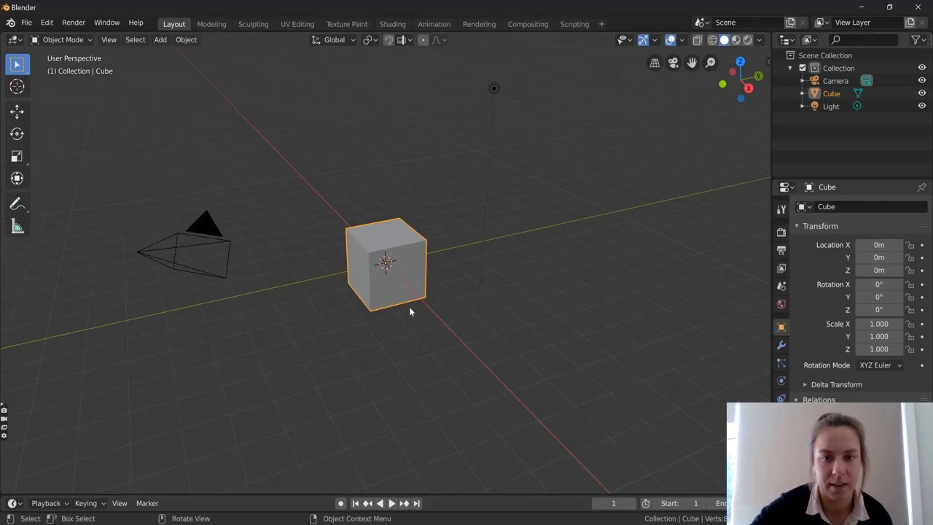
# Delete the default cube from the scene
pyautogui.moveTo(408, 354); pyautogui.dragTo(480, 252, button='middle')
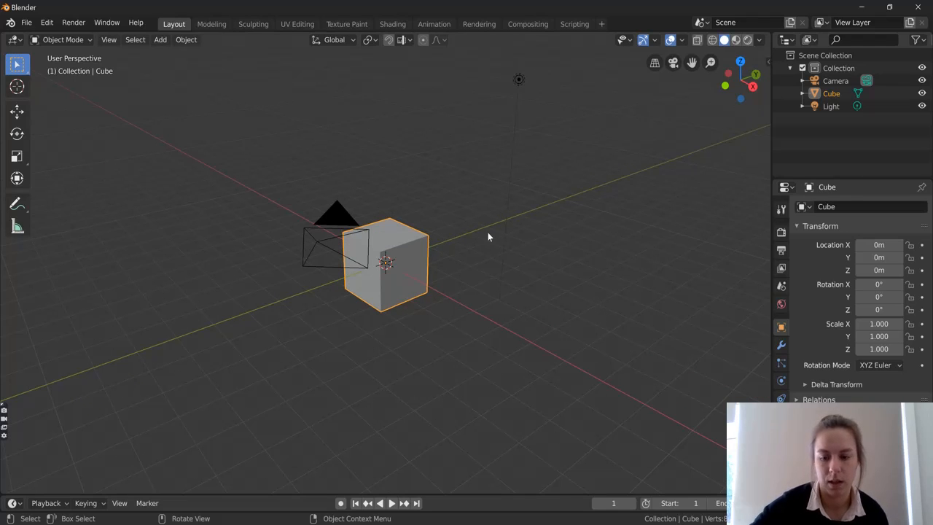
pyautogui.press('Delete')
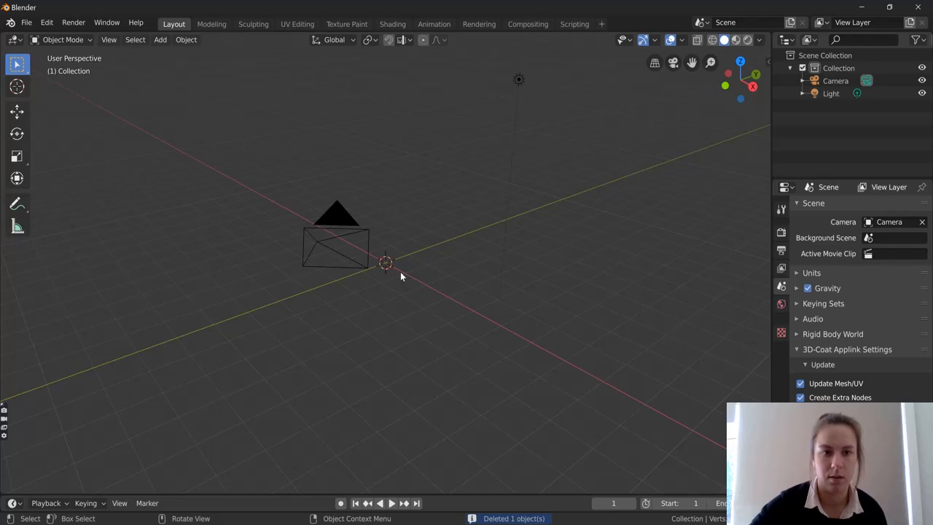
pyautogui.moveTo(400, 272); pyautogui.dragTo(32, 31, button='middle')
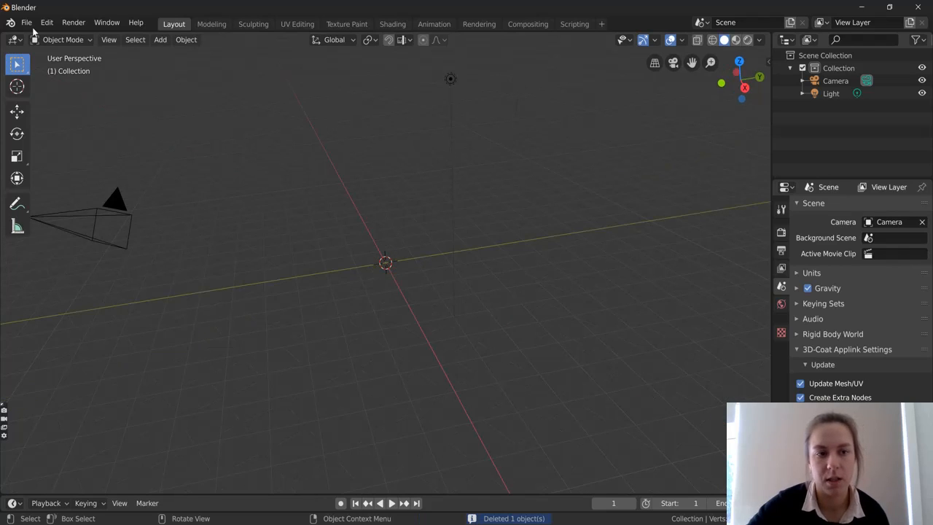
# Import carpals-R.obj as a Wavefront mesh from the Desktop folder Blender-tutorial-2\Hal-leu_original-meshes
pyautogui.click(27, 22)
pyautogui.moveTo(106, 194)
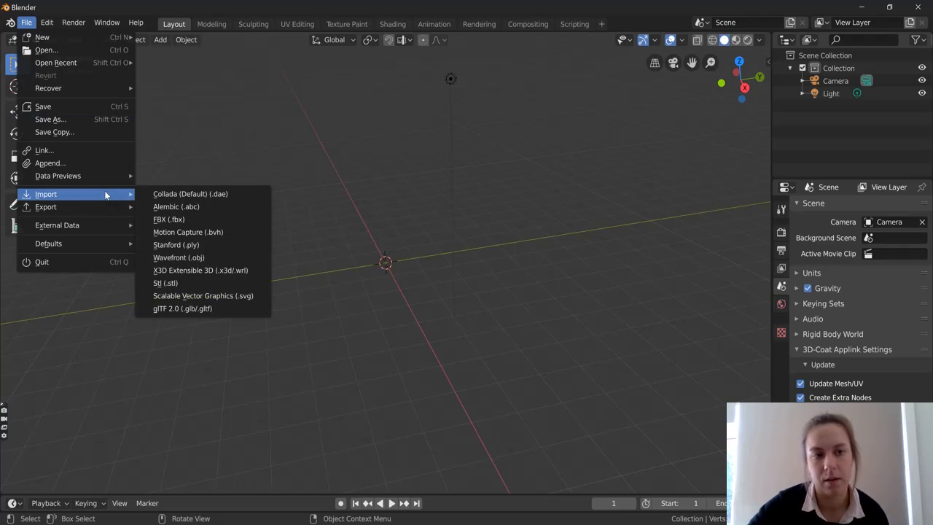
pyautogui.click(196, 257)
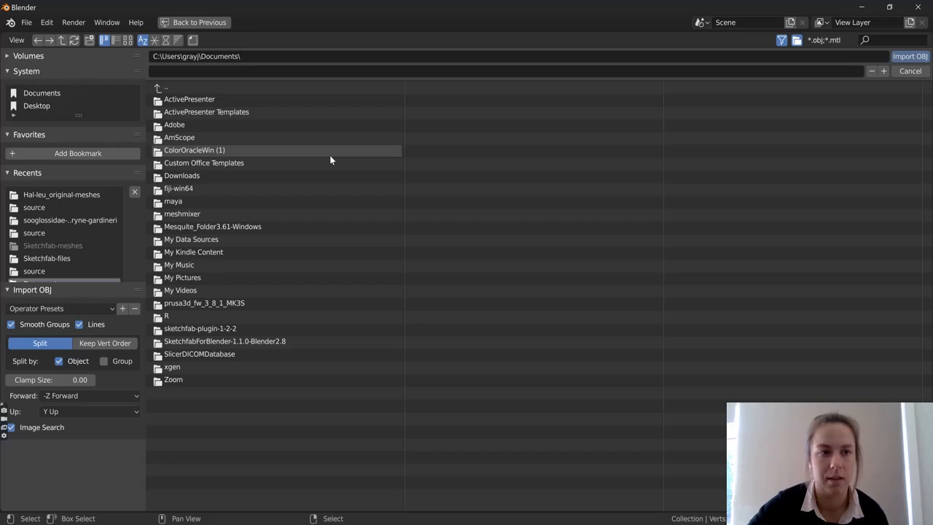
pyautogui.click(37, 106)
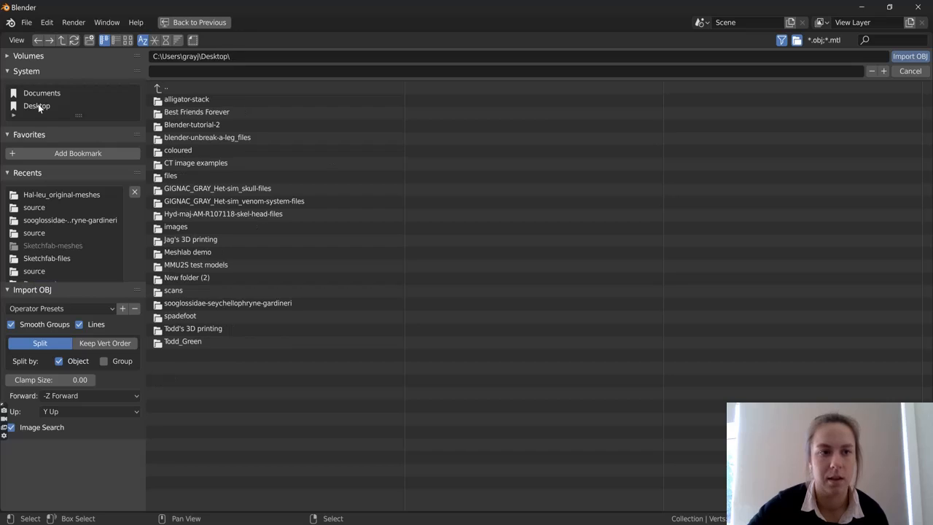
pyautogui.doubleClick(216, 124)
pyautogui.doubleClick(219, 99)
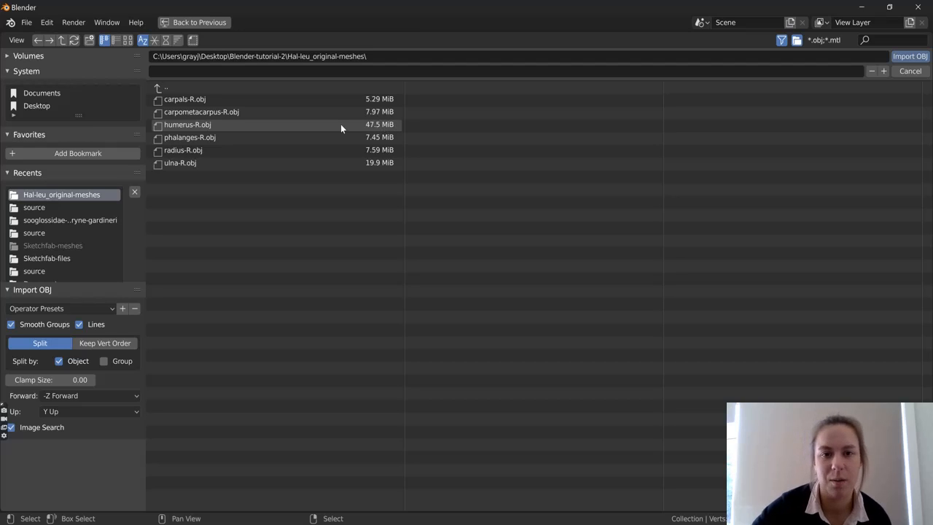
pyautogui.click(391, 101)
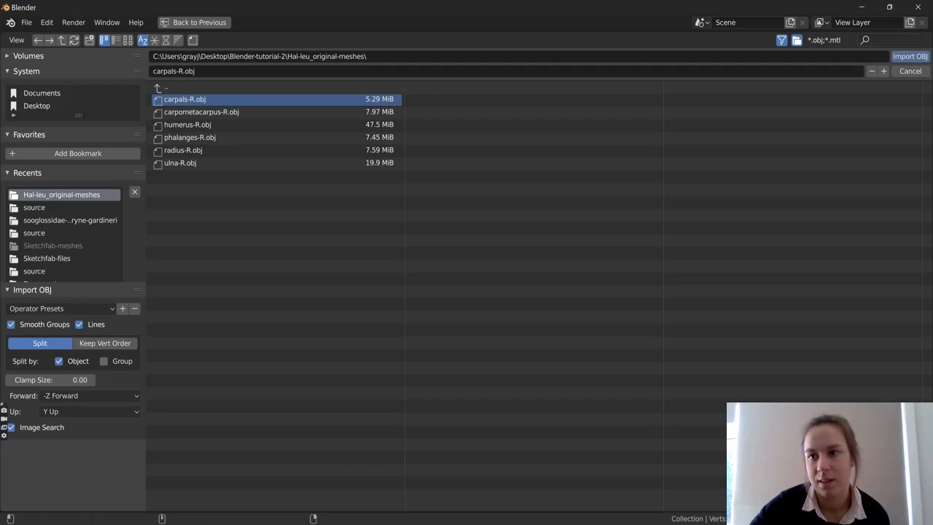
pyautogui.click(910, 57)
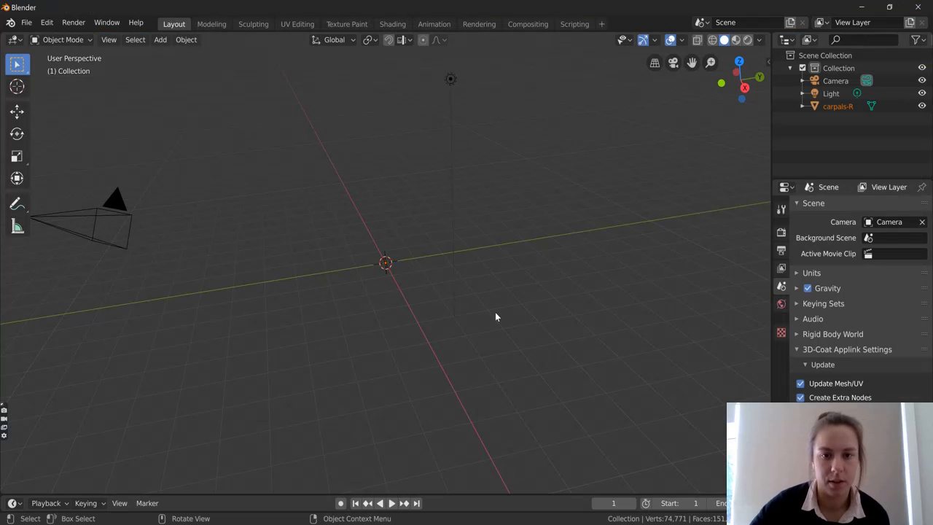
# Locate the imported carpals in the 3D view and look at their position relative to the world origin
pyautogui.moveTo(382, 326); pyautogui.dragTo(401, 318, button='middle')
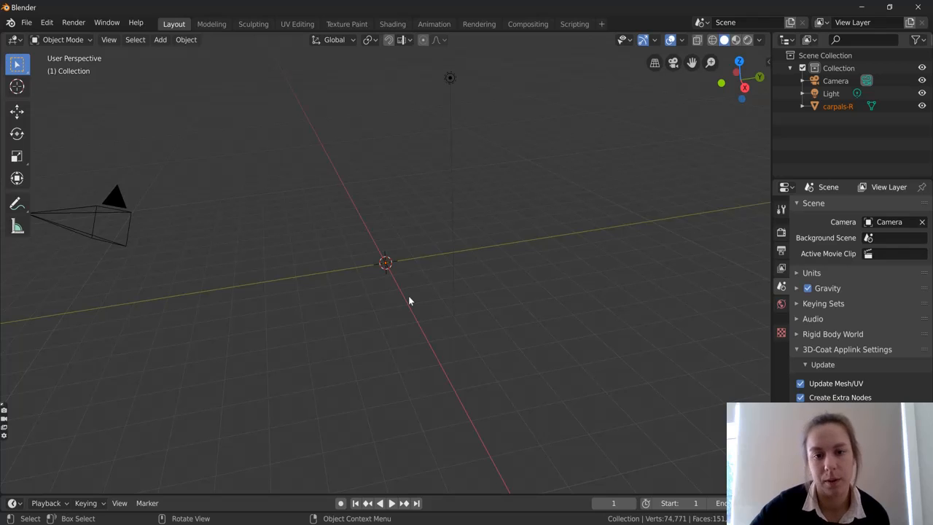
pyautogui.scroll(-10, 409, 300)
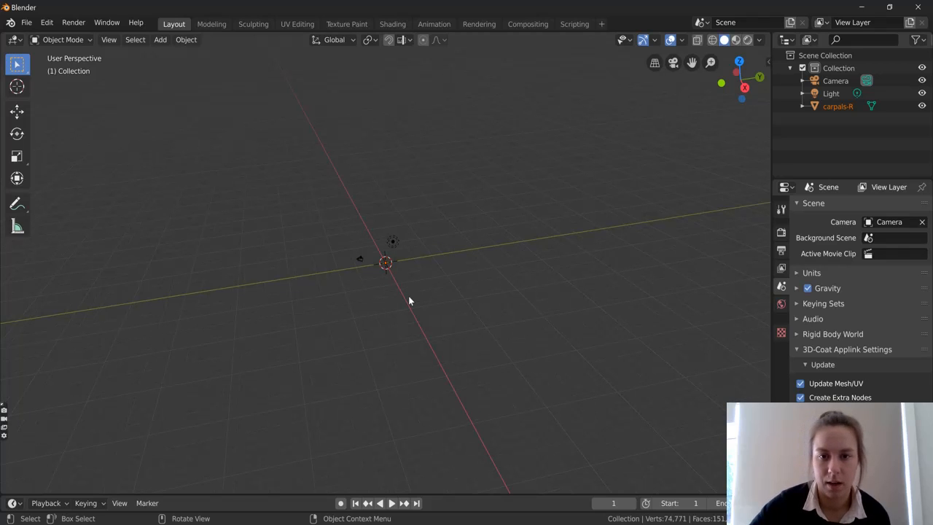
pyautogui.scroll(-4, 409, 300)
pyautogui.scroll(-2, 528, 178)
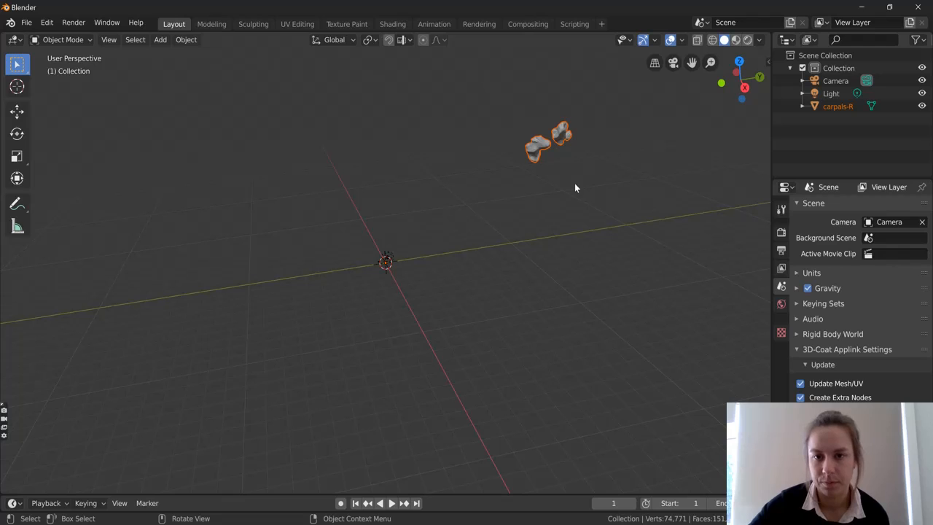
pyautogui.moveTo(574, 187); pyautogui.dragTo(529, 169, button='middle')
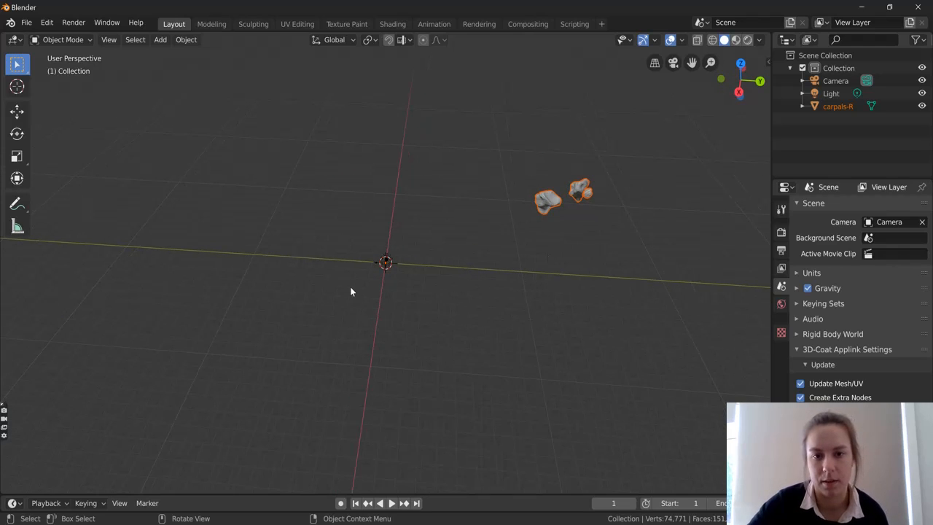
pyautogui.moveTo(351, 290); pyautogui.dragTo(409, 306, button='middle')
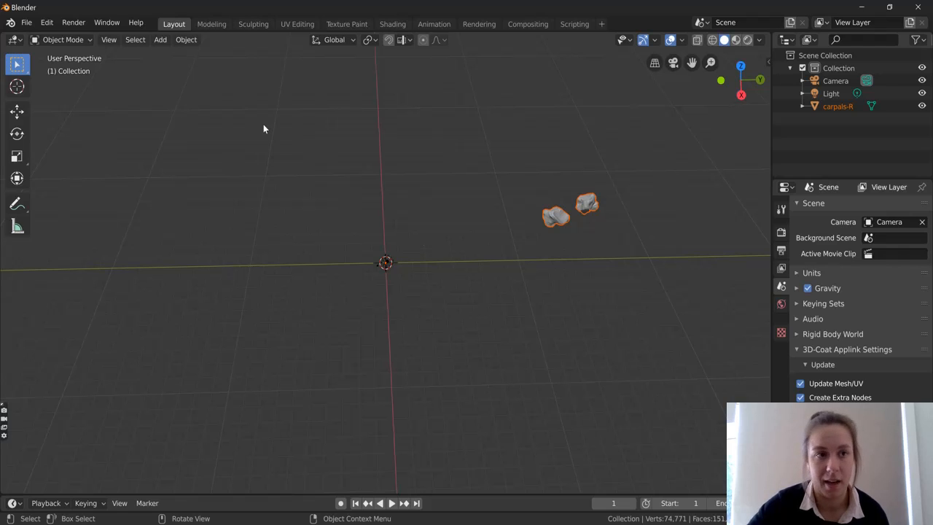
# Import carpometacarpus-R.obj as a Wavefront mesh from the same Hal-leu_original-meshes folder
pyautogui.click(28, 23)
pyautogui.moveTo(88, 197)
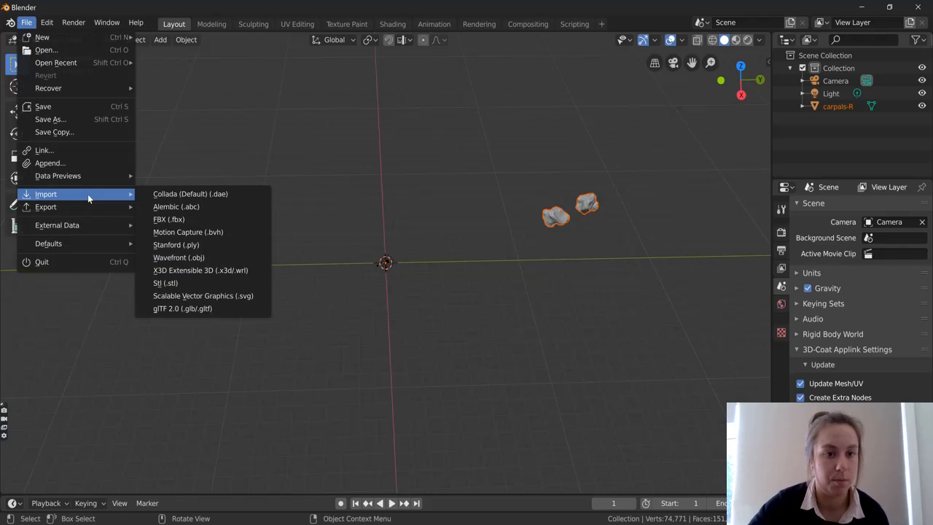
pyautogui.click(178, 257)
pyautogui.click(211, 112)
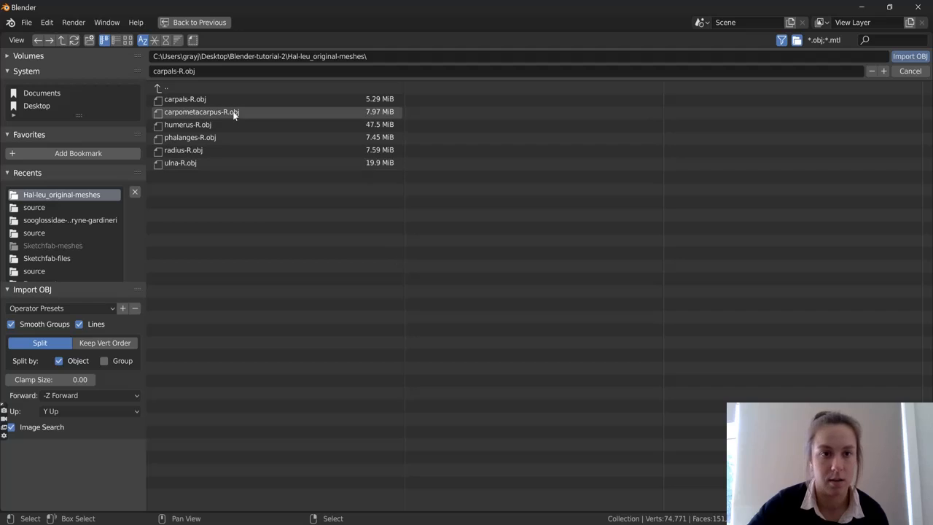
pyautogui.click(916, 56)
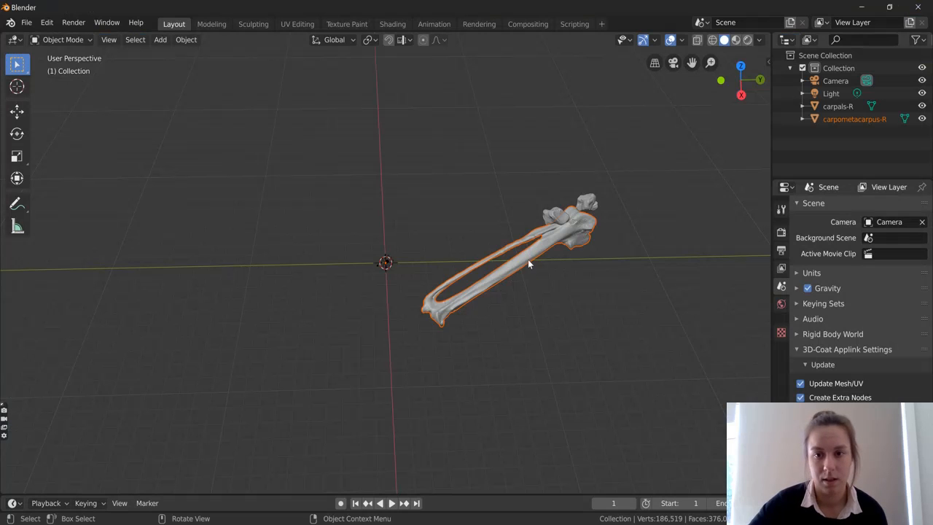
pyautogui.moveTo(528, 263); pyautogui.dragTo(434, 299, button='middle')
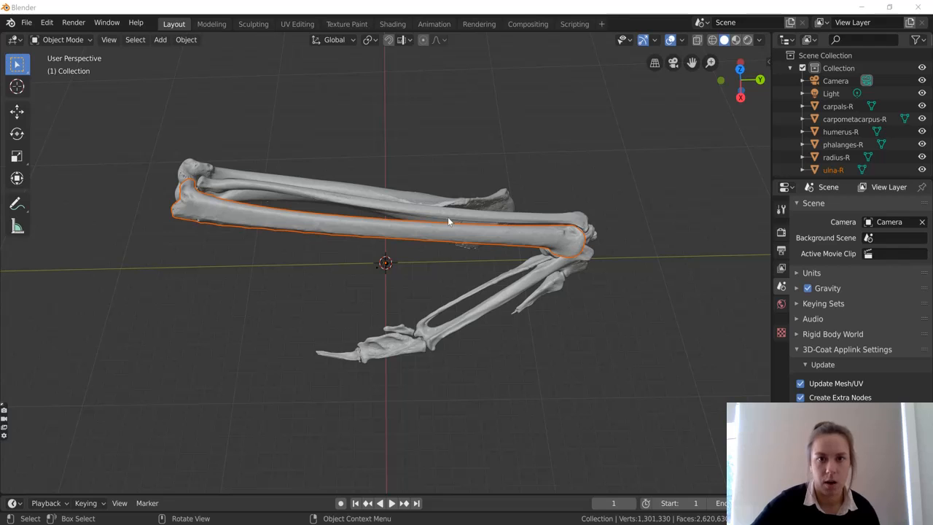
# Identify carpometacarpus-R and humerus-R from the scene's object list, toggling the visibility of each off and back on
pyautogui.moveTo(409, 201); pyautogui.dragTo(390, 274, button='middle')
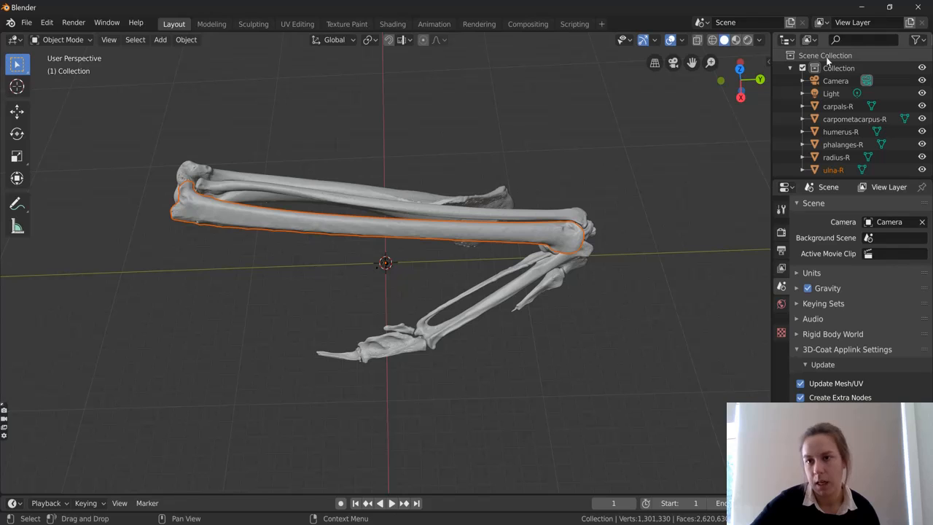
pyautogui.click(874, 105)
pyautogui.click(838, 120)
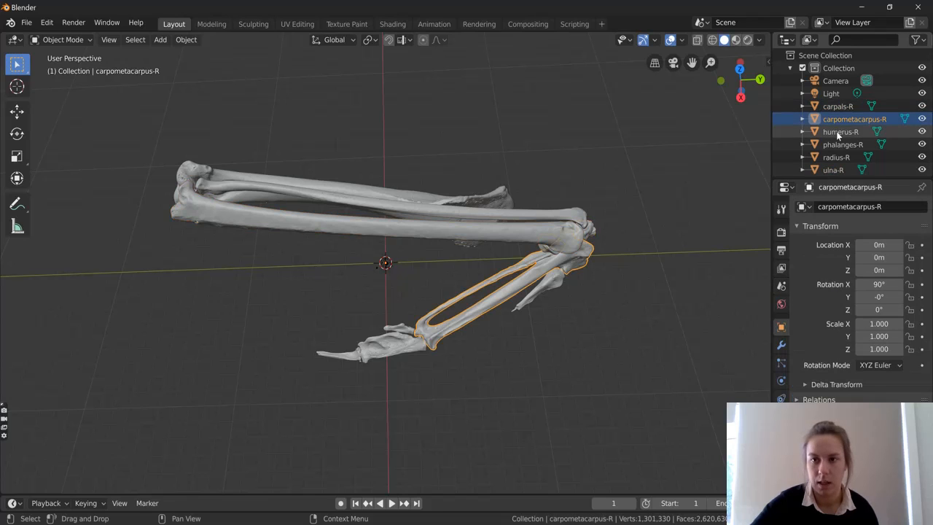
pyautogui.click(914, 129)
pyautogui.click(922, 119)
pyautogui.click(921, 119)
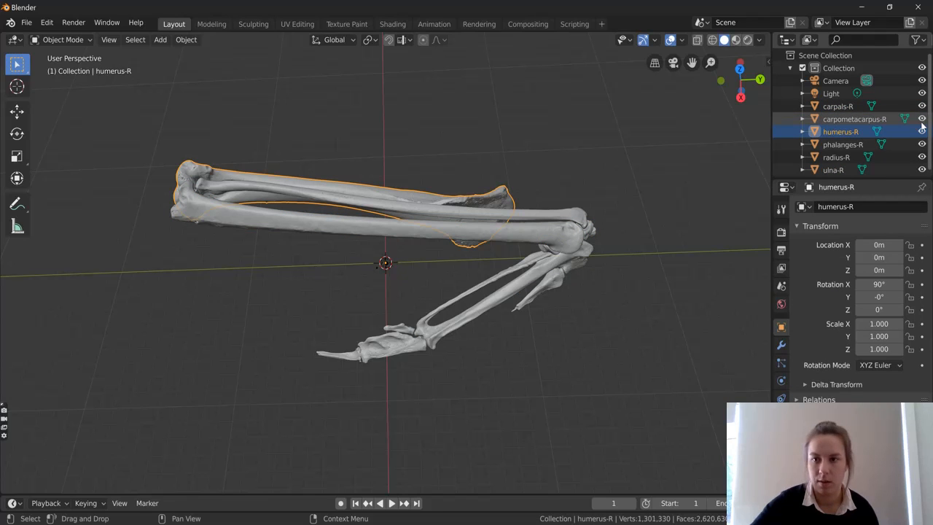
pyautogui.click(923, 132)
pyautogui.click(922, 132)
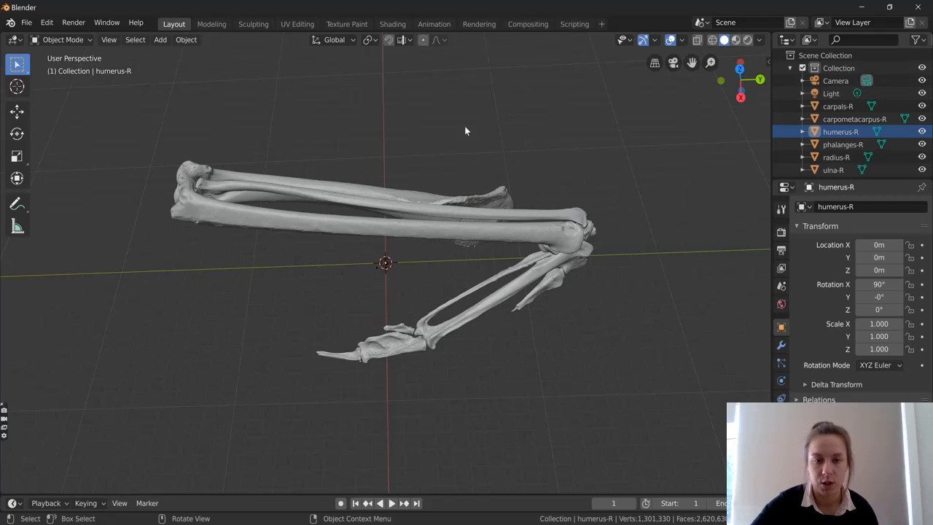
# Pick the humerus, radius and ulna meshes one after another in the 3D view to identify them
pyautogui.moveTo(392, 166); pyautogui.dragTo(368, 308, button='middle')
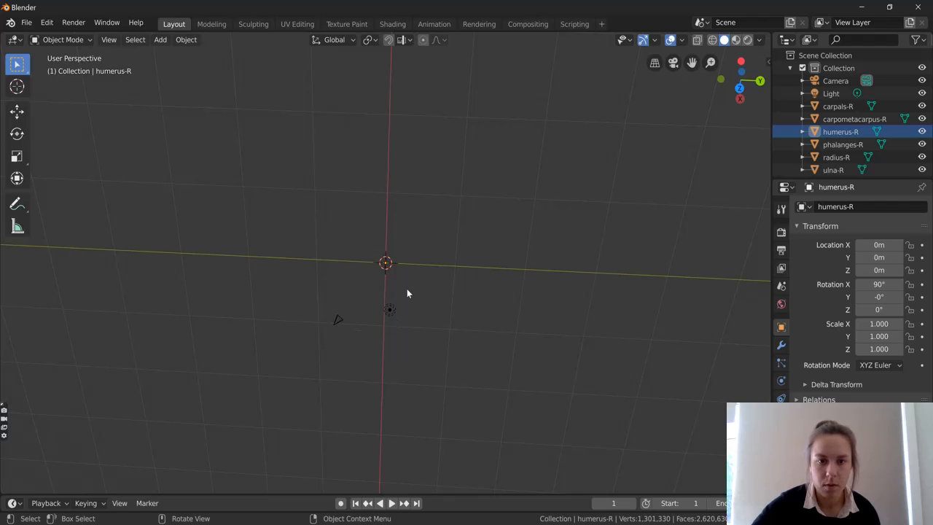
pyautogui.moveTo(407, 293); pyautogui.dragTo(430, 343, button='middle')
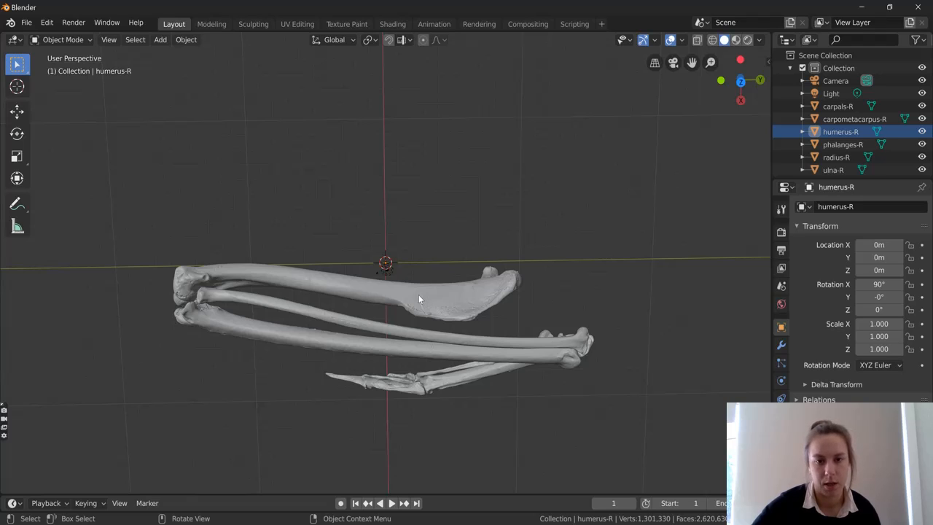
pyautogui.click(393, 307)
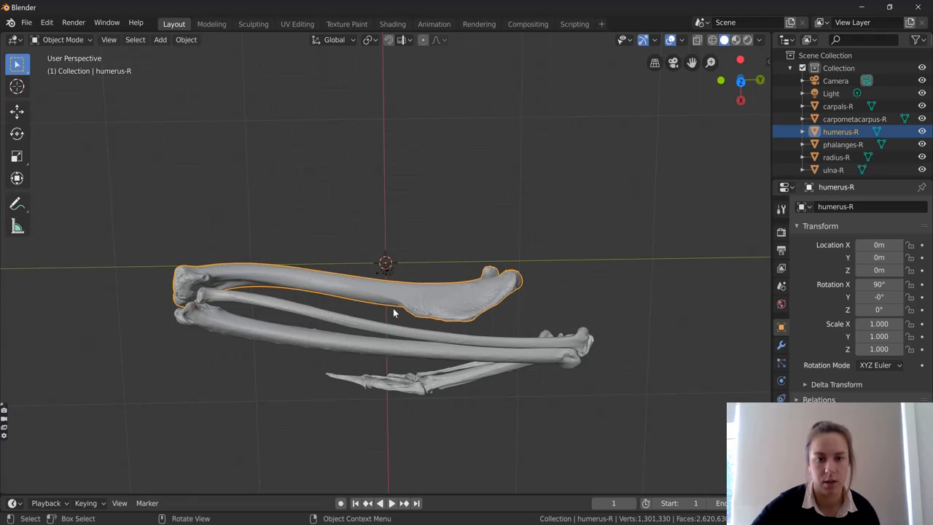
pyautogui.click(393, 308)
pyautogui.click(370, 350)
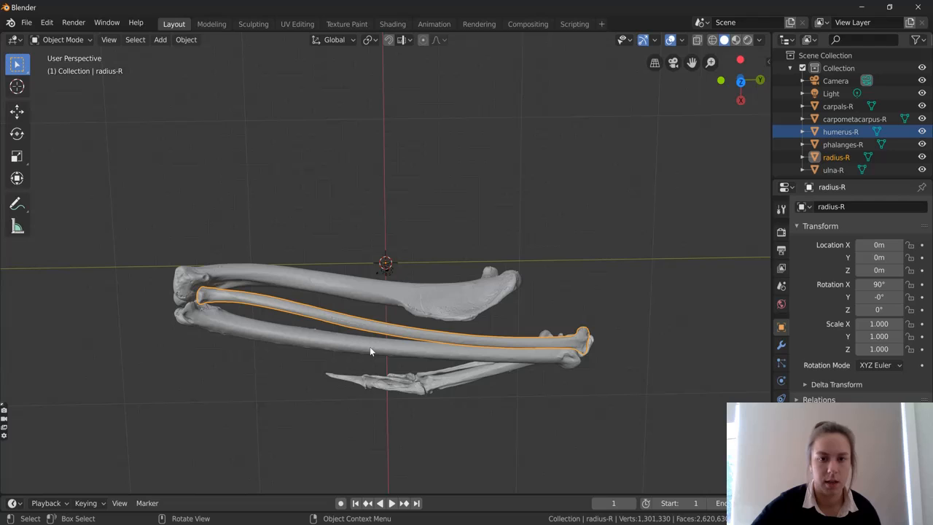
# Examine the long bones up close, and pick the radius and phalanges meshes to identify them
pyautogui.scroll(5, 370, 348)
pyautogui.scroll(2, 389, 285)
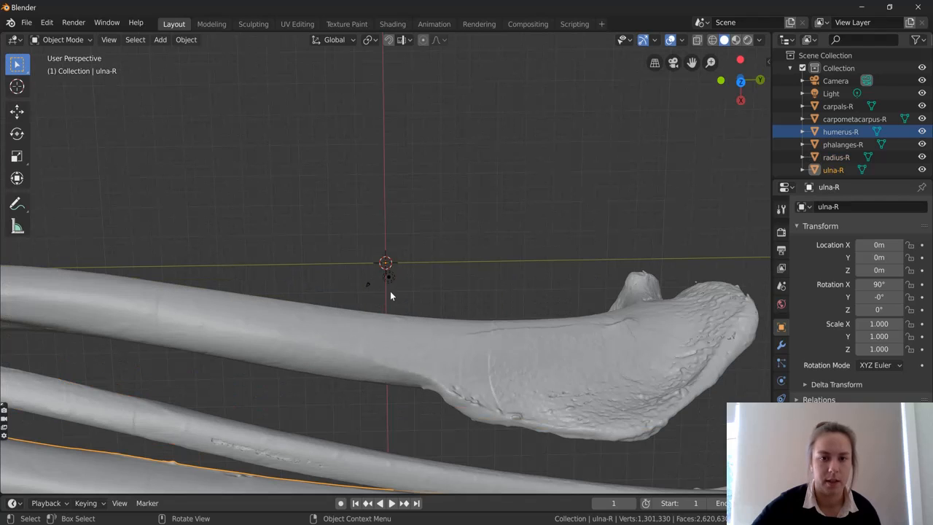
pyautogui.scroll(-5, 371, 325)
pyautogui.moveTo(371, 325); pyautogui.dragTo(372, 325, button='middle')
pyautogui.click(380, 326)
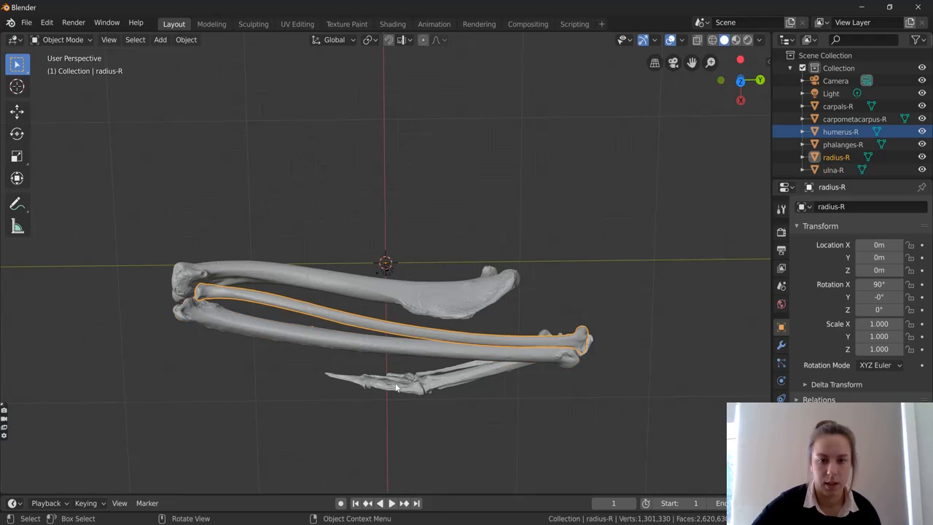
pyautogui.click(440, 386)
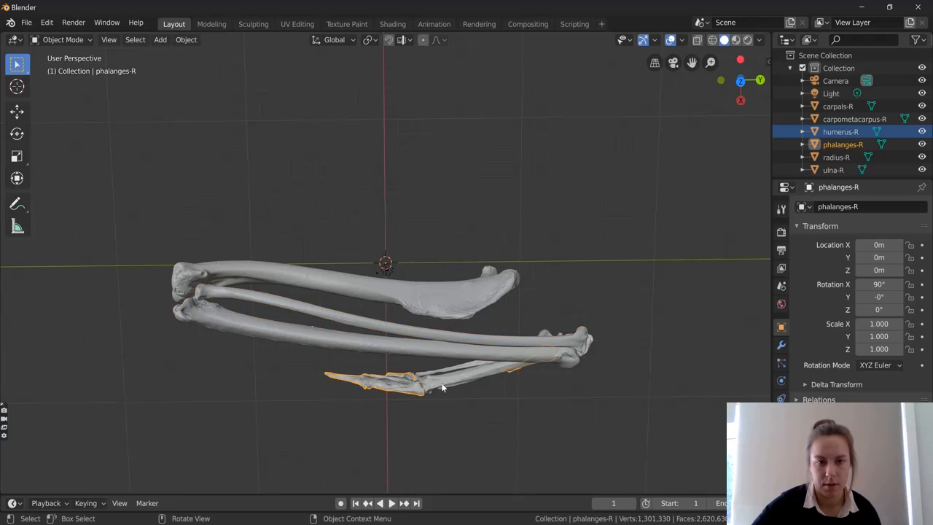
pyautogui.click(420, 351)
pyautogui.click(420, 351)
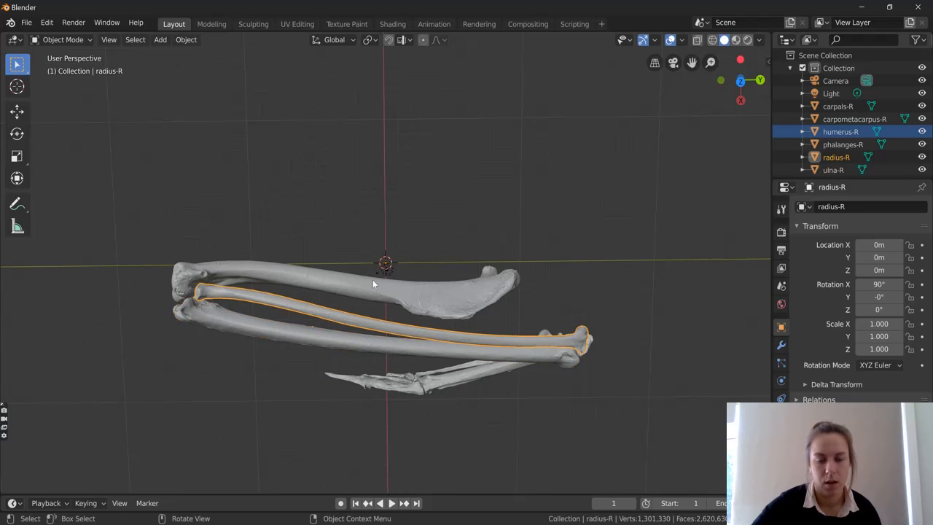
# Select the humerus mesh and examine how the wing bones are arranged from several angles
pyautogui.click(372, 283)
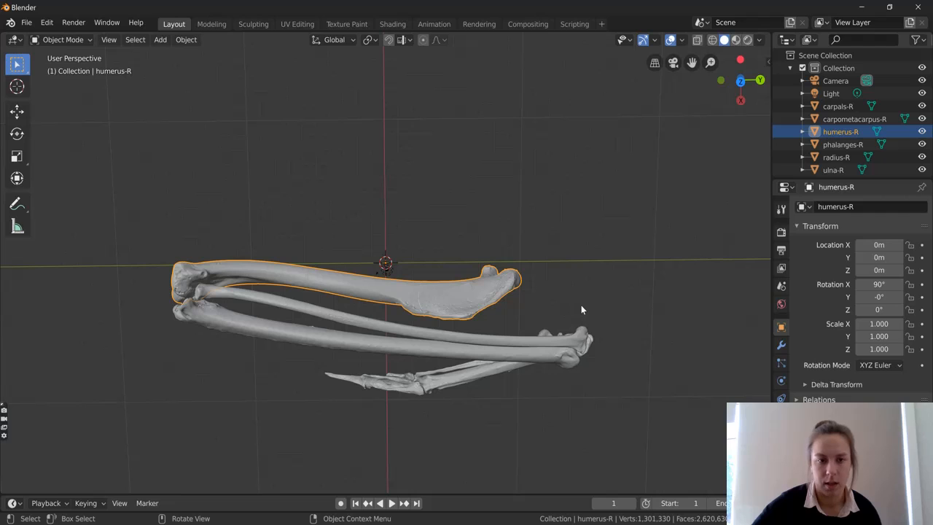
pyautogui.moveTo(598, 285); pyautogui.dragTo(344, 269, button='middle')
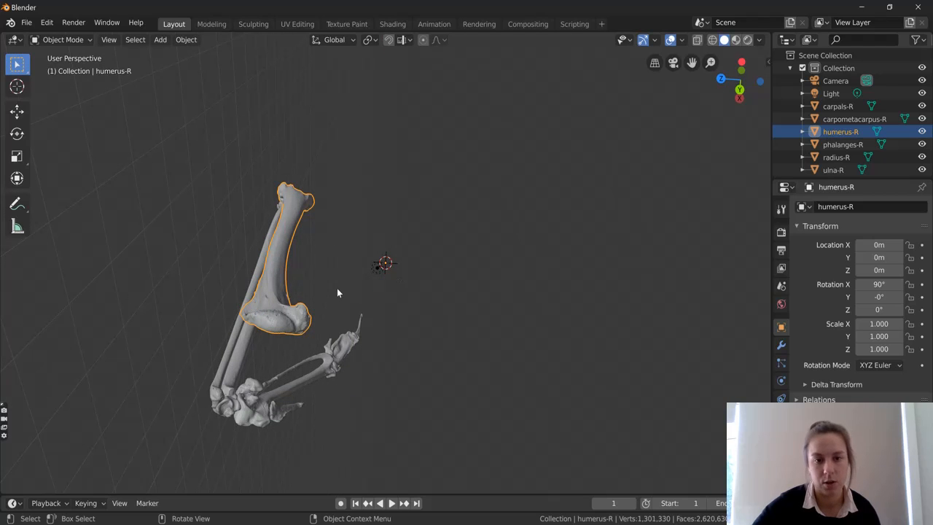
pyautogui.moveTo(337, 292); pyautogui.dragTo(380, 241, button='middle')
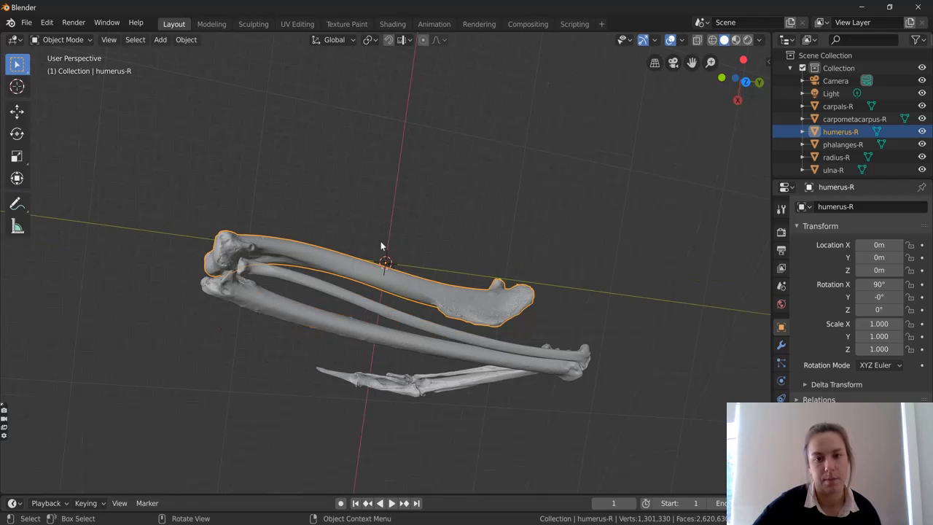
pyautogui.moveTo(451, 251); pyautogui.dragTo(467, 286, button='middle')
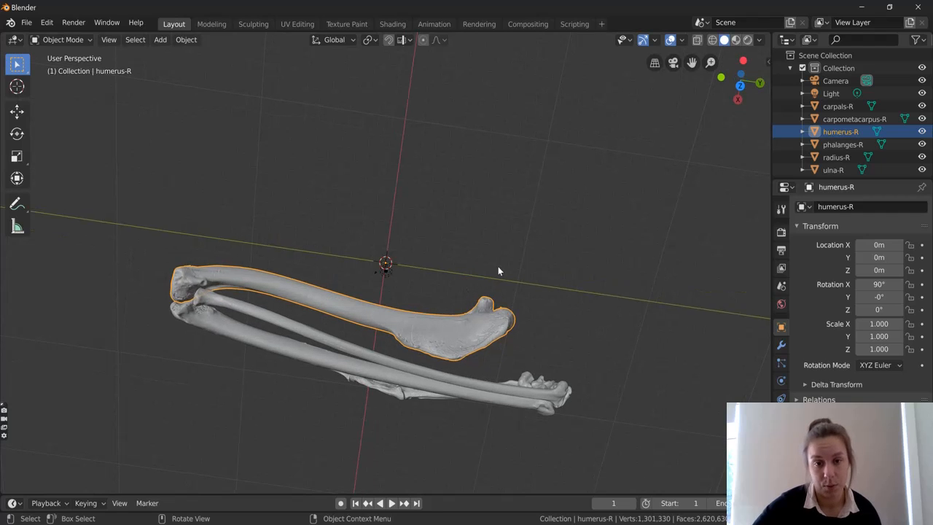
pyautogui.moveTo(348, 298); pyautogui.dragTo(393, 301, button='middle')
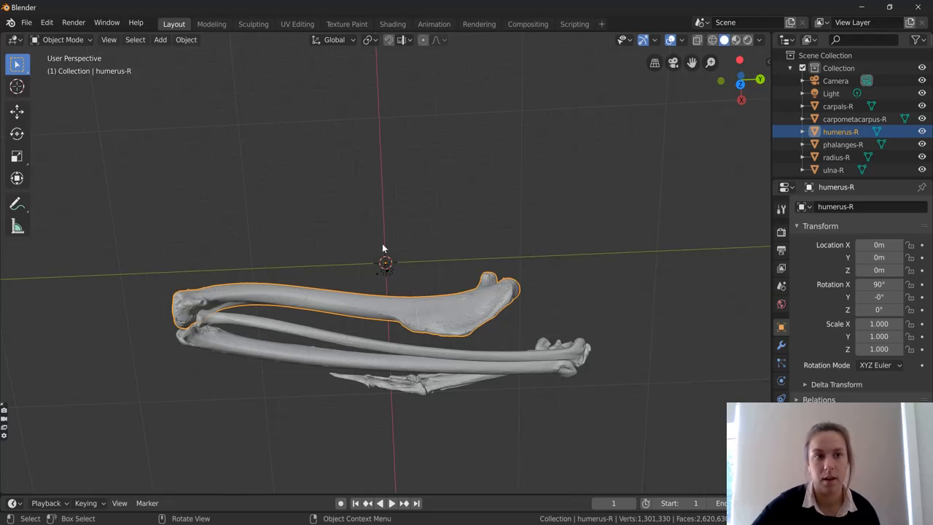
# Place the 3D cursor near the middle of the wing, between the humerus and the ulna, checking it from several angles
pyautogui.click(18, 87)
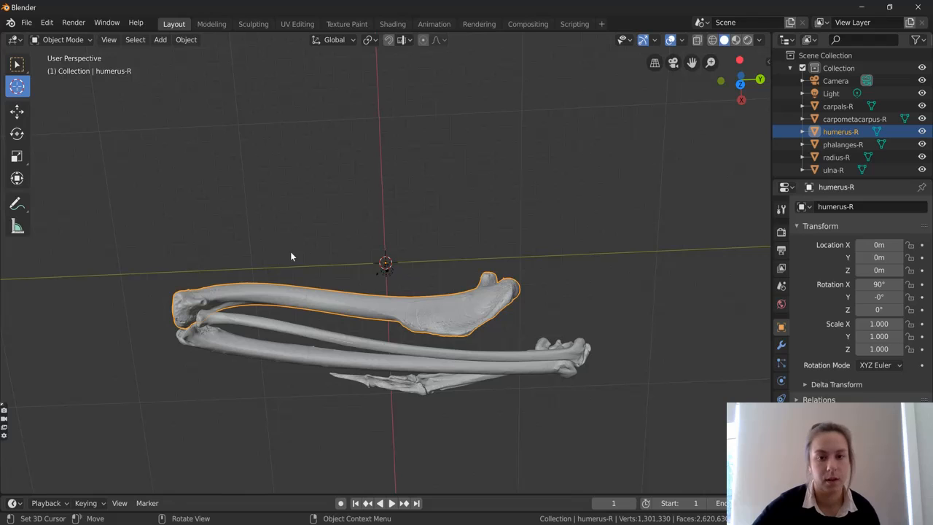
pyautogui.click(363, 342)
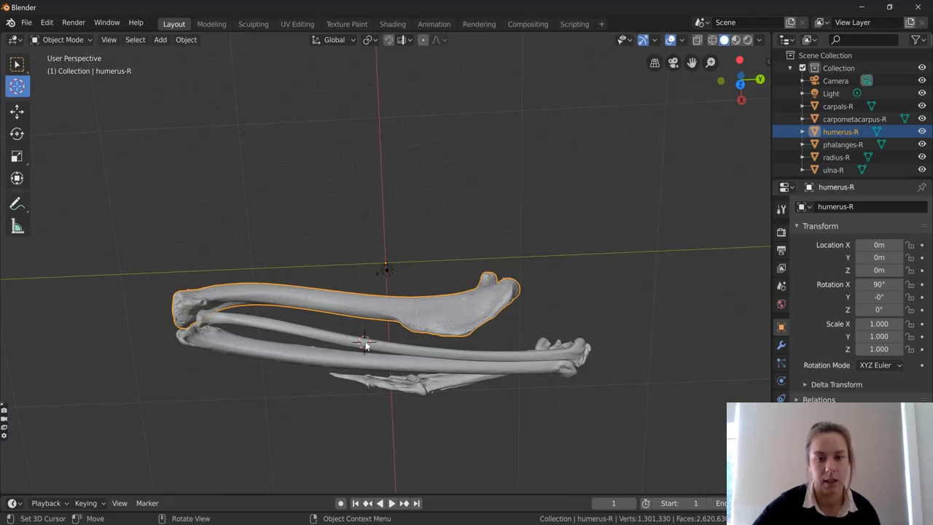
pyautogui.moveTo(364, 343); pyautogui.dragTo(374, 337)
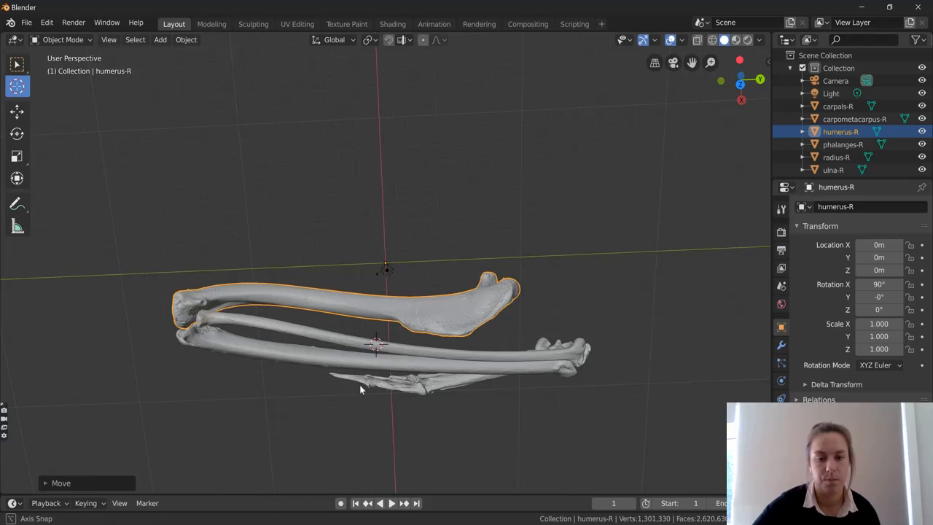
pyautogui.moveTo(359, 384); pyautogui.dragTo(513, 316, button='middle')
pyautogui.moveTo(515, 250); pyautogui.dragTo(512, 253)
pyautogui.moveTo(513, 264); pyautogui.dragTo(267, 315, button='middle')
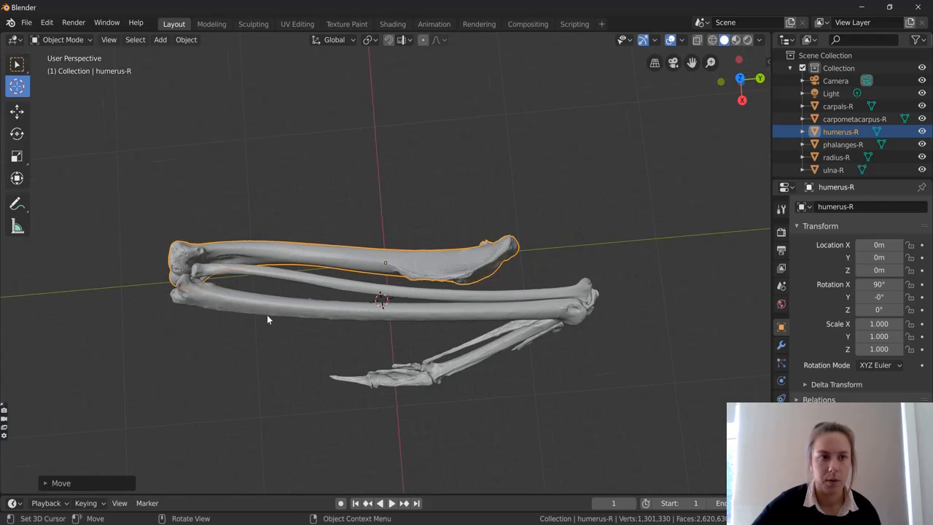
# Box-select all the wing bones together with the camera and light, and set their origins to the 3D cursor
pyautogui.click(18, 66)
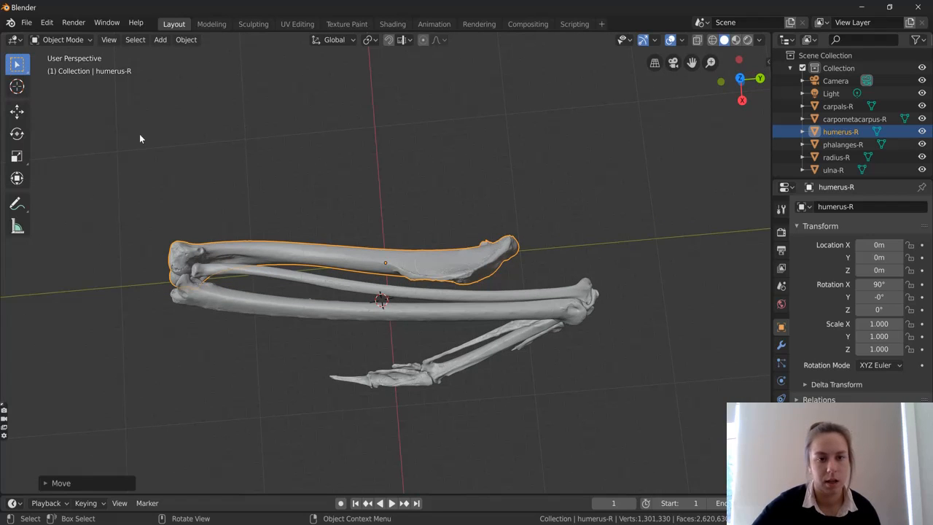
pyautogui.moveTo(141, 138); pyautogui.dragTo(640, 433)
pyautogui.moveTo(474, 386); pyautogui.dragTo(408, 296, button='middle')
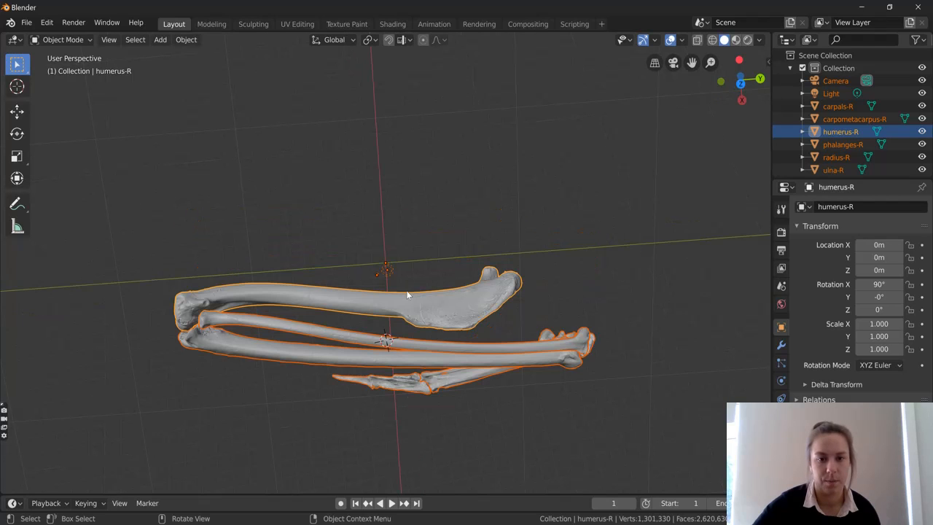
pyautogui.press('h')
pyautogui.moveTo(375, 367); pyautogui.dragTo(364, 347, button='middle')
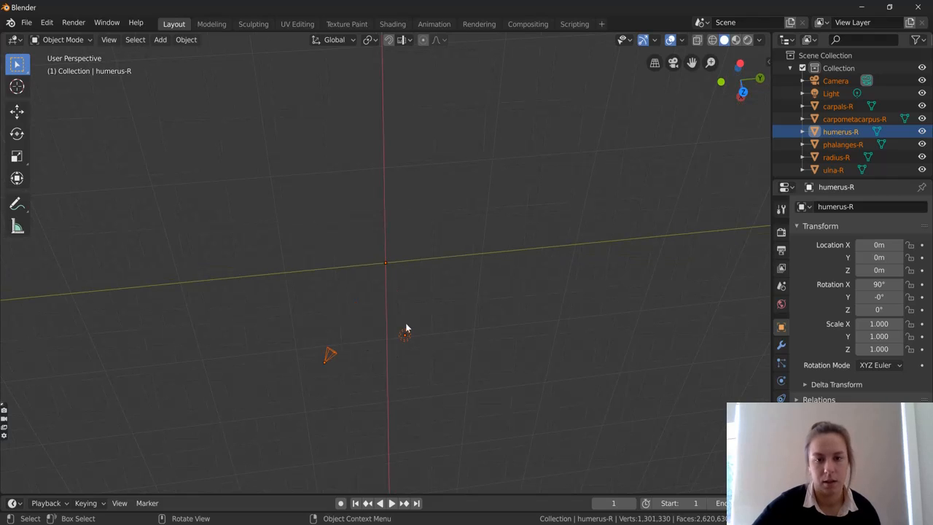
pyautogui.moveTo(393, 397); pyautogui.dragTo(423, 301, button='middle')
pyautogui.scroll(-4, 386, 332)
pyautogui.rightClick(423, 299)
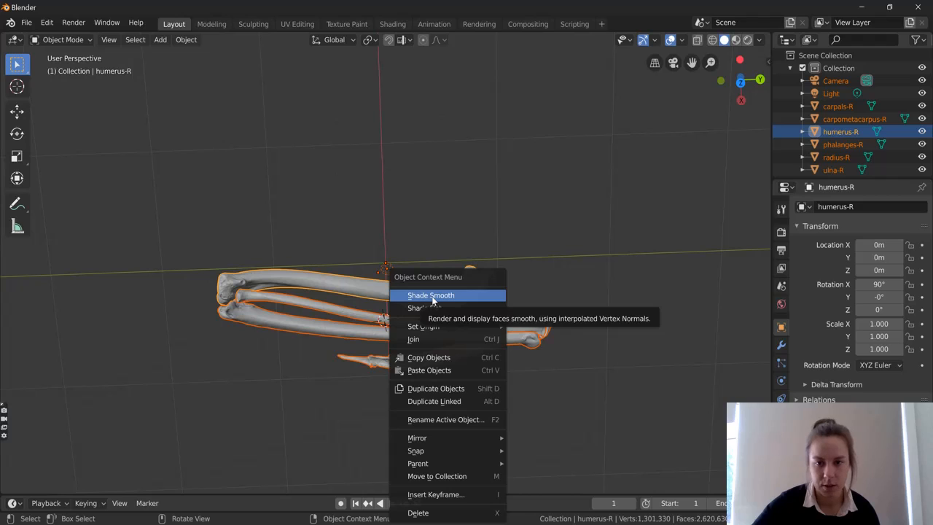
pyautogui.moveTo(462, 329)
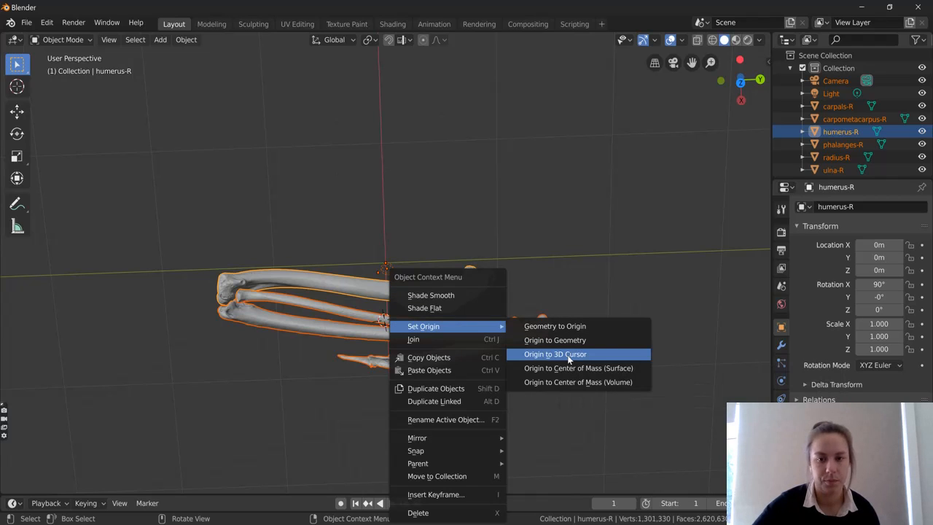
pyautogui.click(569, 356)
pyautogui.moveTo(406, 369); pyautogui.dragTo(430, 335, button='middle')
# Pick the humerus, ulna, phalanges and carpometacarpus one after another to check their origins, and clear the selection
pyautogui.click(438, 318)
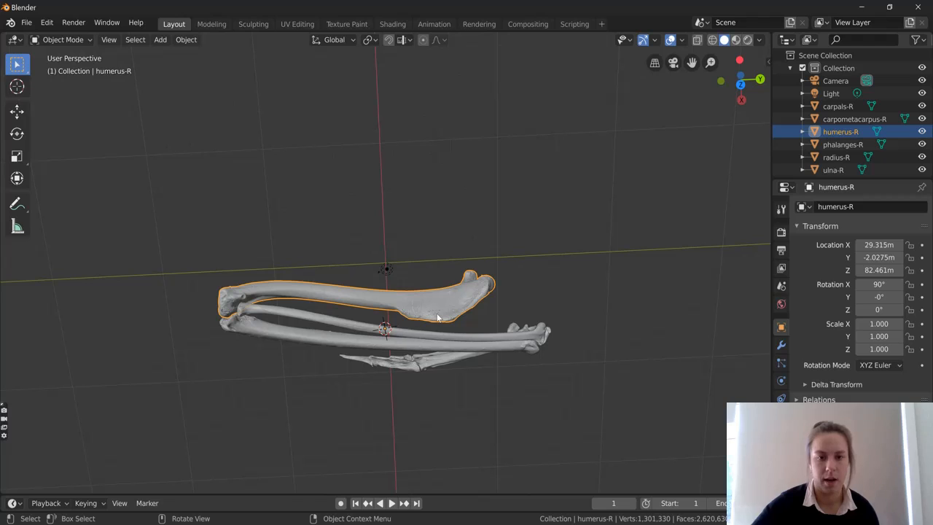
pyautogui.click(311, 332)
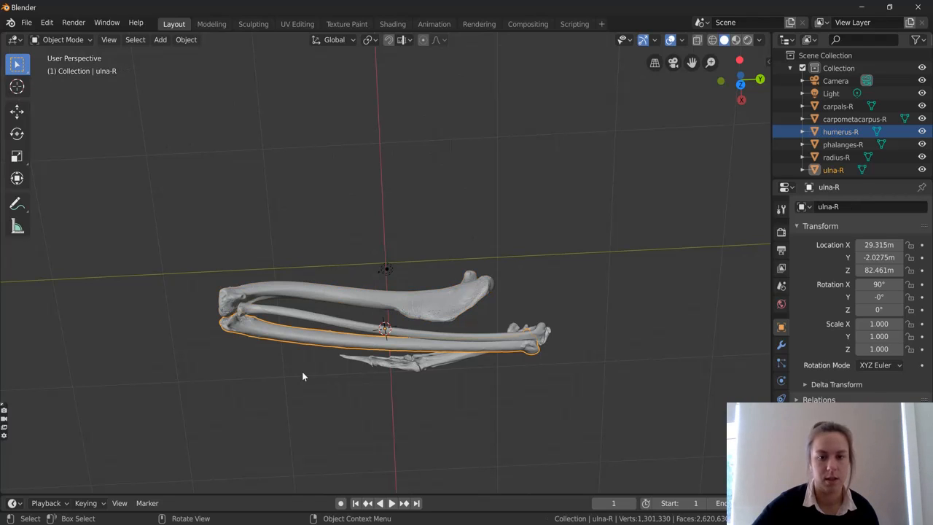
pyautogui.moveTo(303, 377); pyautogui.dragTo(406, 337, button='middle')
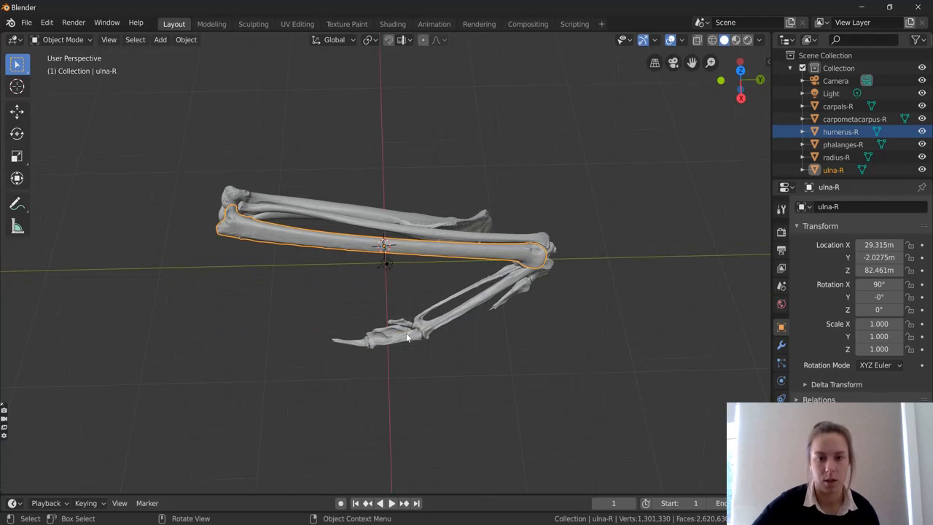
pyautogui.click(407, 337)
pyautogui.click(429, 327)
pyautogui.moveTo(330, 274); pyautogui.dragTo(427, 394, button='middle')
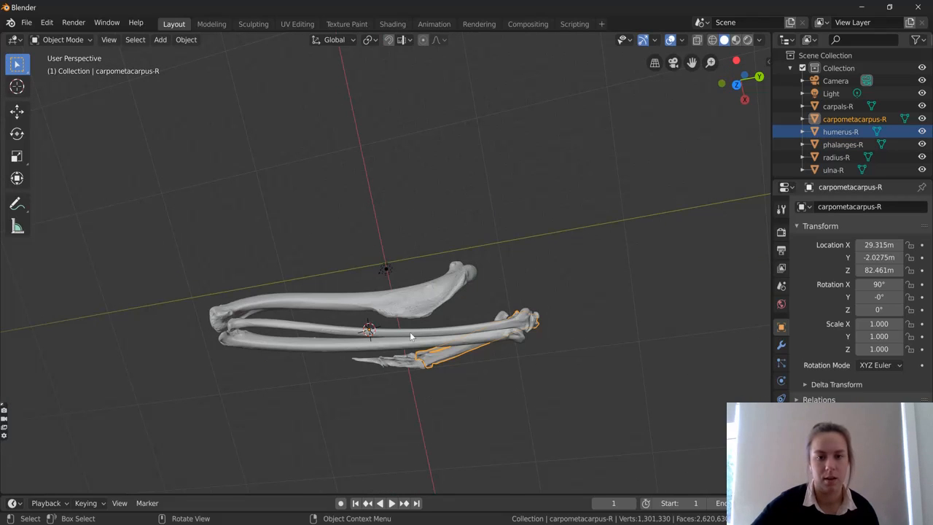
pyautogui.moveTo(410, 337); pyautogui.dragTo(482, 304, button='middle')
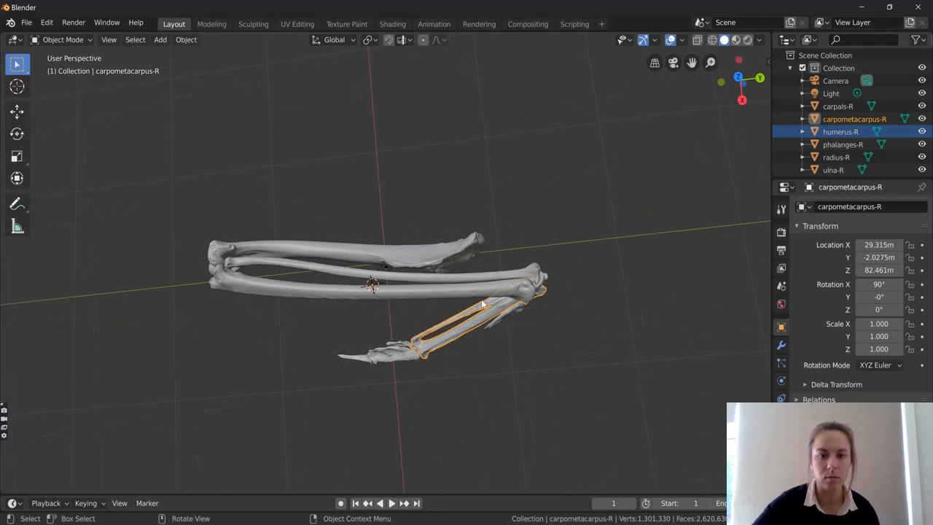
pyautogui.click(425, 226)
# Turn on X-ray display and examine the internal structure of the bones, mainly at the humerus's elbow end
pyautogui.moveTo(425, 227); pyautogui.dragTo(459, 219, button='middle')
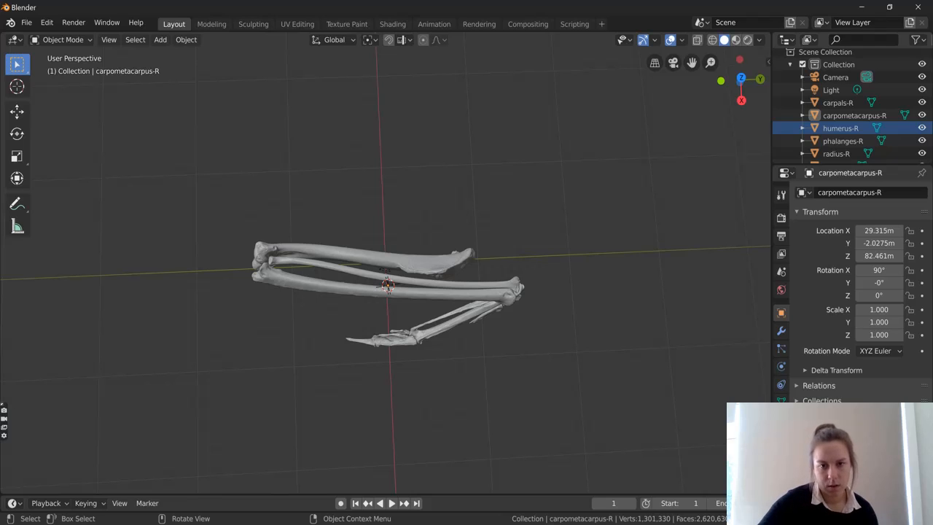
pyautogui.moveTo(409, 233); pyautogui.dragTo(410, 232, button='middle')
pyautogui.scroll(5, 416, 280)
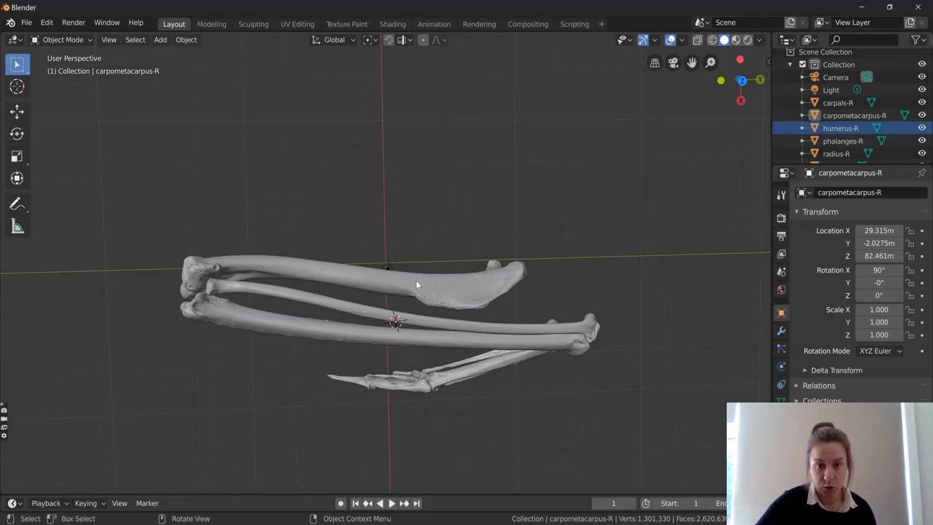
pyautogui.scroll(-2, 431, 267)
pyautogui.moveTo(437, 267)
pyautogui.mouseDown(button='middle')
pyautogui.moveTo(422, 266)
pyautogui.moveTo(427, 255)
pyautogui.mouseUp(button='middle')
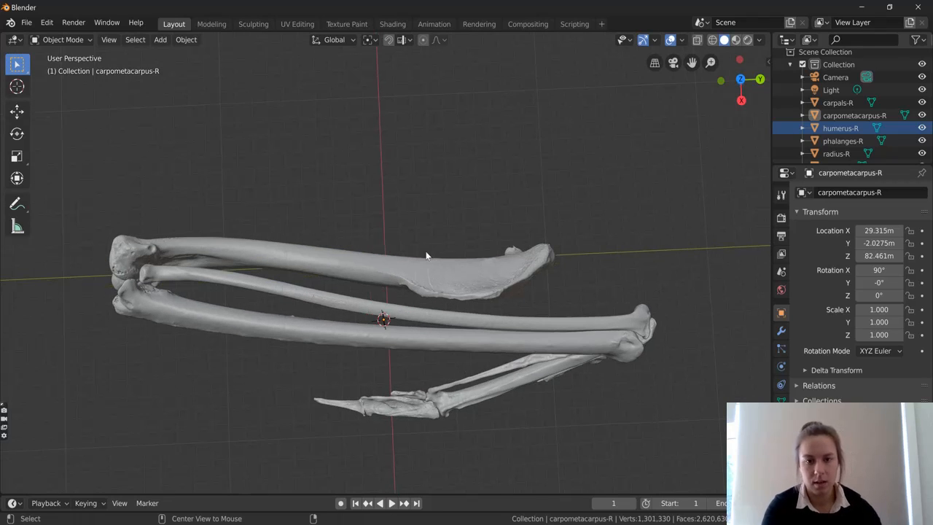
pyautogui.hotkey('alt', 'z')
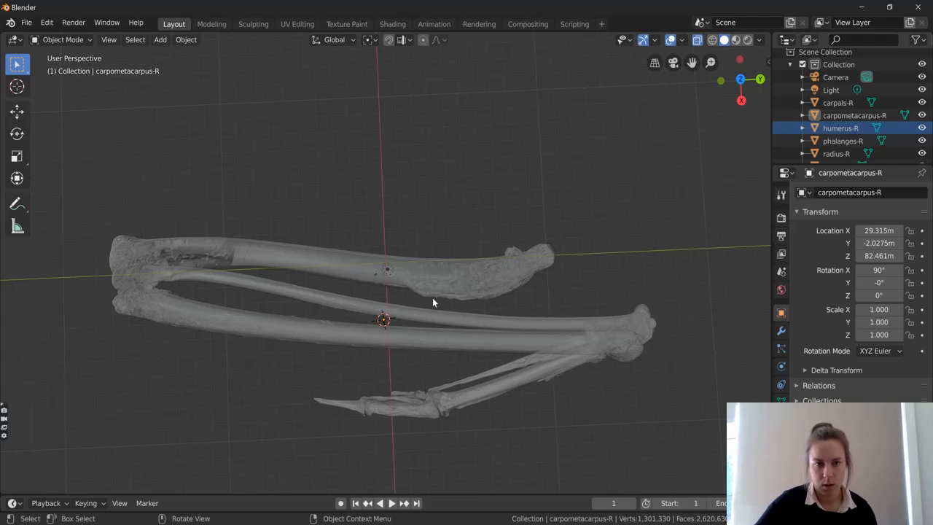
pyautogui.scroll(2, 429, 312)
pyautogui.scroll(2, 430, 312)
pyautogui.moveTo(429, 312); pyautogui.dragTo(394, 312, button='middle')
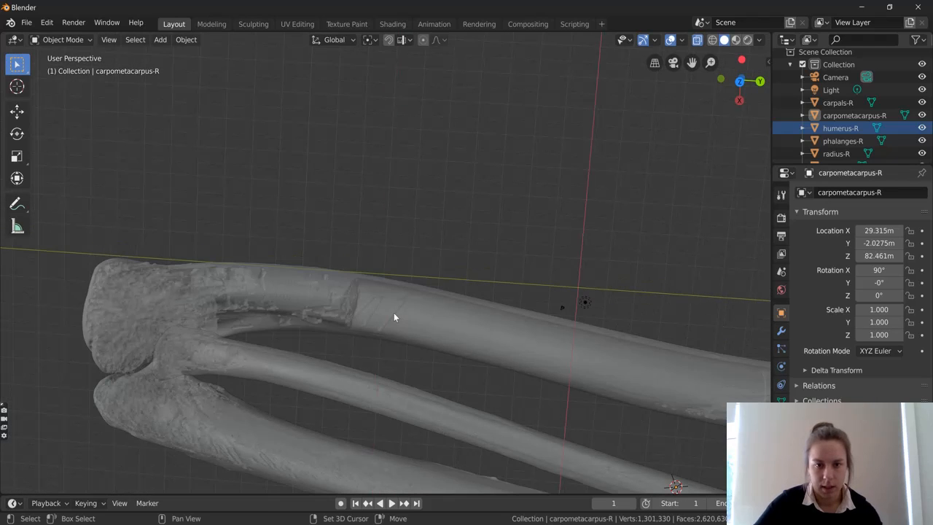
pyautogui.scroll(5, 495, 330)
pyautogui.scroll(-5, 496, 332)
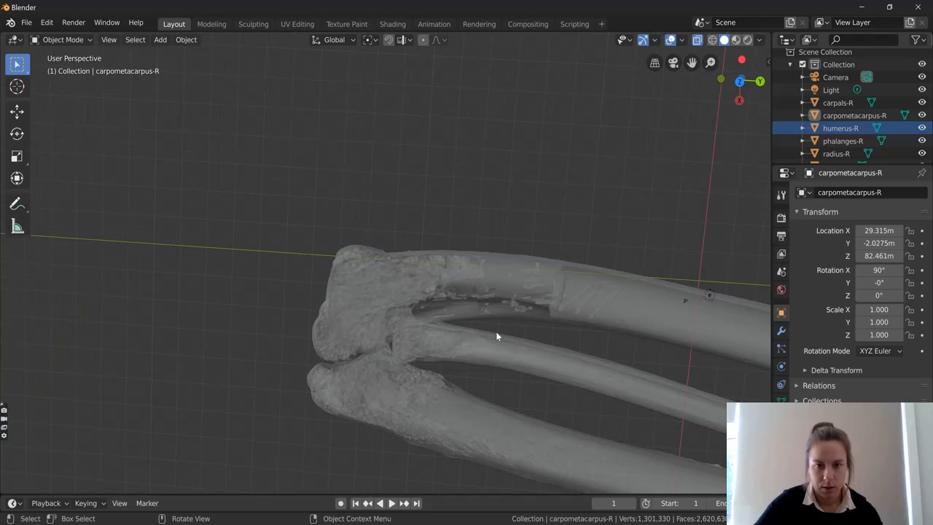
pyautogui.scroll(3, 510, 312)
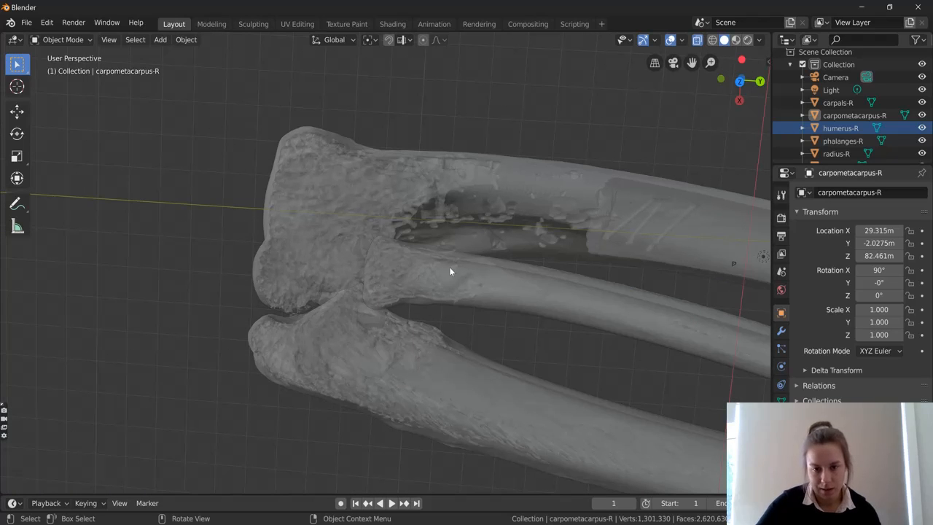
pyautogui.scroll(-3, 544, 279)
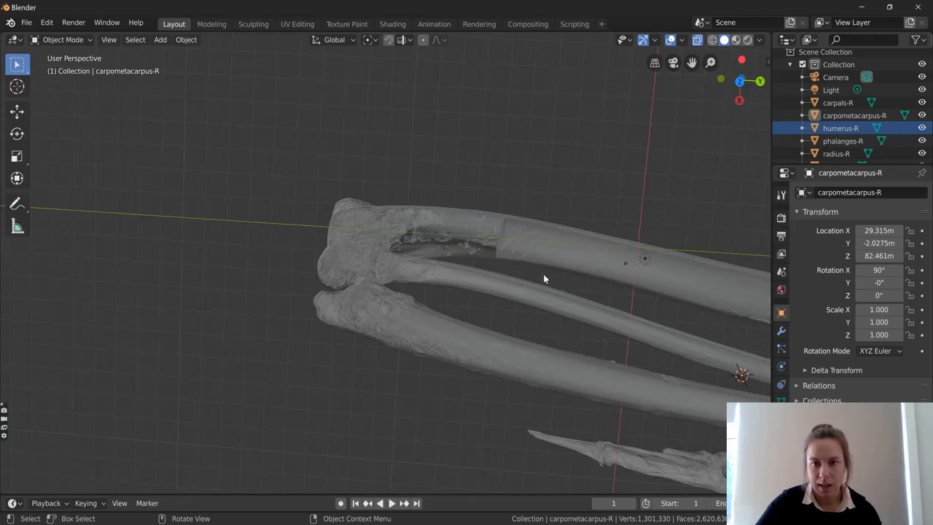
pyautogui.keyDown('shift'); pyautogui.moveTo(544, 274); pyautogui.dragTo(348, 272, button='middle'); pyautogui.keyUp('shift')
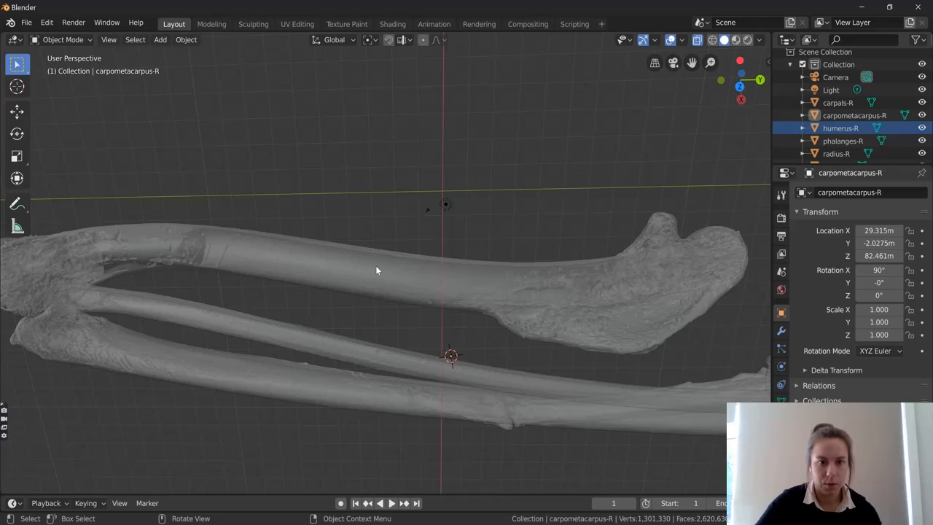
# Open the humerus mesh in Edit Mode and turn off X-ray display to examine the triangles along its shaft
pyautogui.click(376, 269)
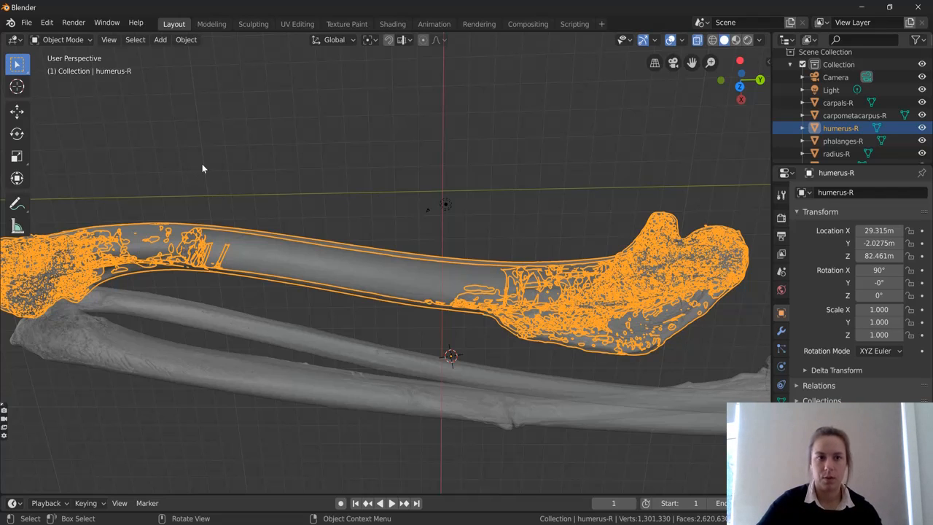
pyautogui.click(77, 41)
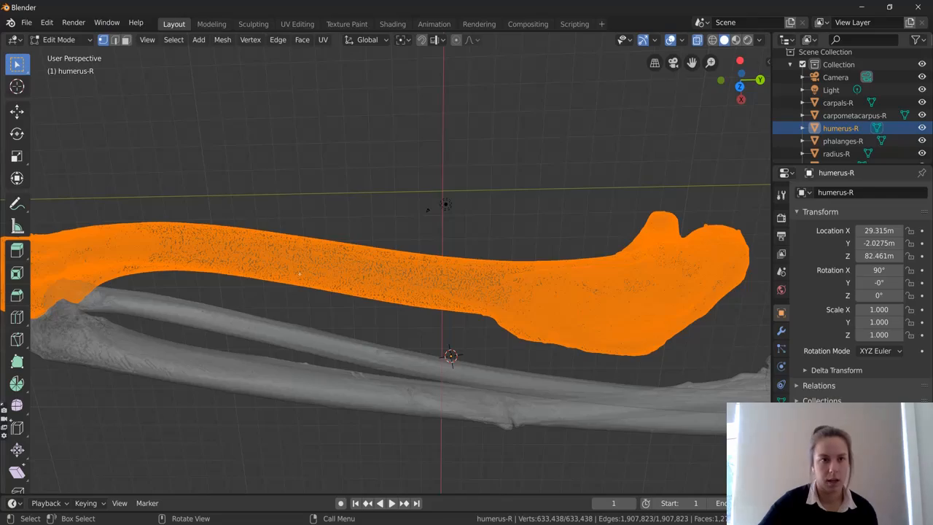
pyautogui.scroll(10, 438, 194)
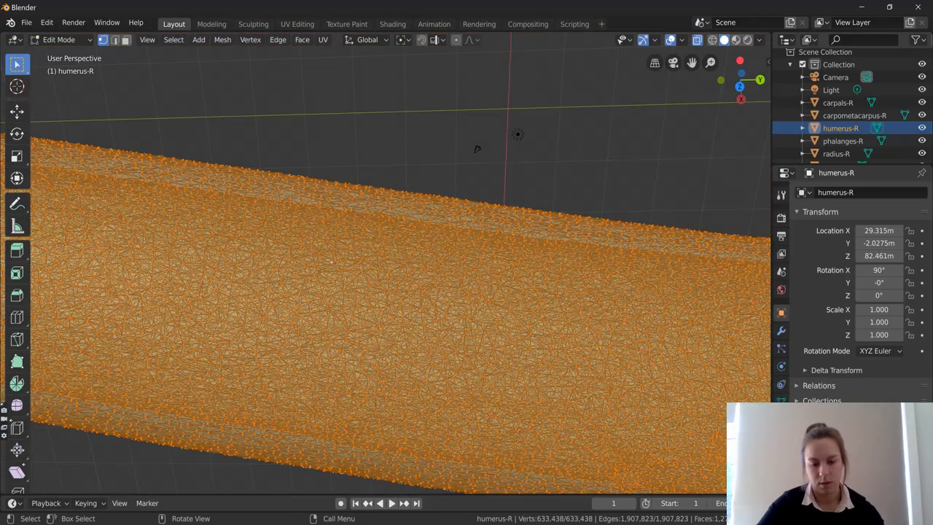
pyautogui.hotkey('alt', 'z')
pyautogui.scroll(-2, 466, 160)
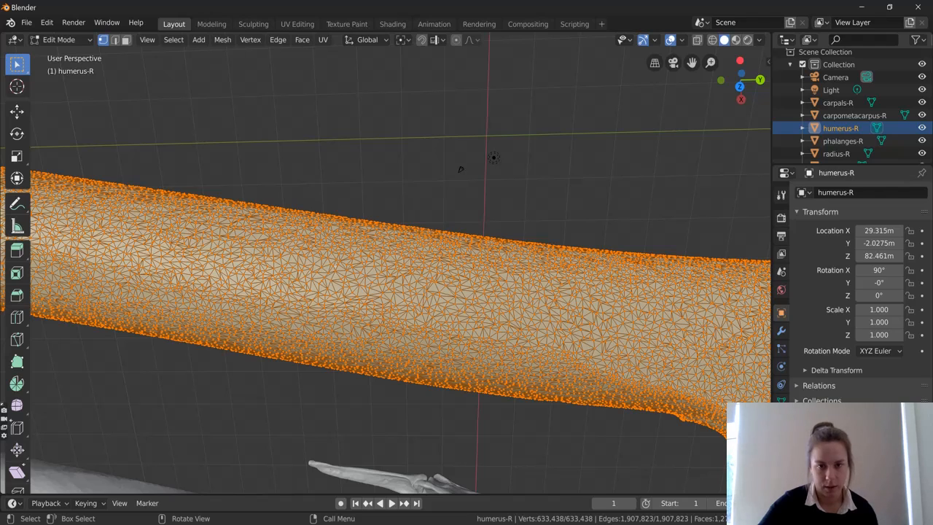
pyautogui.scroll(2, 460, 169)
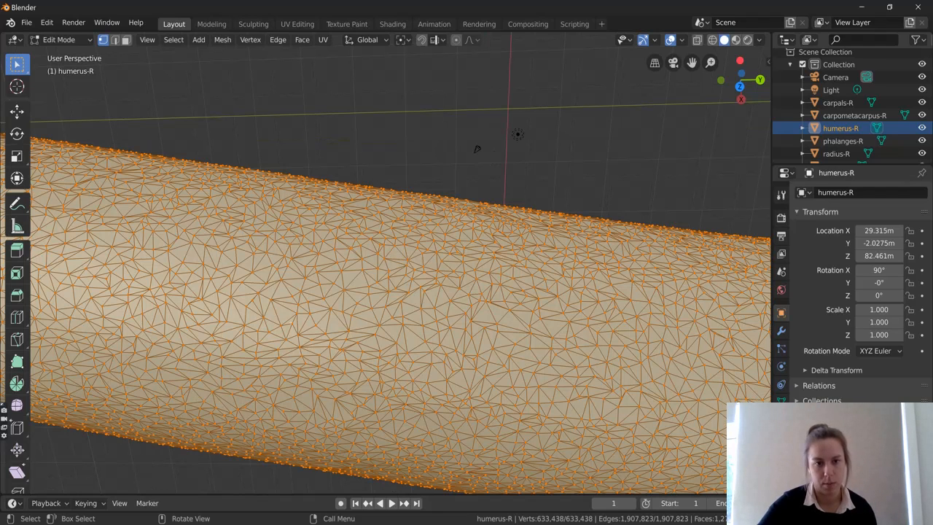
pyautogui.scroll(-2, 460, 169)
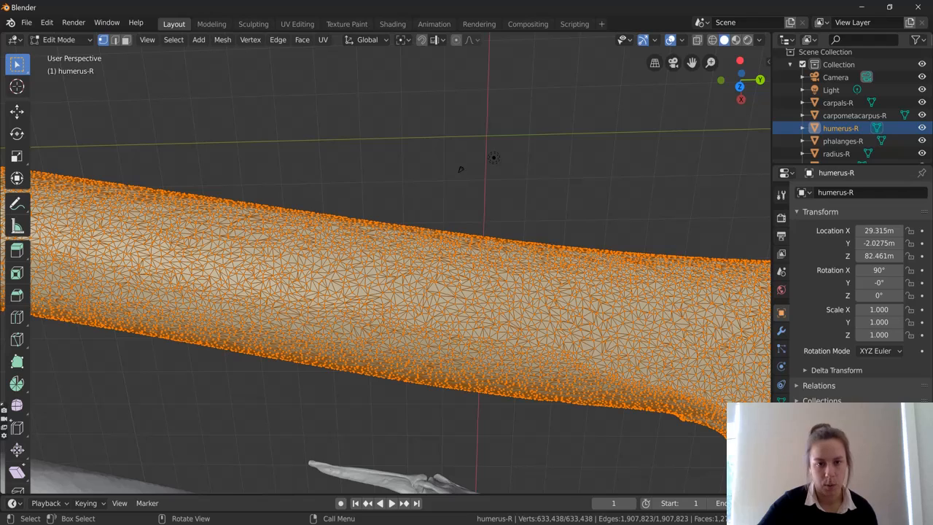
pyautogui.moveTo(461, 170); pyautogui.dragTo(447, 185, button='middle')
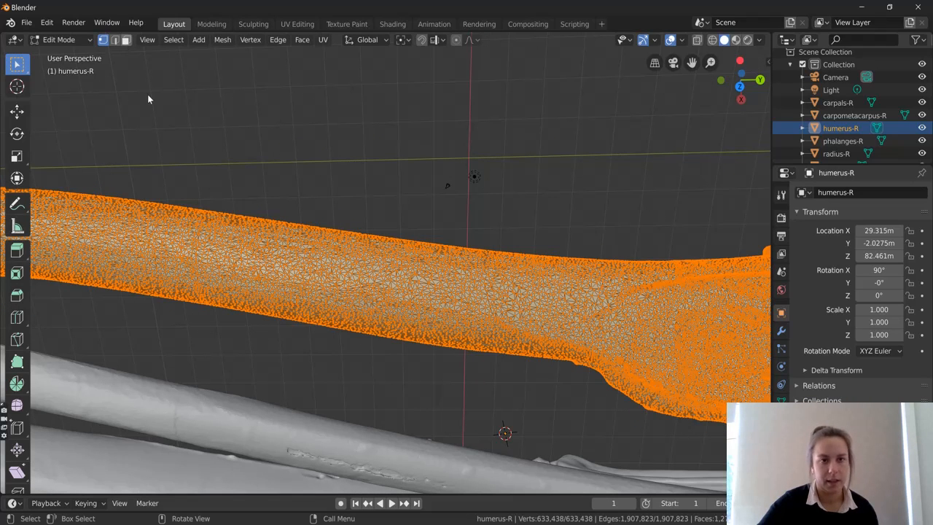
# Switch to face selection, deselect all faces of the humerus and examine the mesh surface up close
pyautogui.click(124, 41)
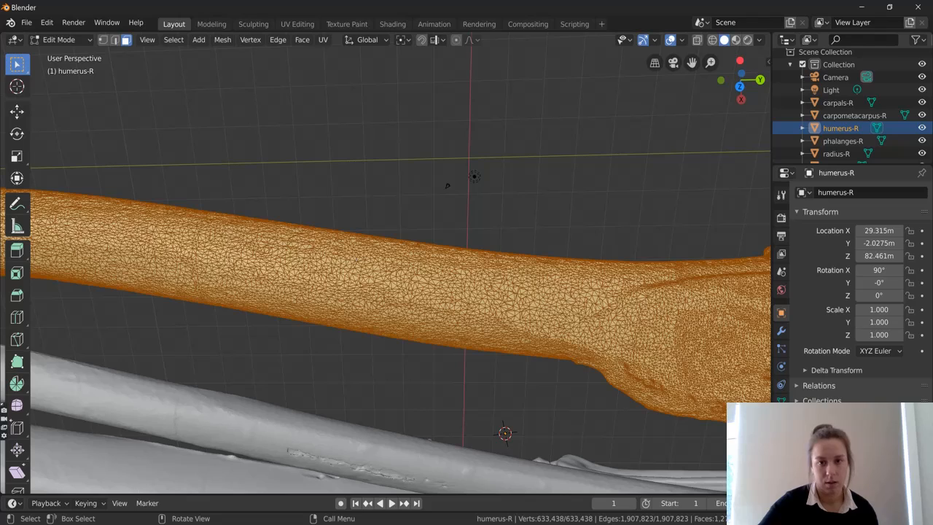
pyautogui.hotkey('alt', 'a')
pyautogui.scroll(-2, 452, 191)
pyautogui.scroll(5, 466, 168)
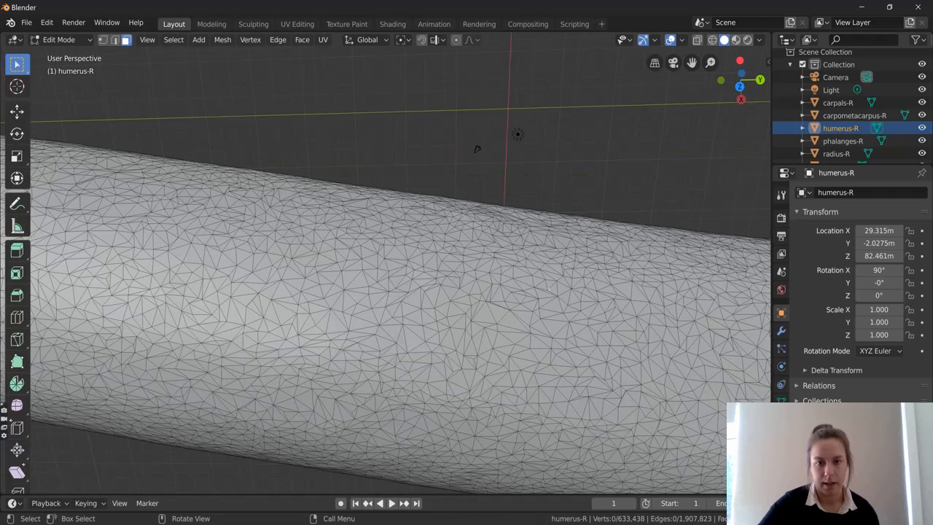
pyautogui.scroll(-2, 466, 160)
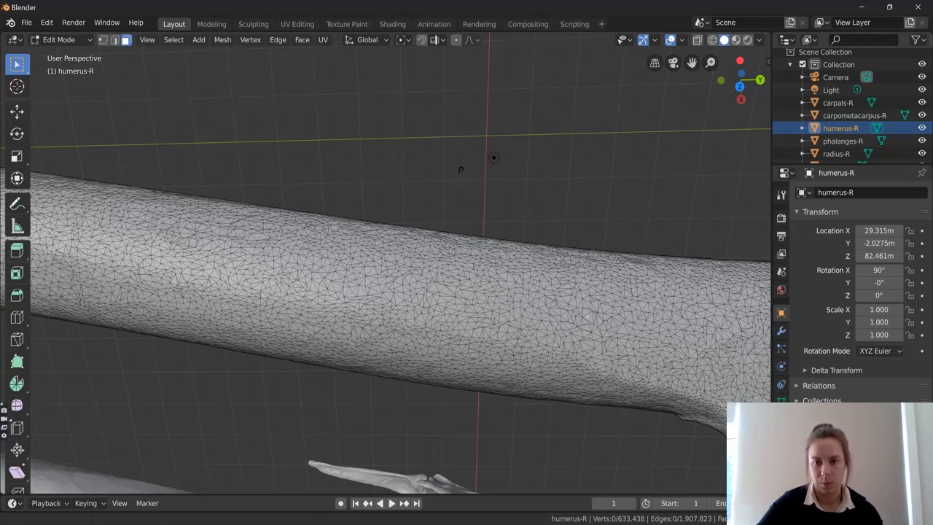
pyautogui.moveTo(460, 169); pyautogui.dragTo(401, 169, button='middle')
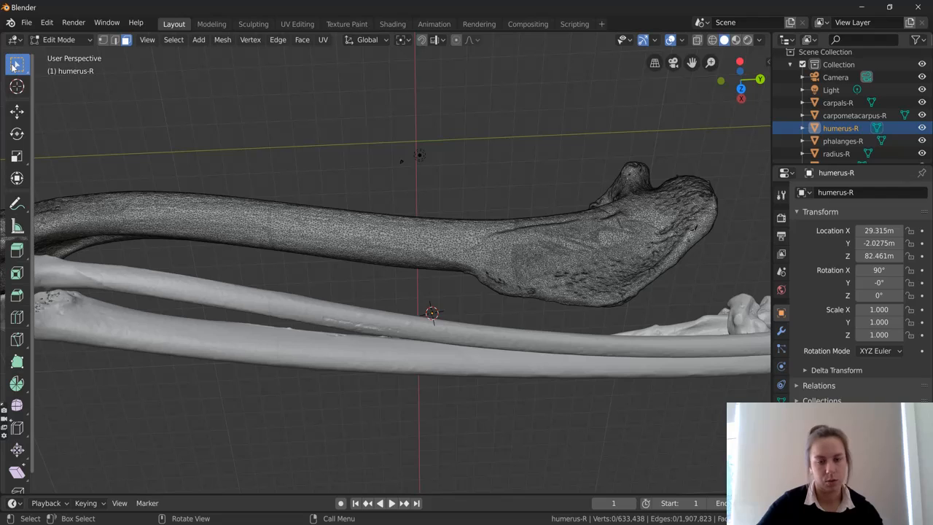
pyautogui.scroll(4, 59, 98)
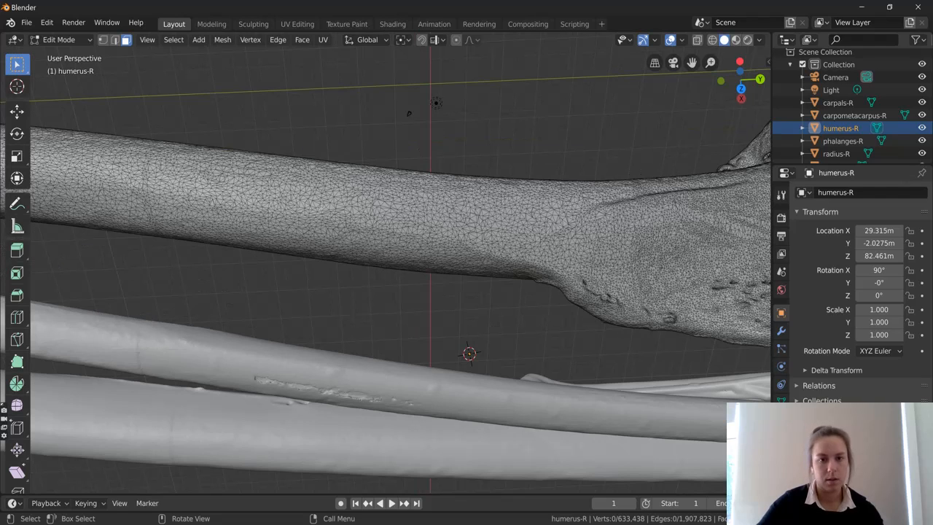
# Box-select a small patch of faces on the humerus shaft and extend the selection to all linked faces
pyautogui.press('b')
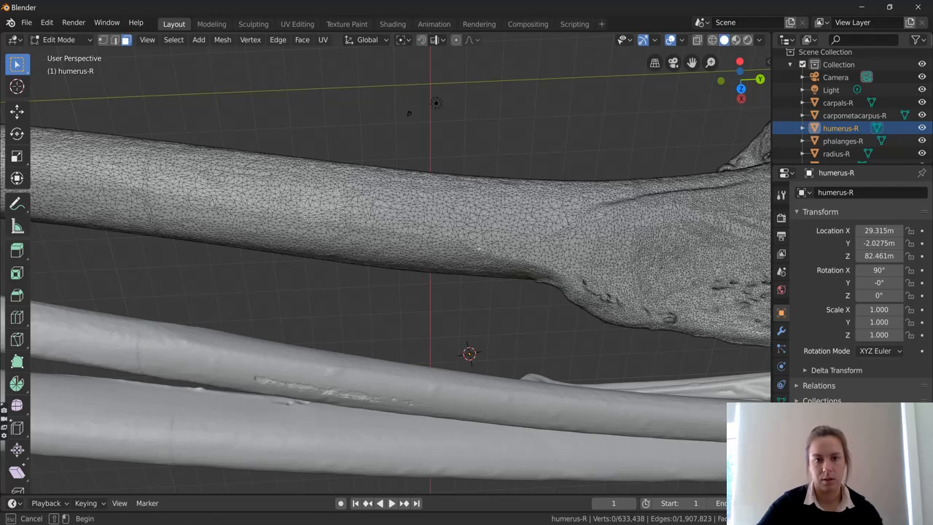
pyautogui.moveTo(299, 187); pyautogui.dragTo(344, 222)
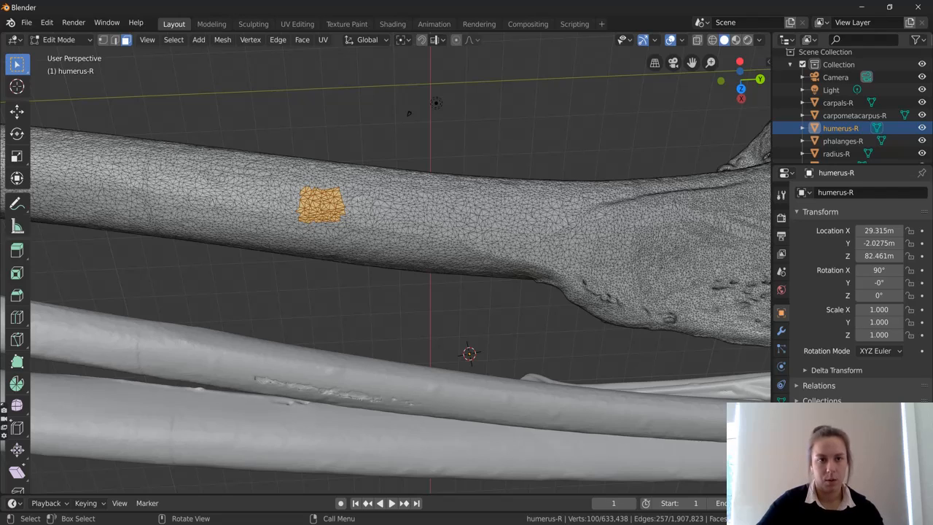
pyautogui.click(175, 40)
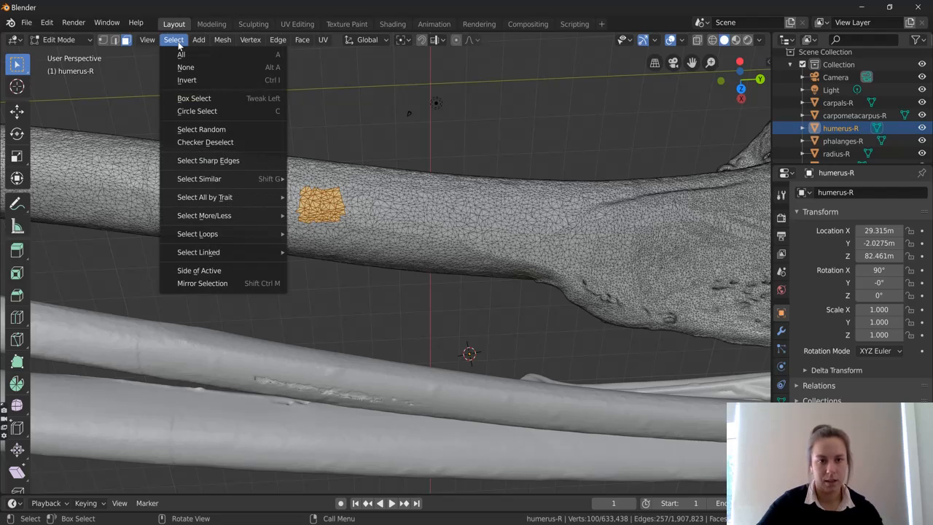
pyautogui.moveTo(267, 258)
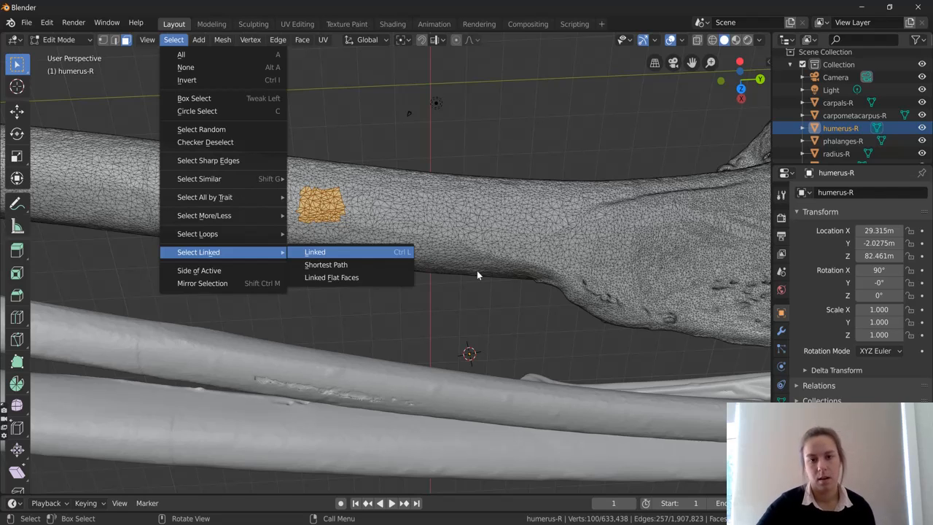
pyautogui.press('Return')
pyautogui.moveTo(409, 113)
pyautogui.mouseDown(button='middle')
pyautogui.moveTo(434, 243)
pyautogui.moveTo(409, 114)
pyautogui.mouseUp(button='middle')
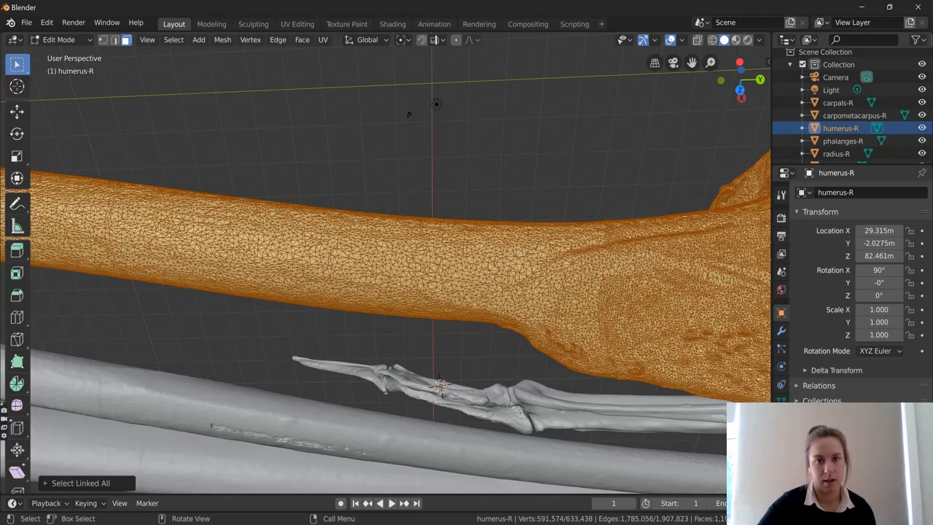
pyautogui.moveTo(409, 115); pyautogui.dragTo(403, 163, button='middle')
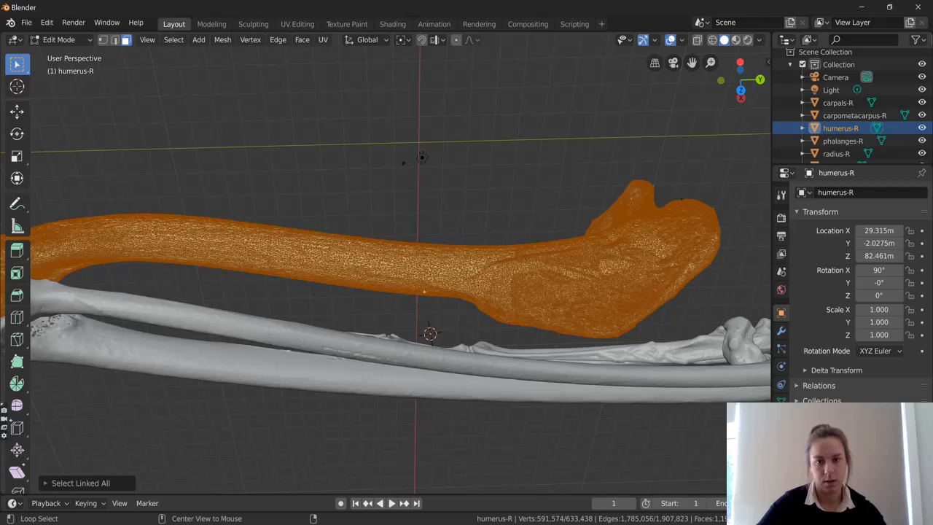
# Turn on X-ray display and examine the unselected loose fragments inside the humerus along its whole length
pyautogui.hotkey('alt', 'z')
pyautogui.scroll(5, 385, 263)
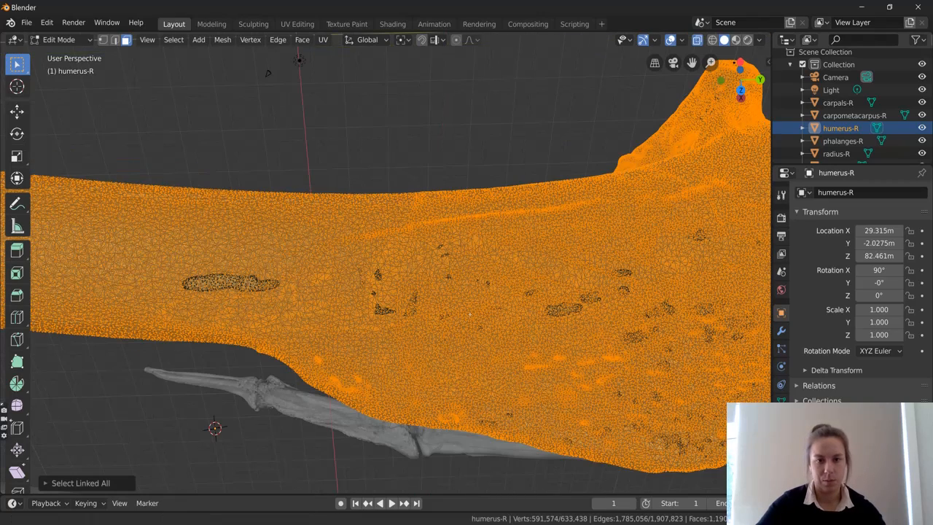
pyautogui.scroll(3, 268, 73)
pyautogui.scroll(-3, 218, 63)
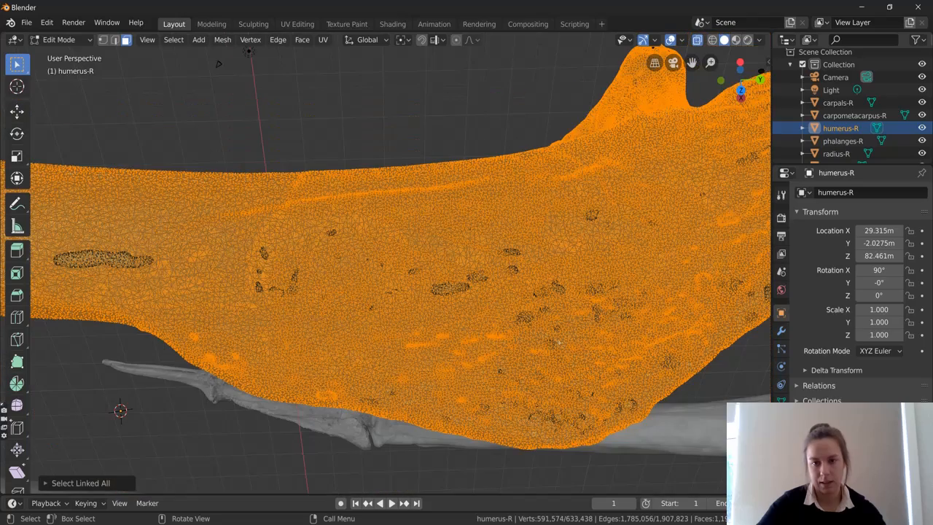
pyautogui.moveTo(218, 63); pyautogui.dragTo(450, 288, button='middle')
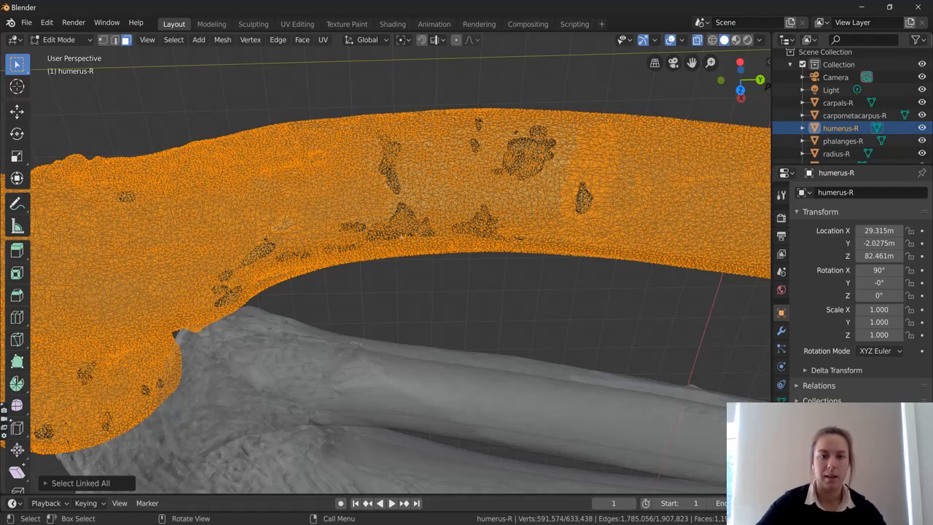
pyautogui.scroll(-3, 417, 255)
pyautogui.scroll(6, 417, 255)
pyautogui.scroll(-3, 556, 349)
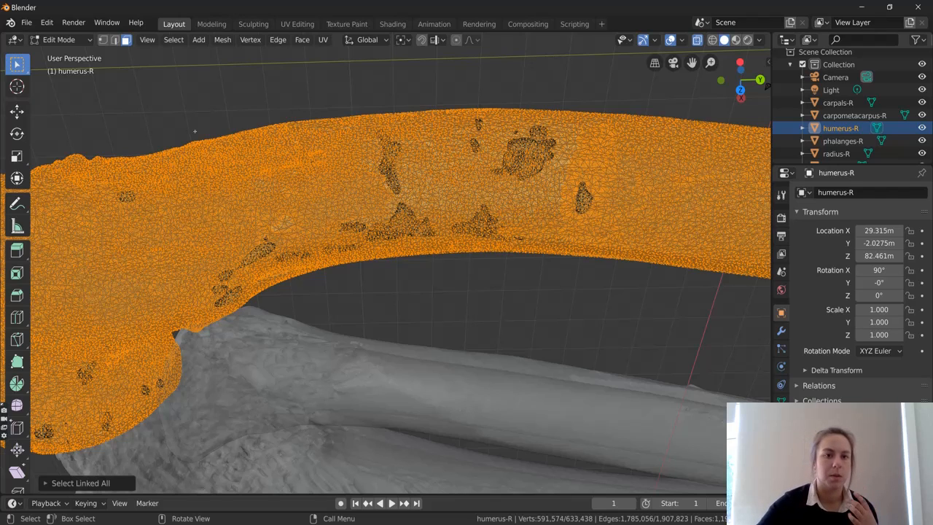
# Invert the face selection and delete the vertices of the loose fragments from the humerus mesh
pyautogui.click(174, 40)
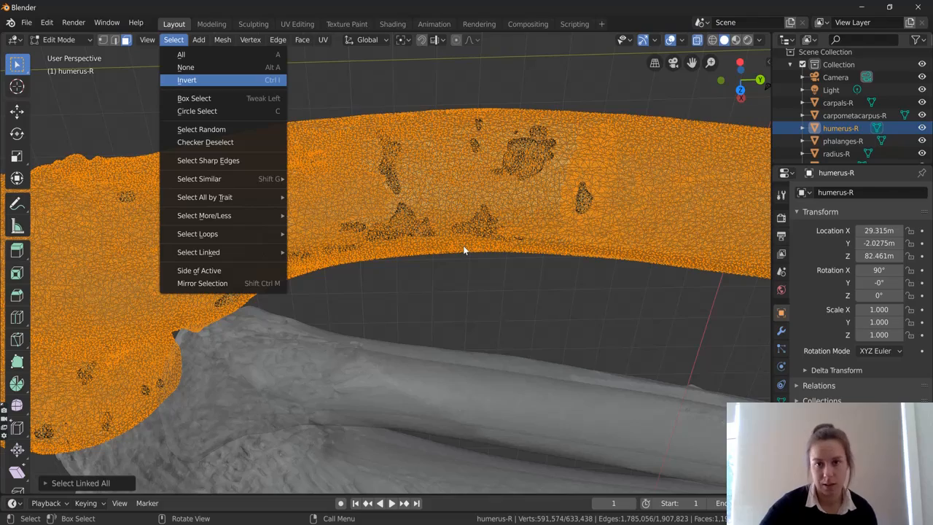
pyautogui.hotkey('ctrl', 'i')
pyautogui.moveTo(464, 250); pyautogui.dragTo(312, 236, button='middle')
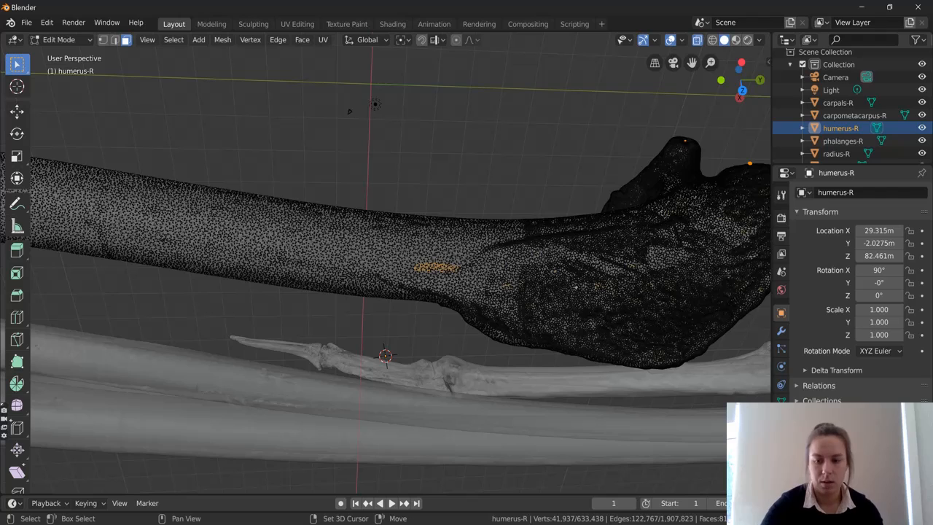
pyautogui.press('x')
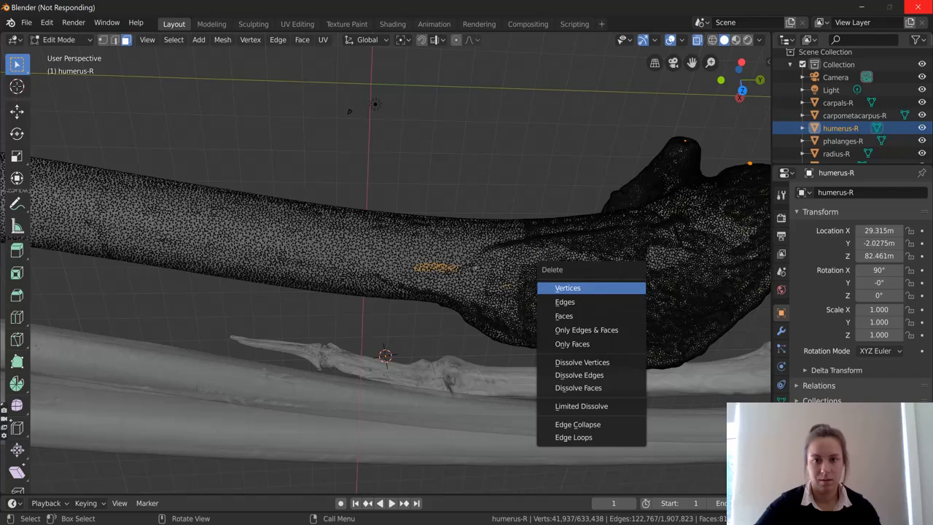
pyautogui.moveTo(349, 111); pyautogui.dragTo(357, 160, button='middle')
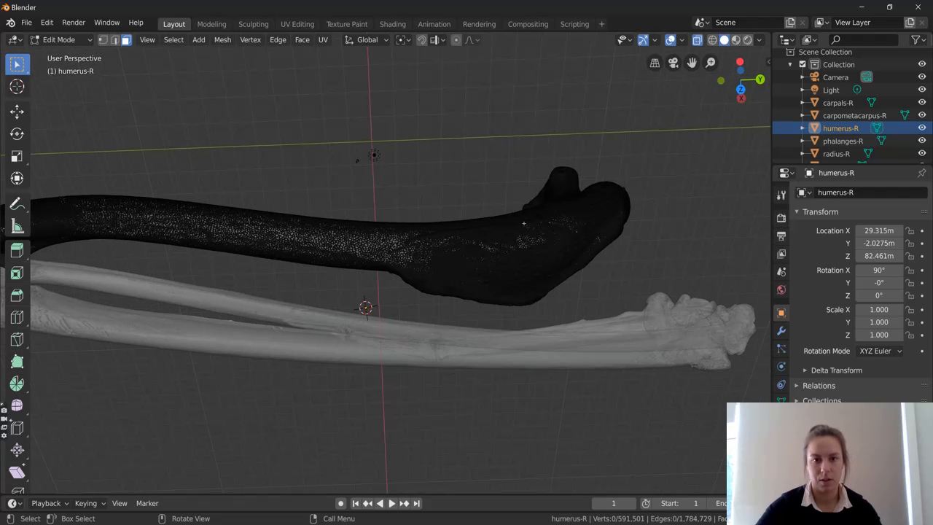
# Turn off X-ray display and hide the carpals, carpometacarpus, phalanges, radius and ulna, leaving only the humerus visible
pyautogui.keyDown('shift'); pyautogui.moveTo(427, 223); pyautogui.dragTo(540, 225, button='middle'); pyautogui.keyUp('shift')
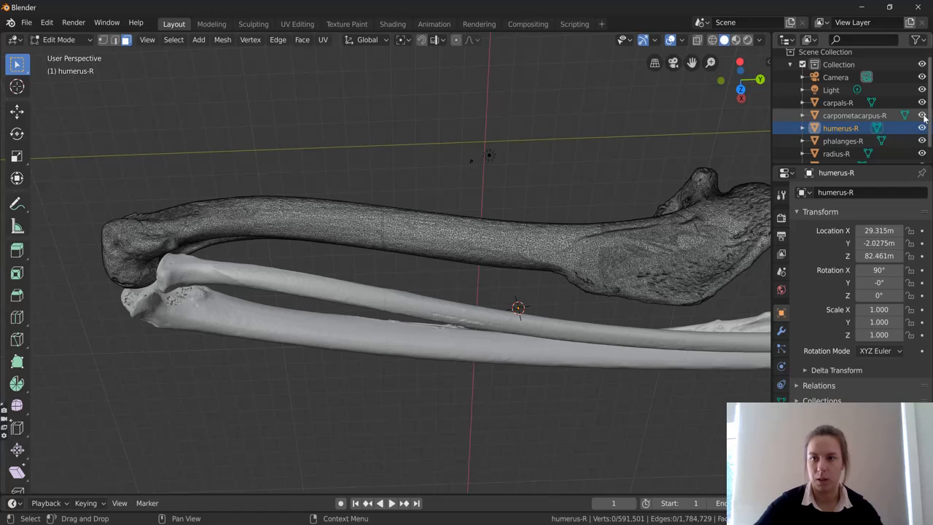
pyautogui.moveTo(923, 116); pyautogui.dragTo(922, 103)
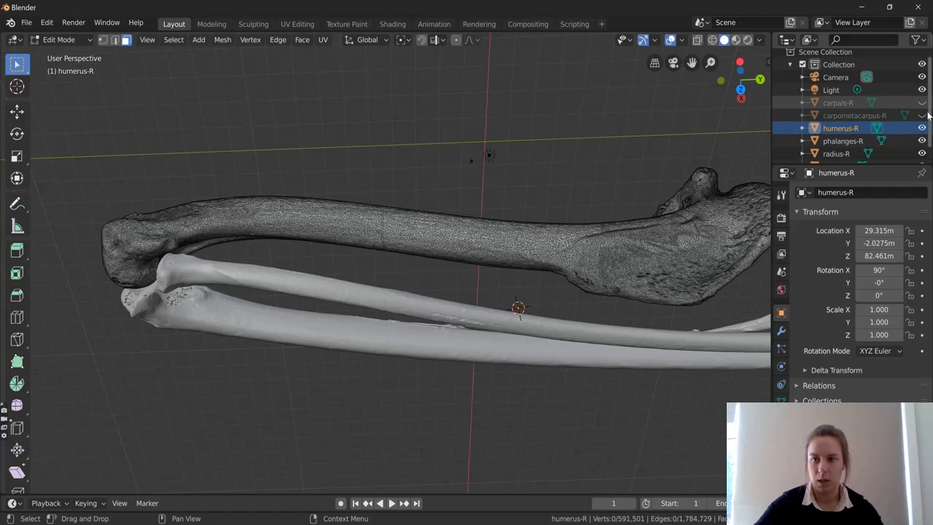
pyautogui.click(923, 140)
pyautogui.scroll(-1, 924, 138)
pyautogui.click(923, 139)
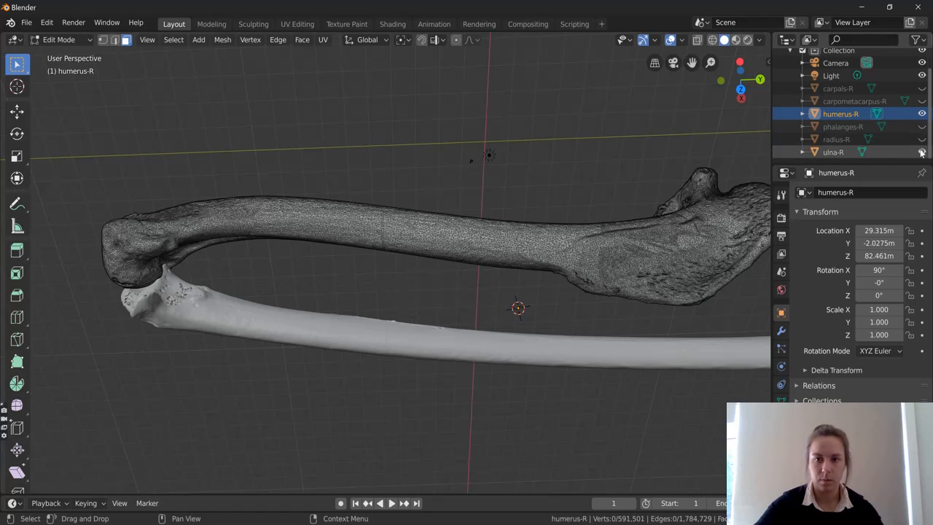
pyautogui.click(922, 152)
pyautogui.scroll(3, 406, 271)
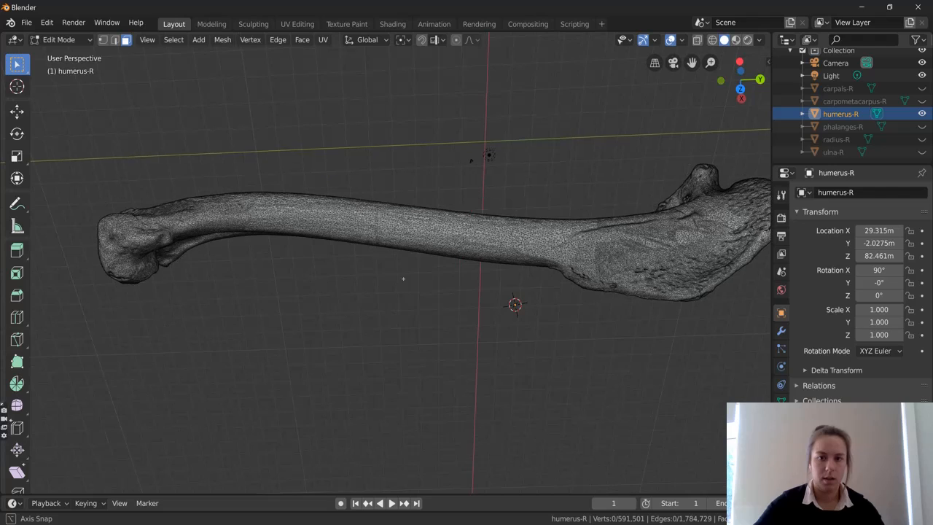
# Frame the entire humerus and box-select all of its outer faces visible from this side
pyautogui.scroll(-2, 394, 265)
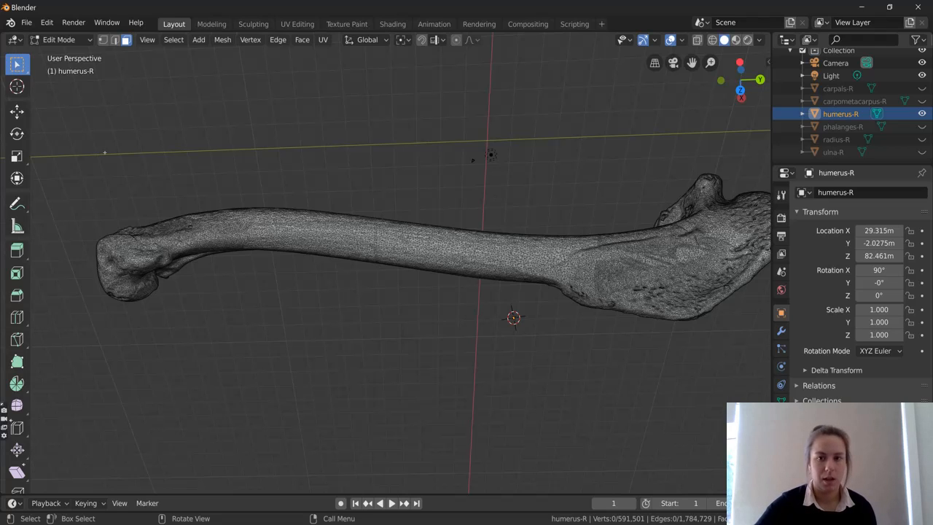
pyautogui.scroll(-2, 104, 152)
pyautogui.moveTo(104, 153); pyautogui.dragTo(161, 156, button='middle')
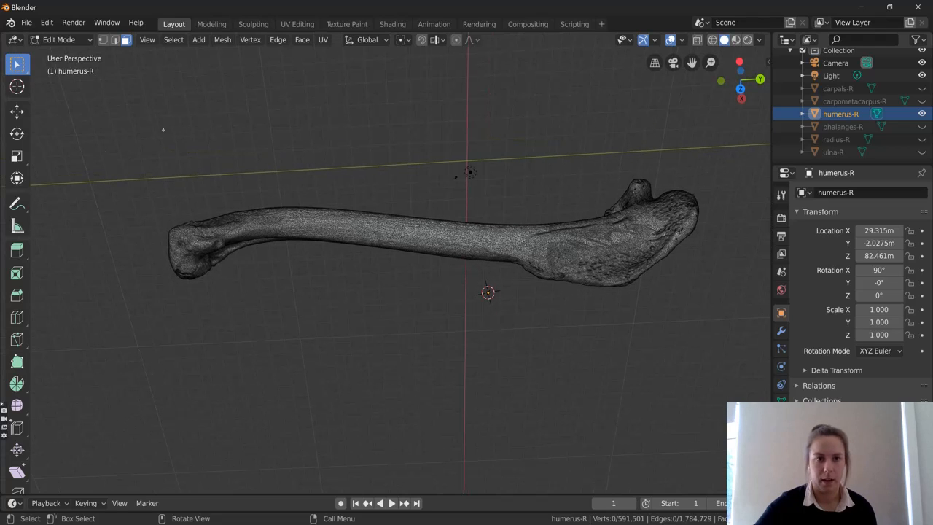
pyautogui.press('b')
pyautogui.moveTo(162, 130); pyautogui.dragTo(755, 347)
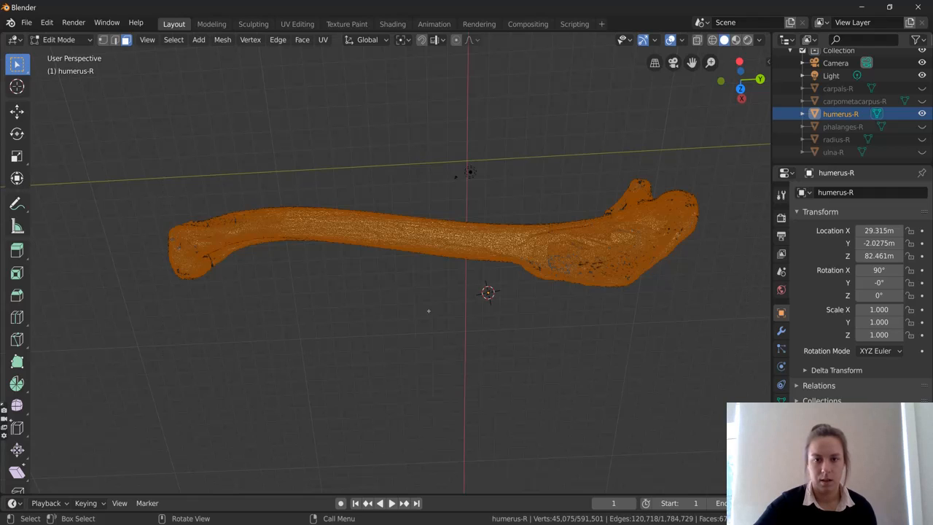
# Add the humerus's remaining outer faces to the selection with whole-bone and end-on box selections from several other angles
pyautogui.moveTo(428, 310); pyautogui.dragTo(175, 72, button='middle')
pyautogui.moveTo(175, 71); pyautogui.dragTo(650, 212)
pyautogui.keyDown('shift'); pyautogui.moveTo(402, 195); pyautogui.dragTo(382, 226, button='middle'); pyautogui.keyUp('shift')
pyautogui.moveTo(182, 142); pyautogui.dragTo(621, 273)
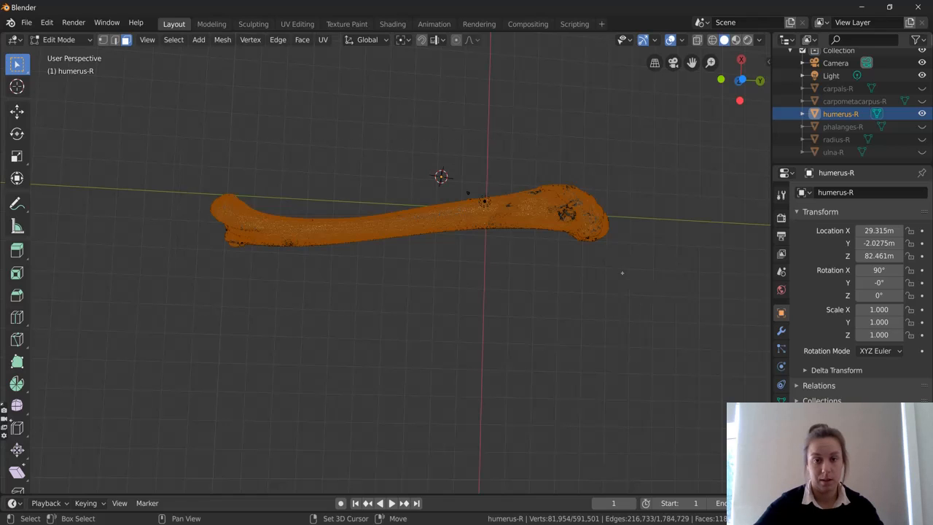
pyautogui.moveTo(622, 272); pyautogui.dragTo(212, 189, button='middle')
pyautogui.moveTo(213, 189); pyautogui.dragTo(720, 431)
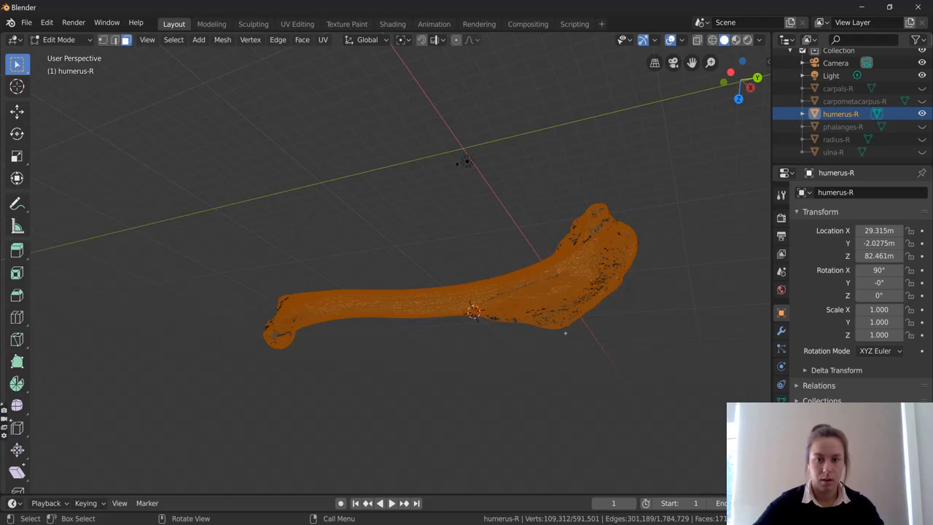
pyautogui.moveTo(565, 333); pyautogui.dragTo(558, 302, button='middle')
pyautogui.moveTo(231, 148); pyautogui.dragTo(436, 363)
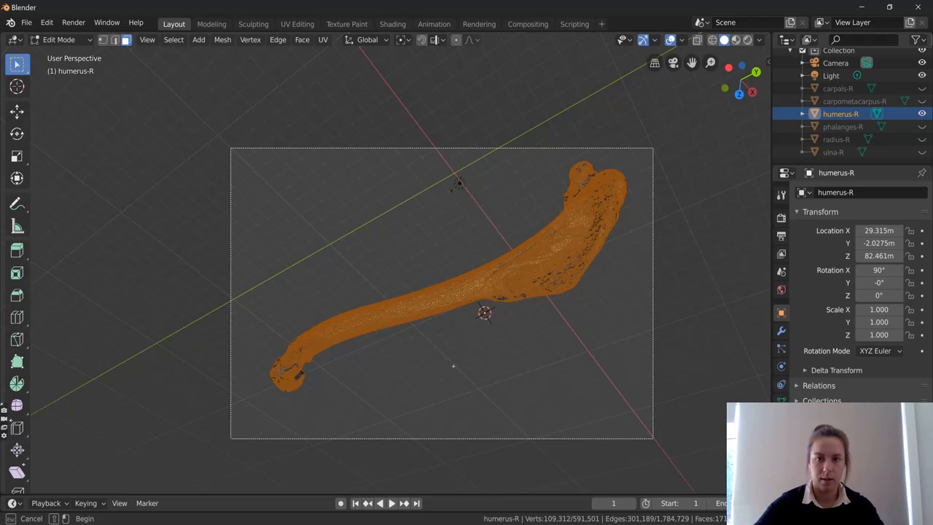
pyautogui.moveTo(453, 366); pyautogui.dragTo(399, 220, button='middle')
pyautogui.moveTo(399, 219); pyautogui.dragTo(623, 419)
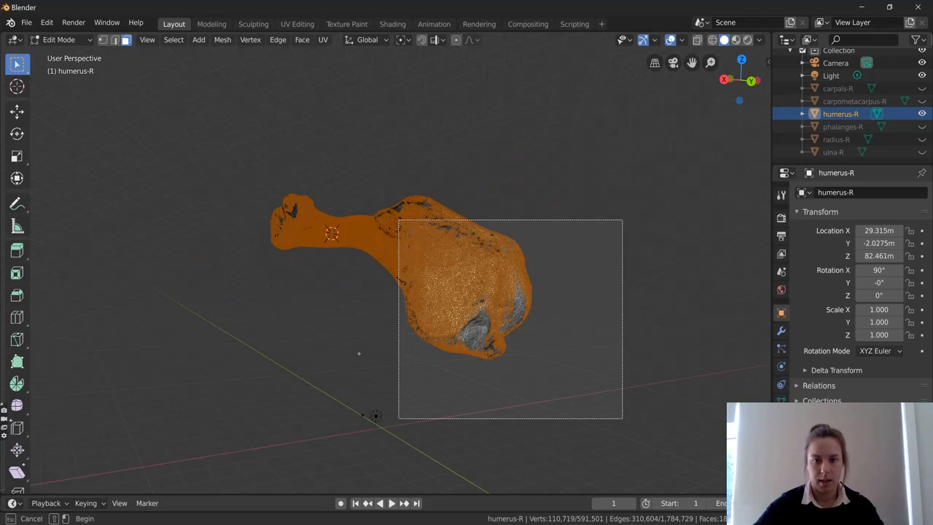
pyautogui.moveTo(622, 418); pyautogui.dragTo(623, 419)
pyautogui.moveTo(622, 419); pyautogui.dragTo(424, 176, button='middle')
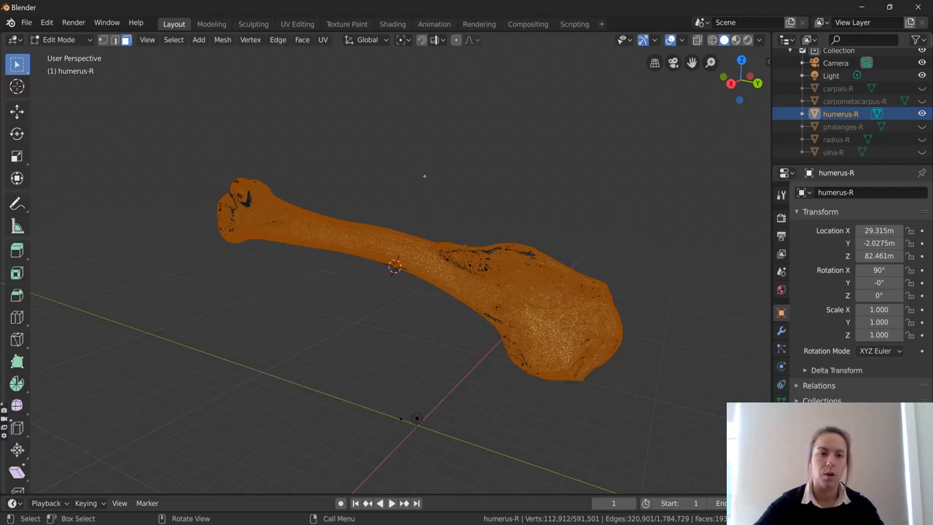
# Grow the humerus's outer face selection twice with Select More to close the gaps between selected faces
pyautogui.click(173, 40)
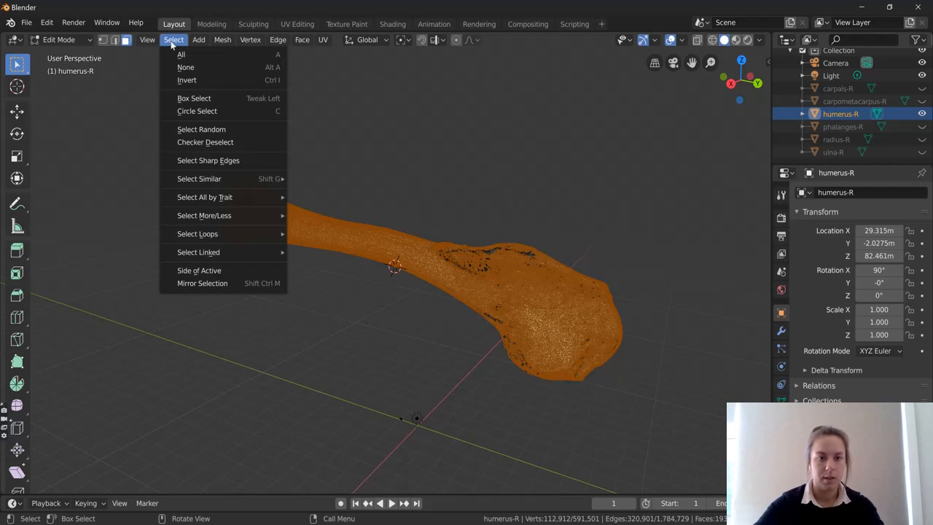
pyautogui.moveTo(215, 219)
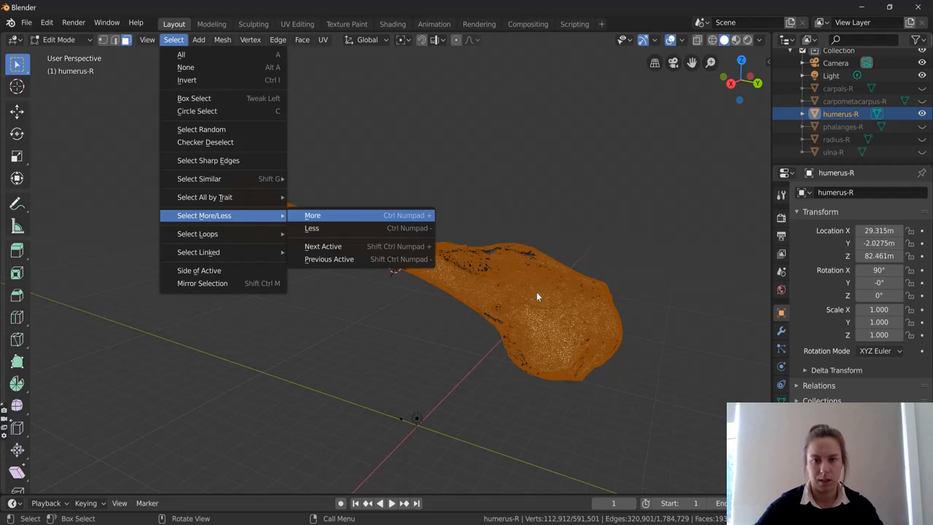
pyautogui.click(411, 216)
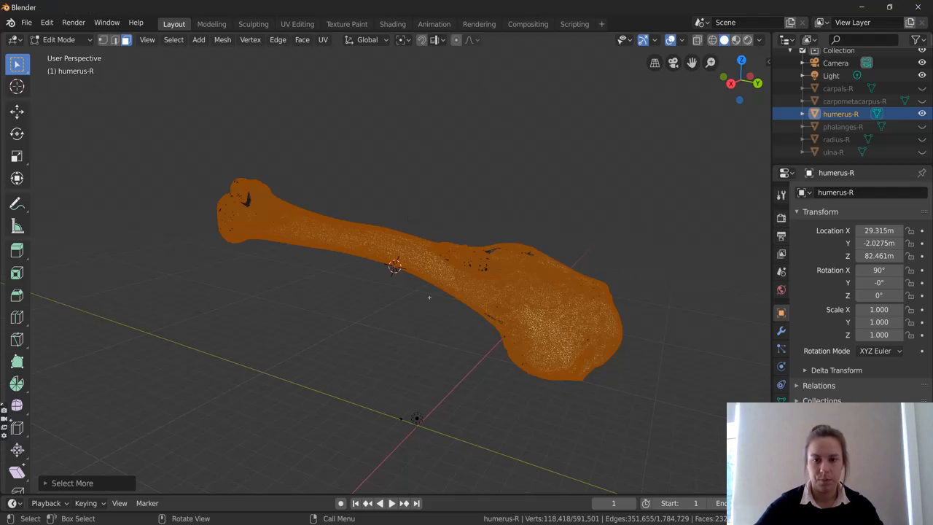
pyautogui.scroll(6, 429, 297)
pyautogui.moveTo(429, 297); pyautogui.dragTo(477, 343, button='middle')
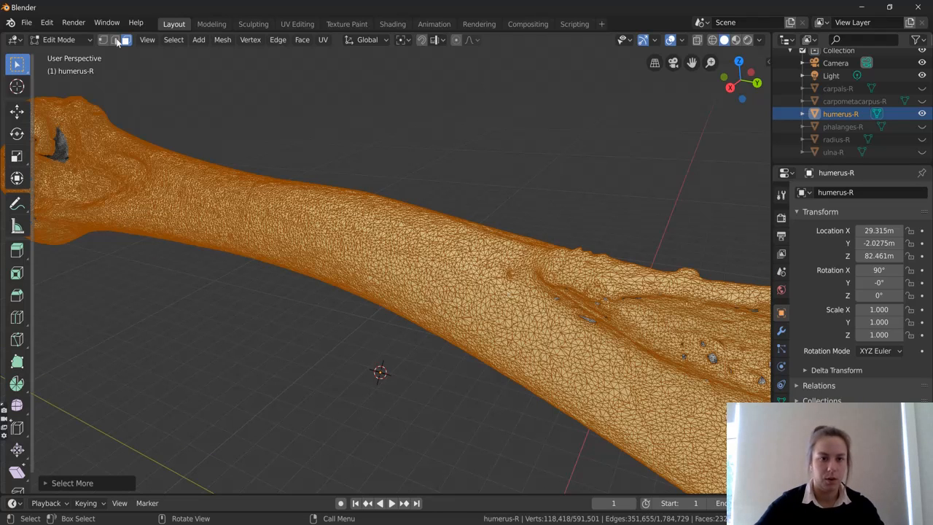
pyautogui.click(174, 40)
pyautogui.moveTo(258, 208)
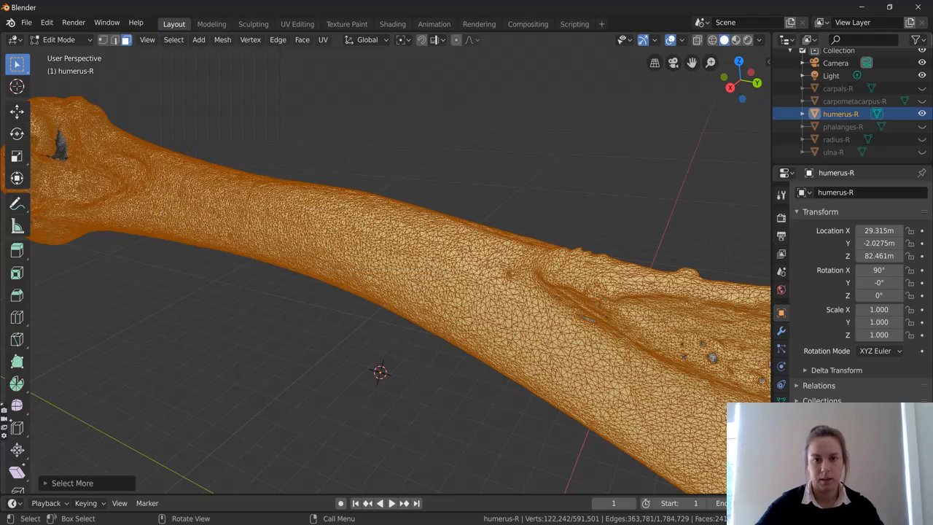
pyautogui.moveTo(409, 301); pyautogui.dragTo(436, 302, button='middle')
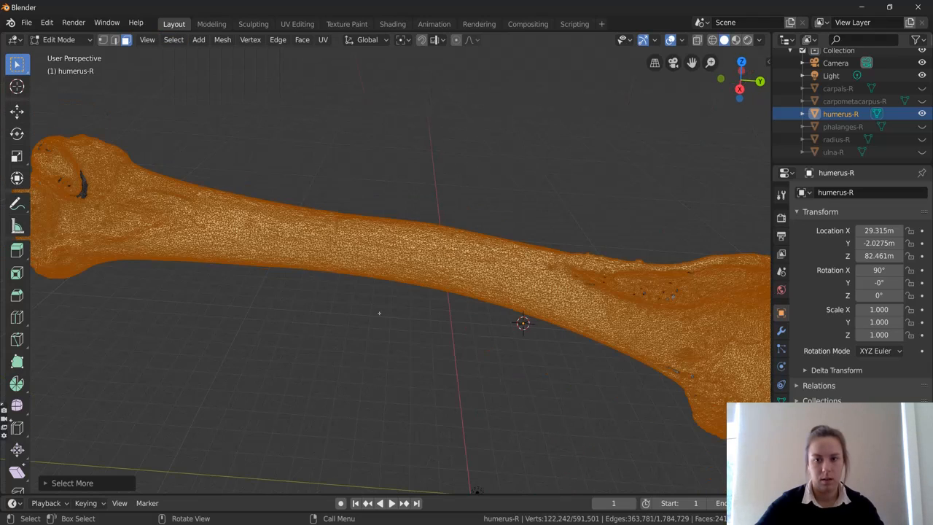
# Add the humerus's remaining unselected outer faces on the shaft and both ends to the selection with box selections from several angles
pyautogui.moveTo(379, 314); pyautogui.dragTo(358, 267, button='middle')
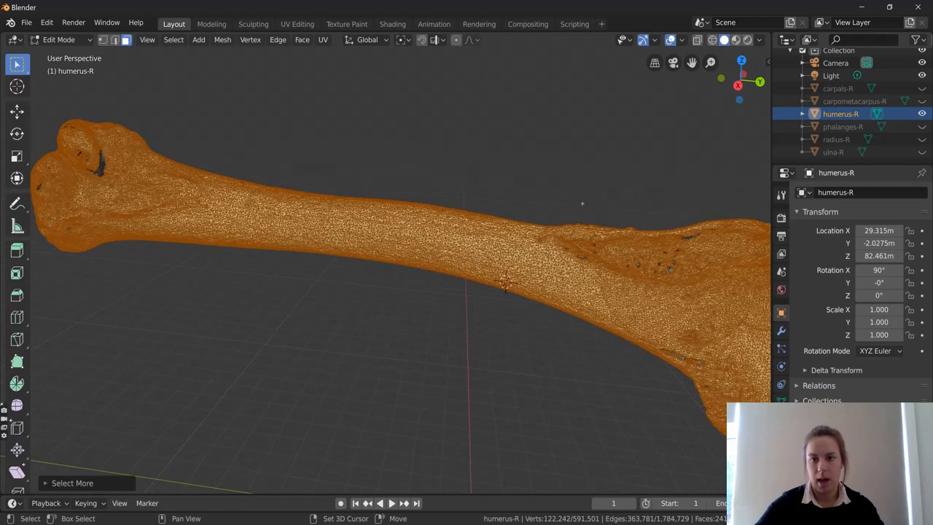
pyautogui.moveTo(569, 166); pyautogui.dragTo(736, 404)
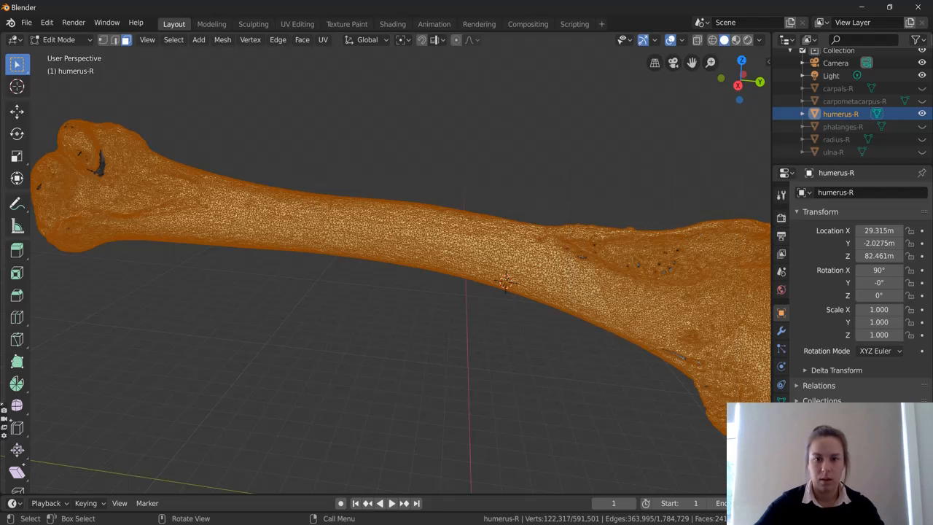
pyautogui.moveTo(393, 270); pyautogui.dragTo(191, 93, button='middle')
pyautogui.moveTo(191, 92); pyautogui.dragTo(314, 189)
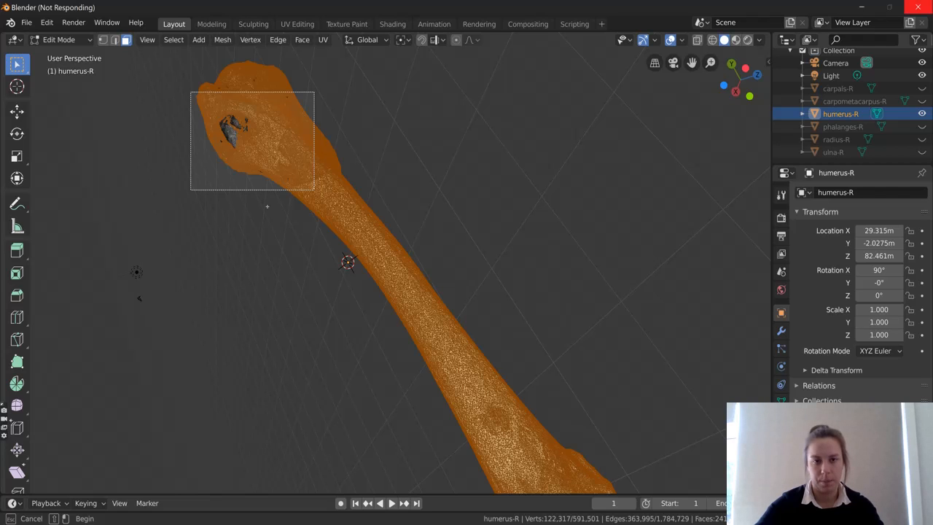
pyautogui.moveTo(649, 415); pyautogui.dragTo(433, 270, button='middle')
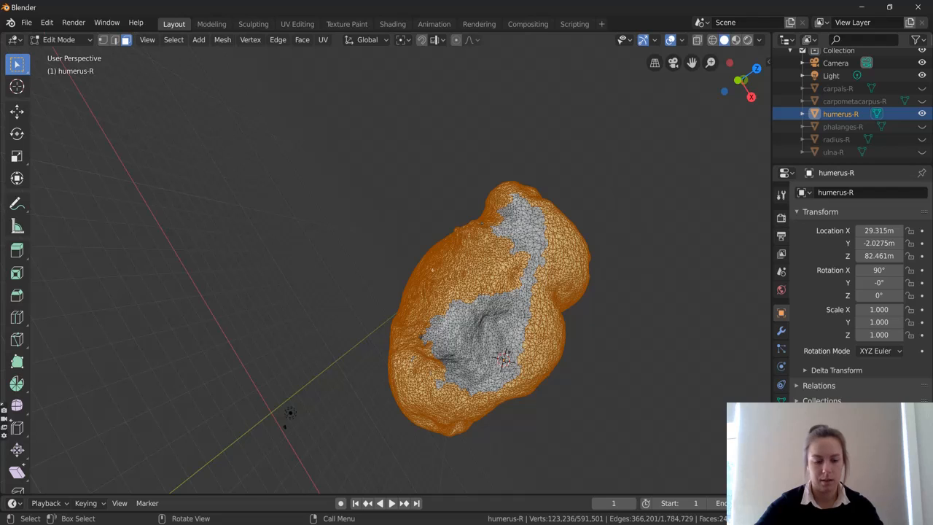
pyautogui.moveTo(361, 131); pyautogui.dragTo(607, 424)
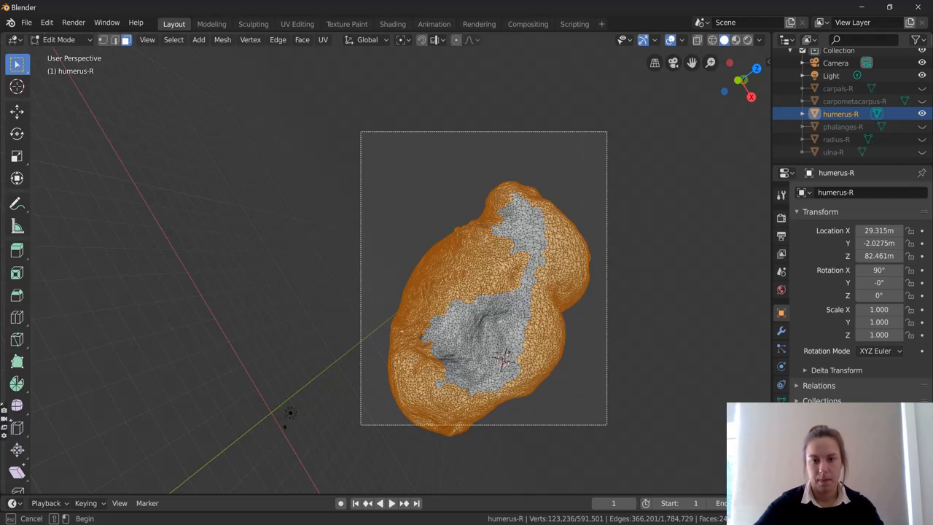
pyautogui.moveTo(607, 424); pyautogui.dragTo(607, 424)
pyautogui.moveTo(607, 425); pyautogui.dragTo(150, 110, button='middle')
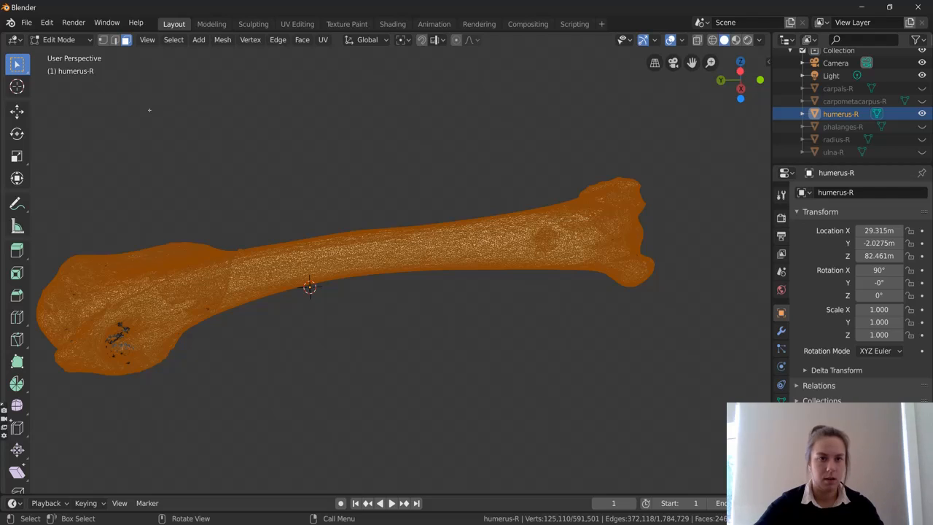
# Grow the humerus's outer face selection once with Select More to close the gaps in the end region
pyautogui.click(172, 41)
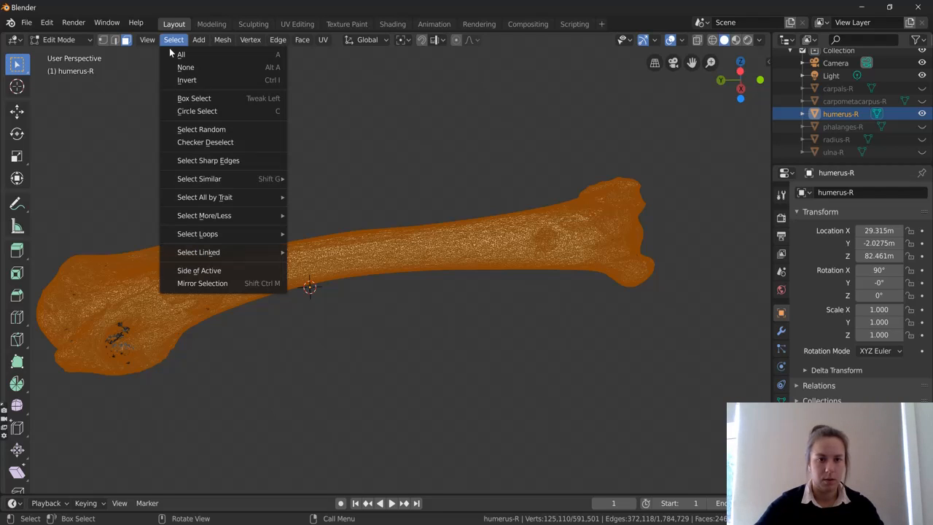
pyautogui.moveTo(219, 215)
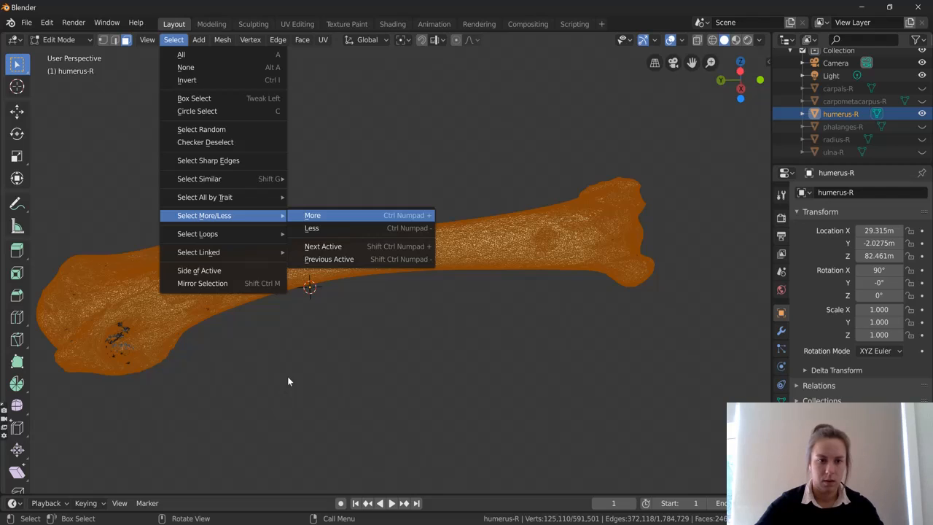
pyautogui.click(312, 215)
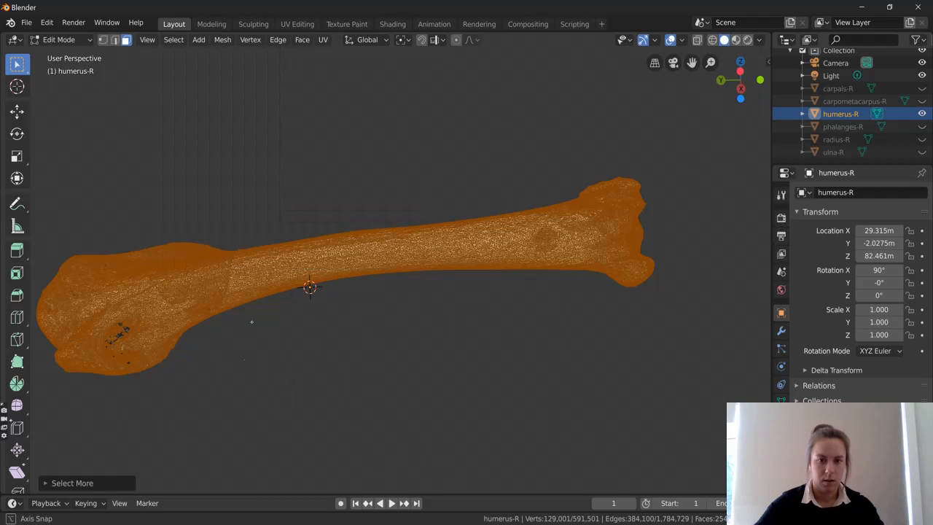
pyautogui.moveTo(240, 315); pyautogui.dragTo(337, 276, button='middle')
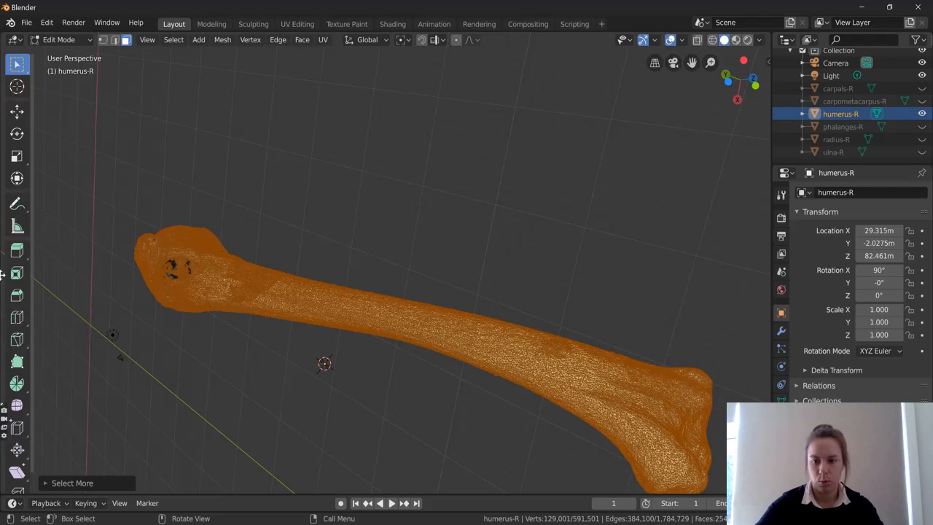
pyautogui.click(720, 519)
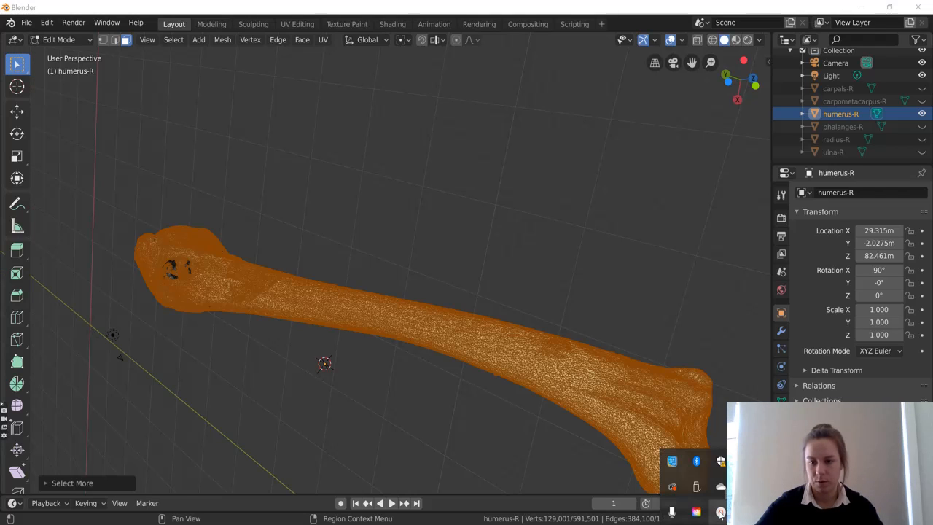
pyautogui.click(721, 514)
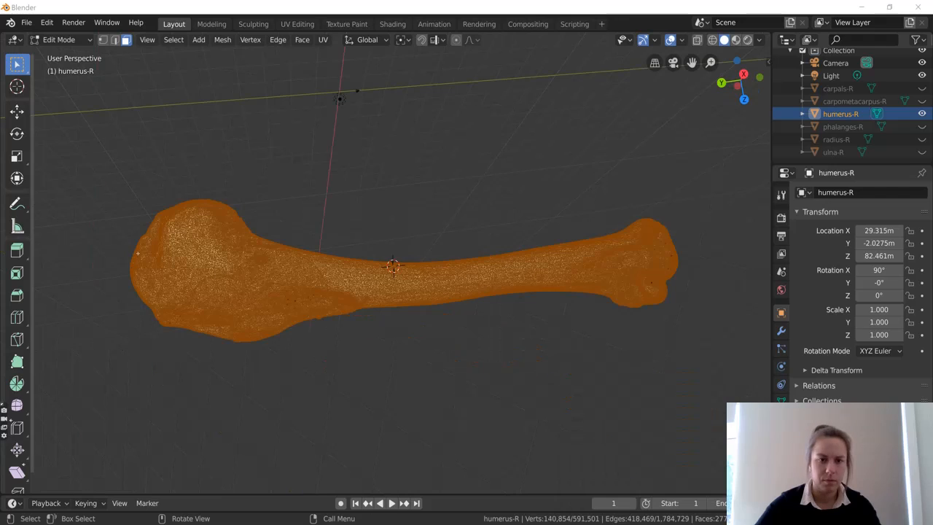
# Invert the selection to the humerus's internal geometry, check it in X-ray display, and delete it
pyautogui.moveTo(495, 228); pyautogui.dragTo(382, 210, button='middle')
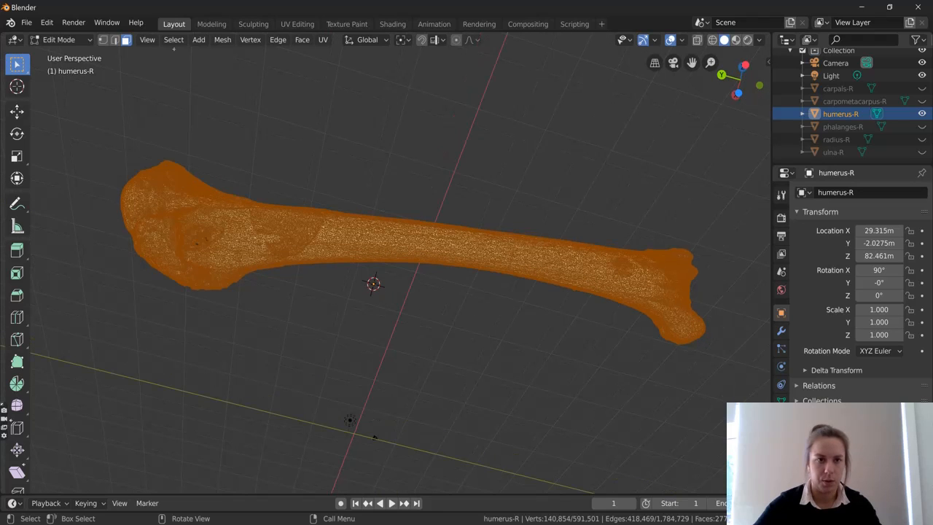
pyautogui.click(174, 41)
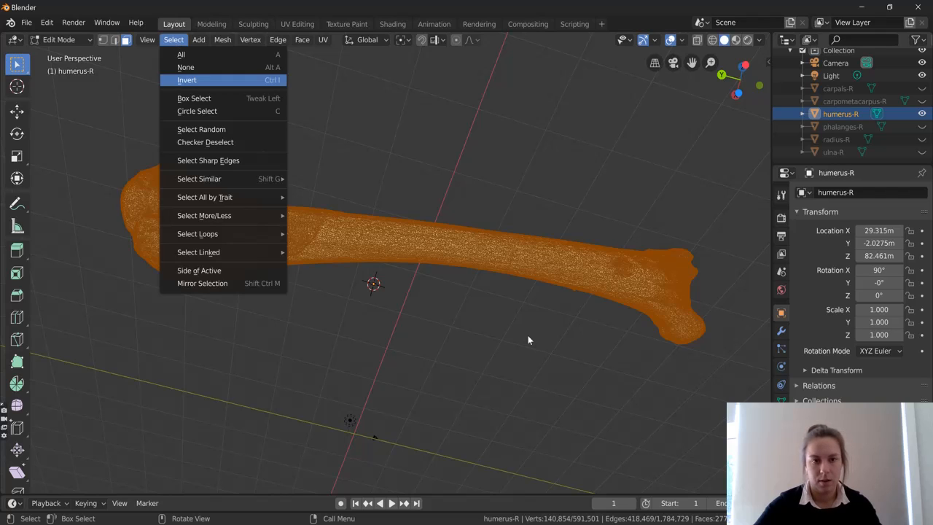
pyautogui.hotkey('ctrl', 'i')
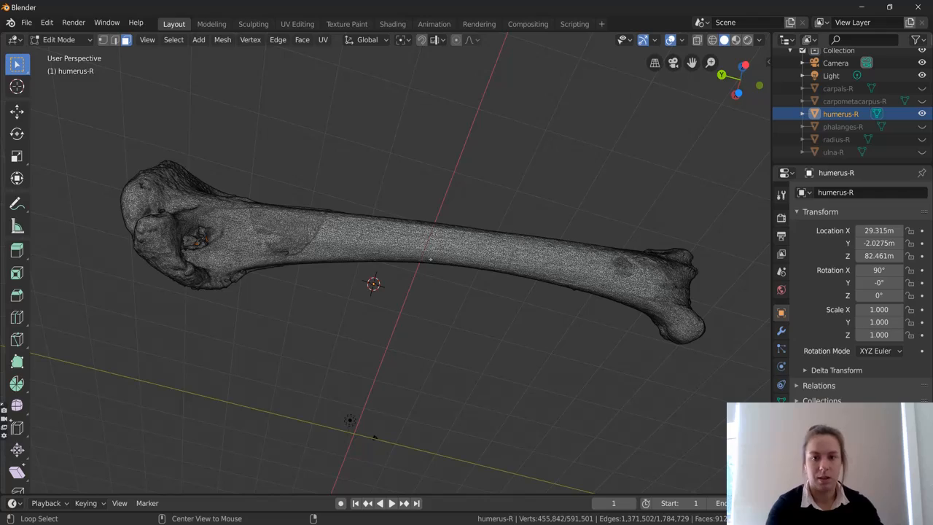
pyautogui.hotkey('alt', 'z')
pyautogui.scroll(4, 385, 259)
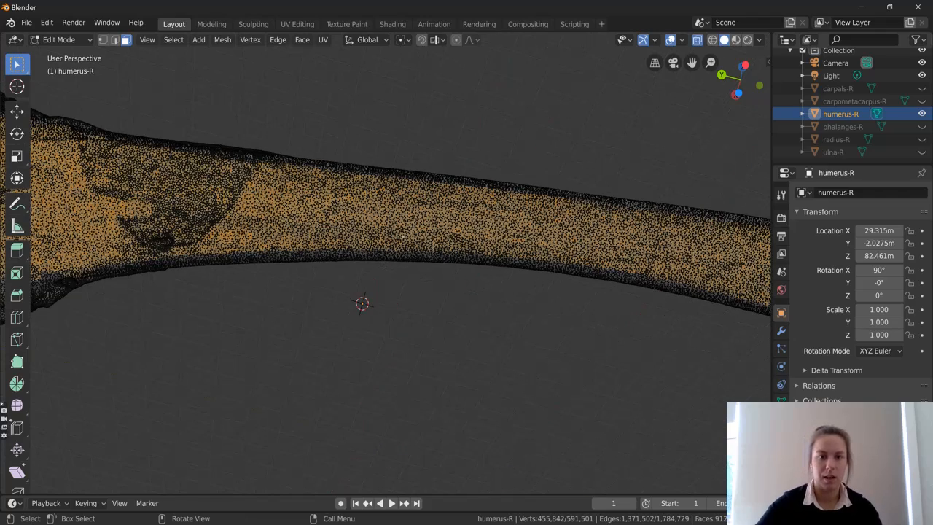
pyautogui.moveTo(387, 245); pyautogui.dragTo(368, 271, button='middle')
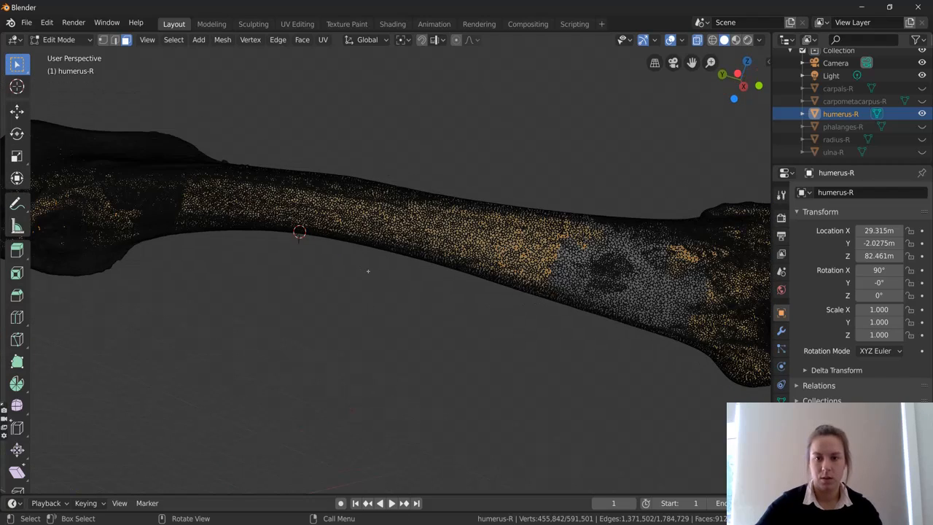
pyautogui.scroll(-2, 558, 226)
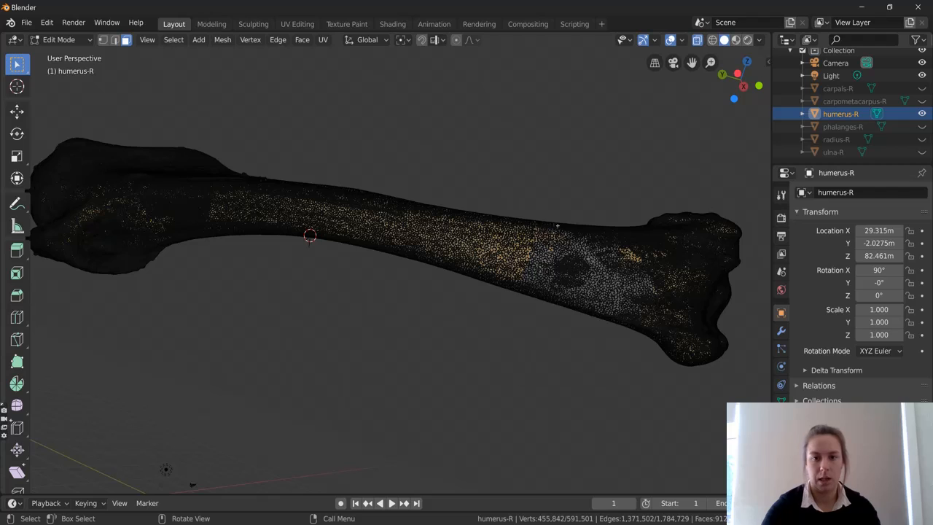
pyautogui.press('x')
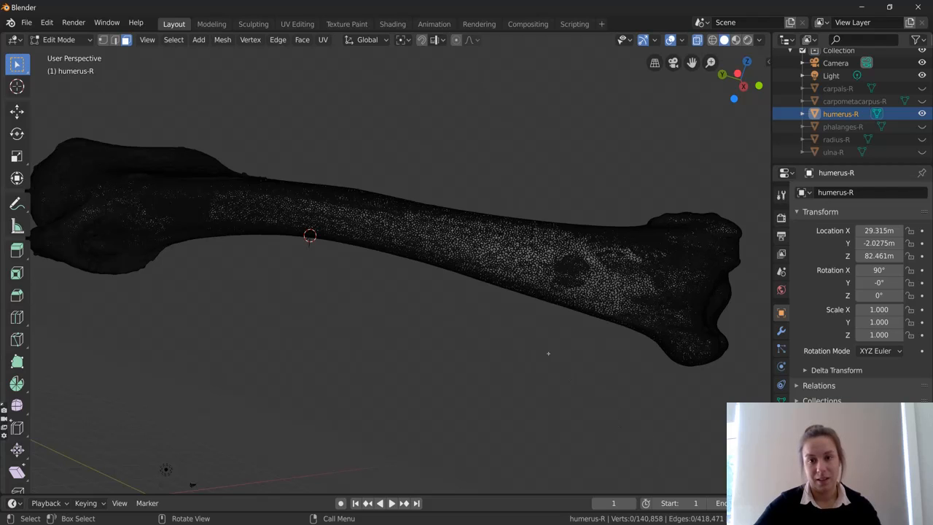
# Return to Object Mode and examine the cleaned humerus from several sides
pyautogui.moveTo(425, 254); pyautogui.dragTo(500, 137, button='middle')
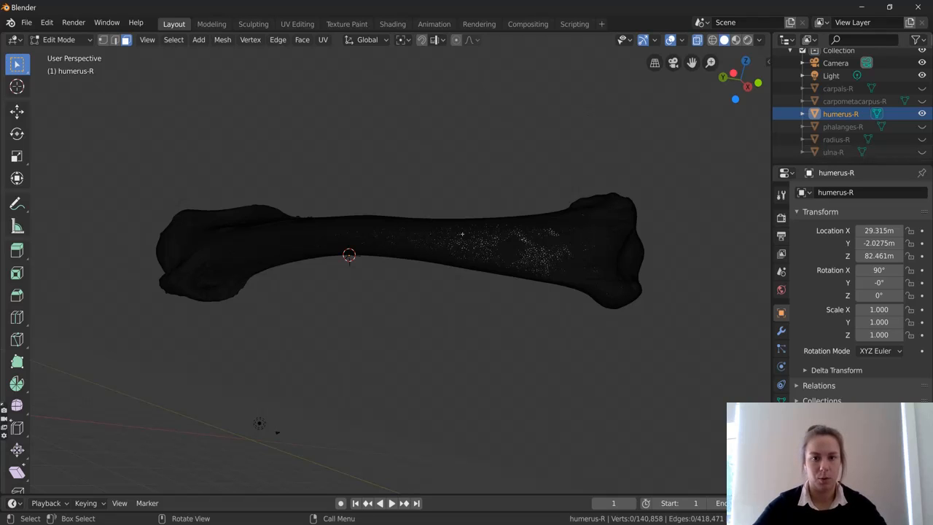
pyautogui.moveTo(488, 244); pyautogui.dragTo(430, 230, button='middle')
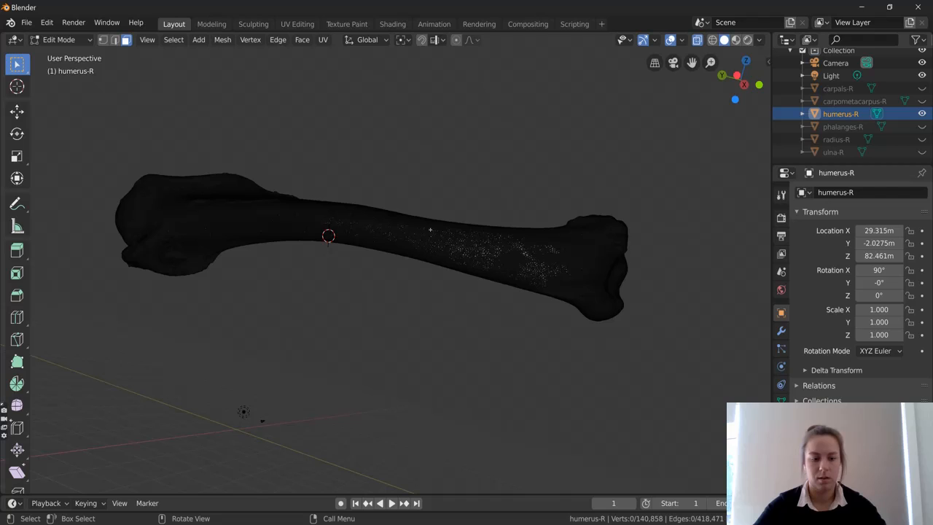
pyautogui.press('Tab')
pyautogui.scroll(1, 405, 231)
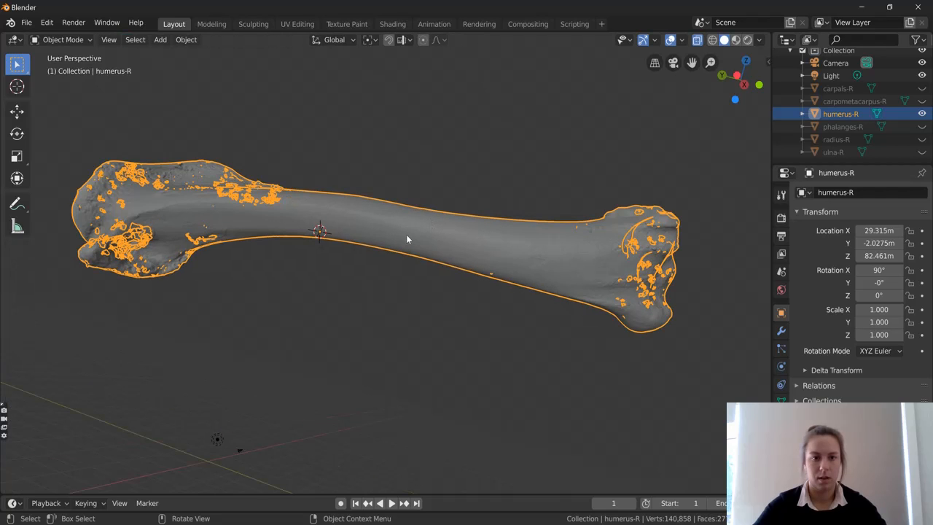
pyautogui.scroll(-2, 406, 235)
pyautogui.scroll(3, 401, 243)
pyautogui.moveTo(389, 248); pyautogui.dragTo(346, 199, button='middle')
pyautogui.scroll(-7, 346, 195)
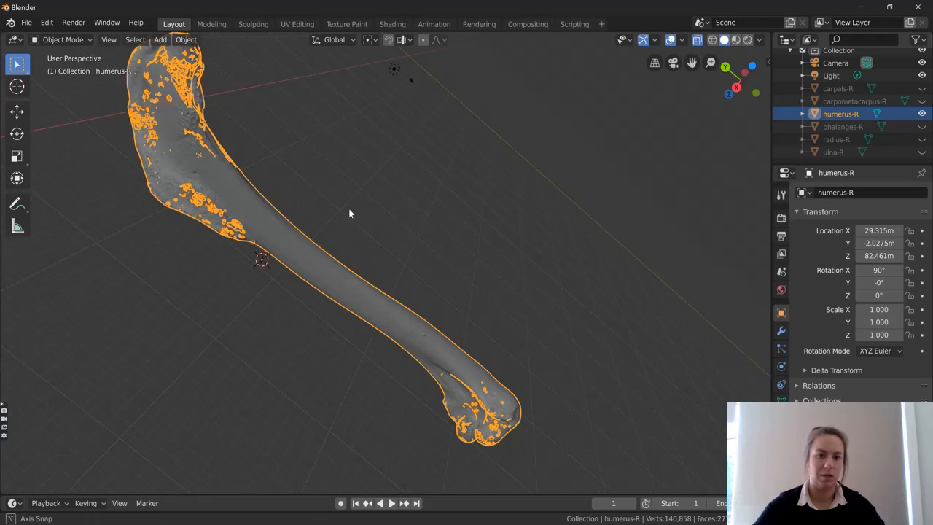
pyautogui.moveTo(521, 369); pyautogui.dragTo(396, 310, button='middle')
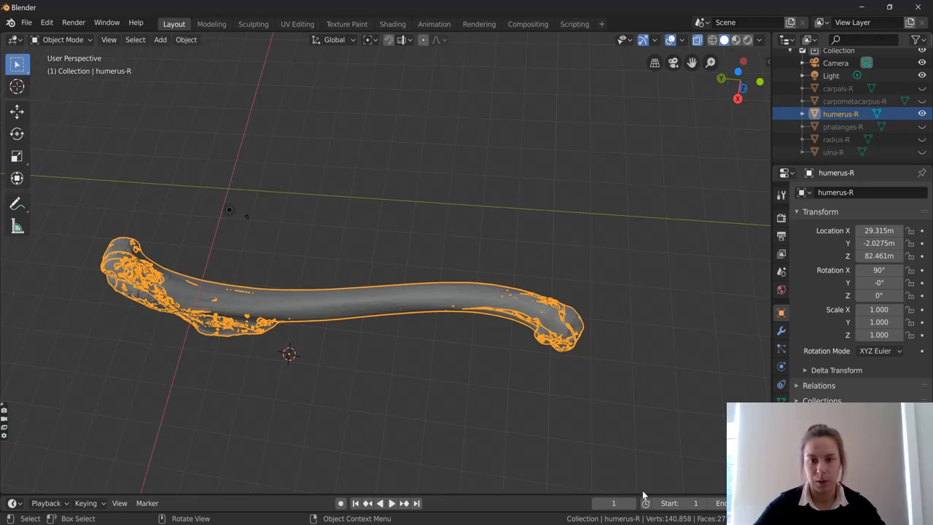
pyautogui.moveTo(370, 293); pyautogui.dragTo(369, 273, button='middle')
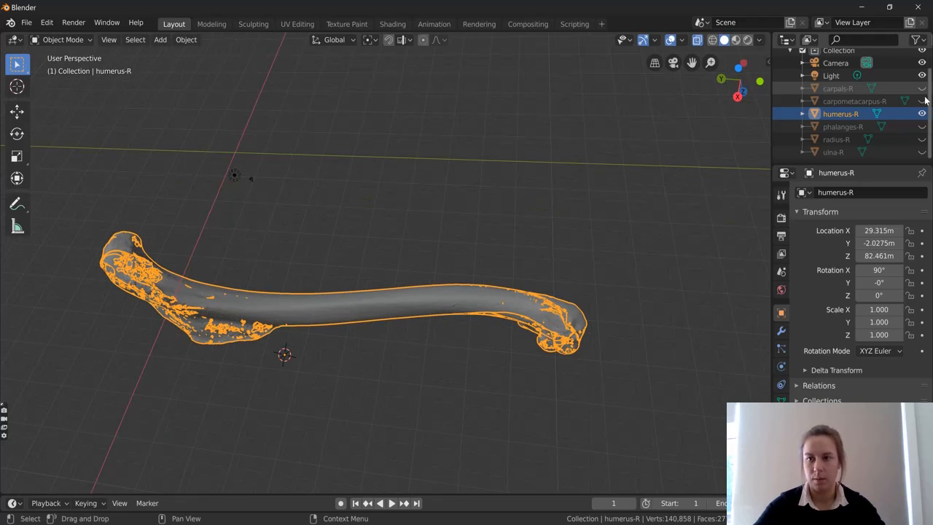
# Unhide the phalanges, carpometacarpus, carpals, radius and ulna so that the whole right wing is visible
pyautogui.click(923, 126)
pyautogui.click(923, 101)
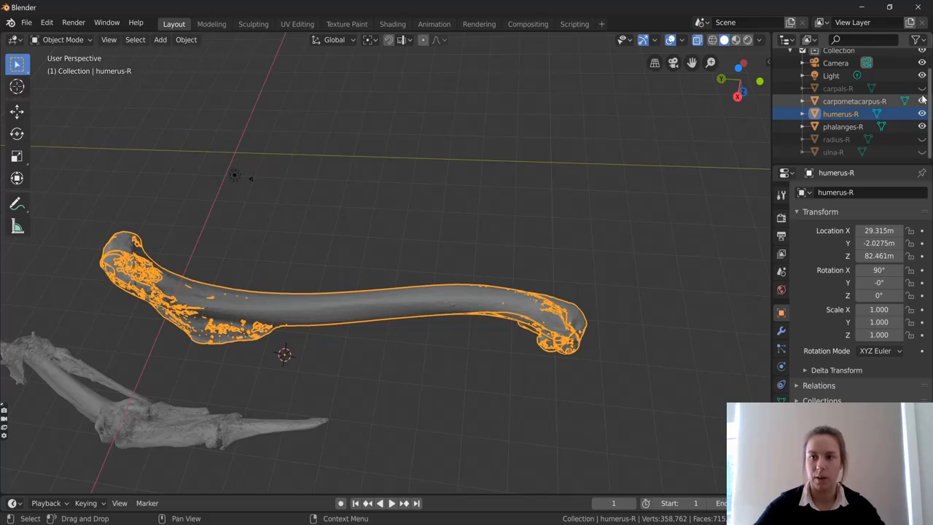
pyautogui.click(923, 89)
pyautogui.click(923, 140)
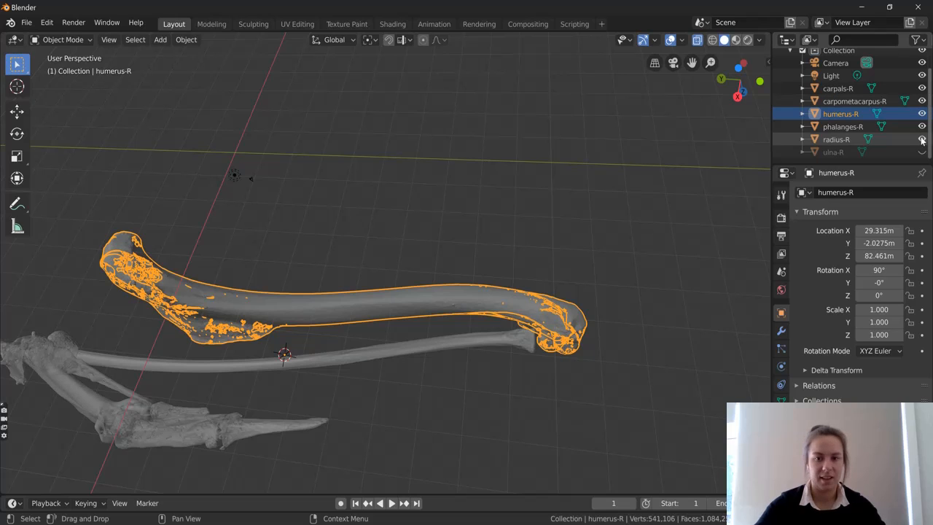
pyautogui.click(923, 152)
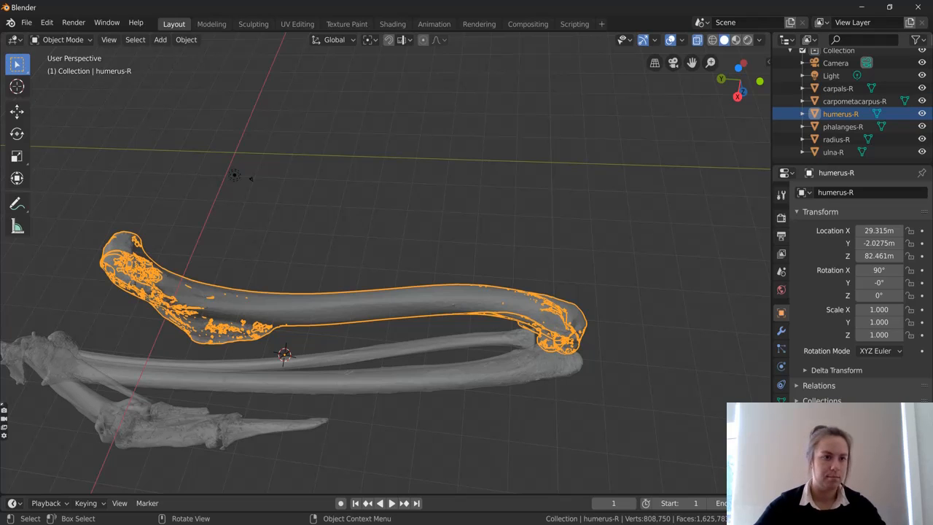
pyautogui.moveTo(846, 166); pyautogui.dragTo(846, 154)
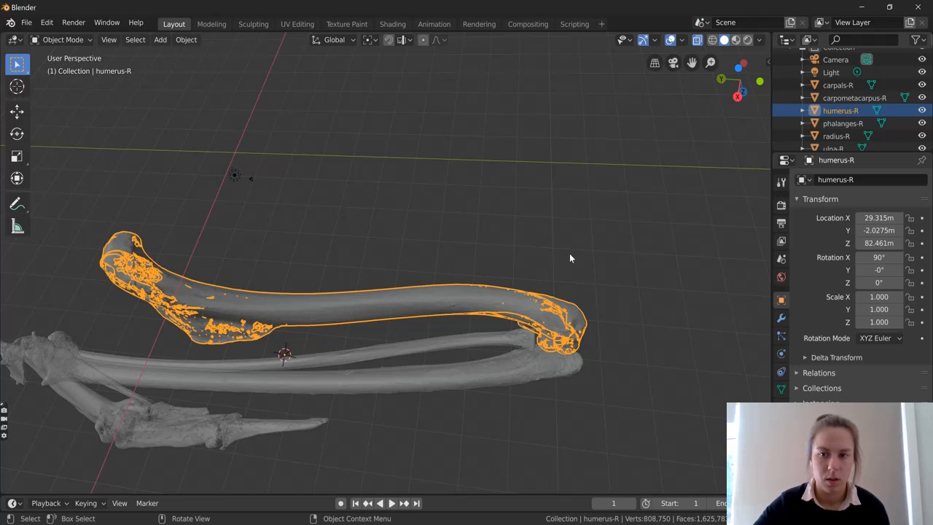
# Try rotating the humerus freely about its default pivot with the Rotate tool and undo the rotation
pyautogui.moveTo(591, 250); pyautogui.dragTo(498, 265, button='middle')
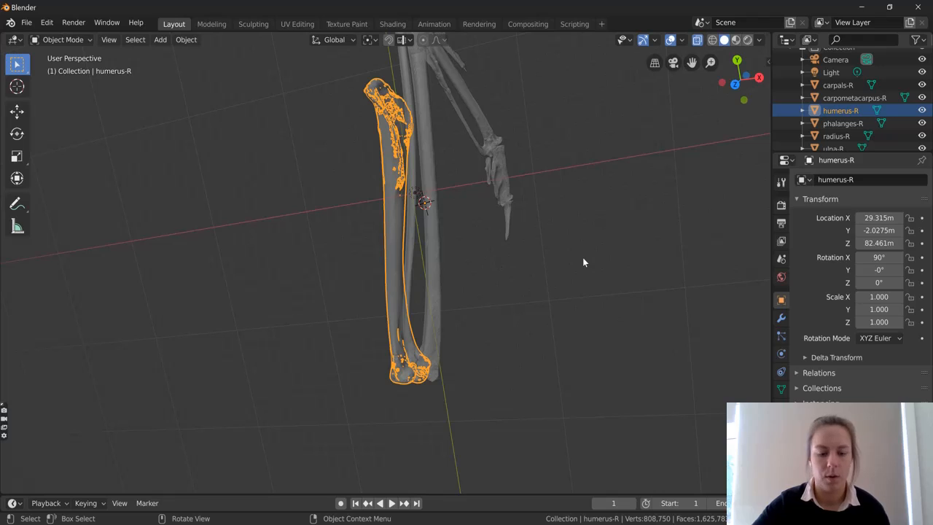
pyautogui.moveTo(583, 263); pyautogui.dragTo(327, 257, button='middle')
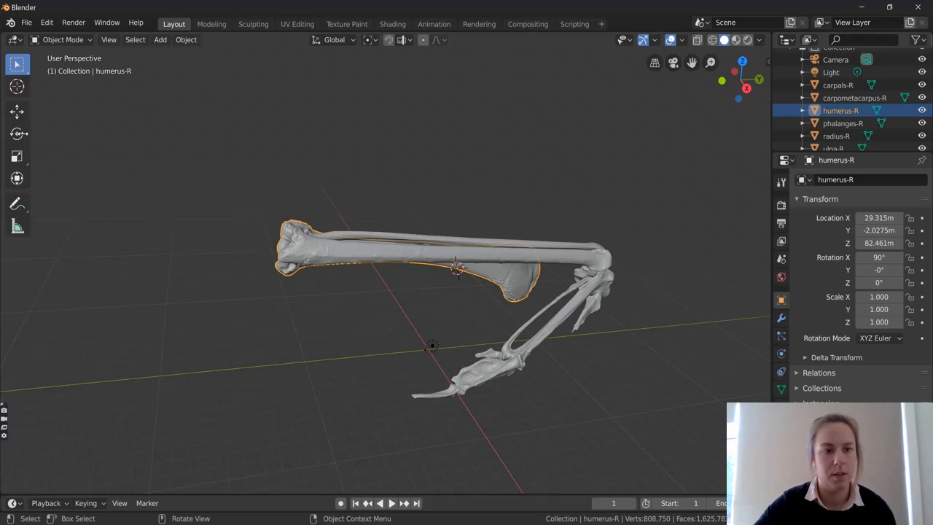
pyautogui.click(17, 134)
pyautogui.moveTo(306, 335); pyautogui.dragTo(339, 357, button='middle')
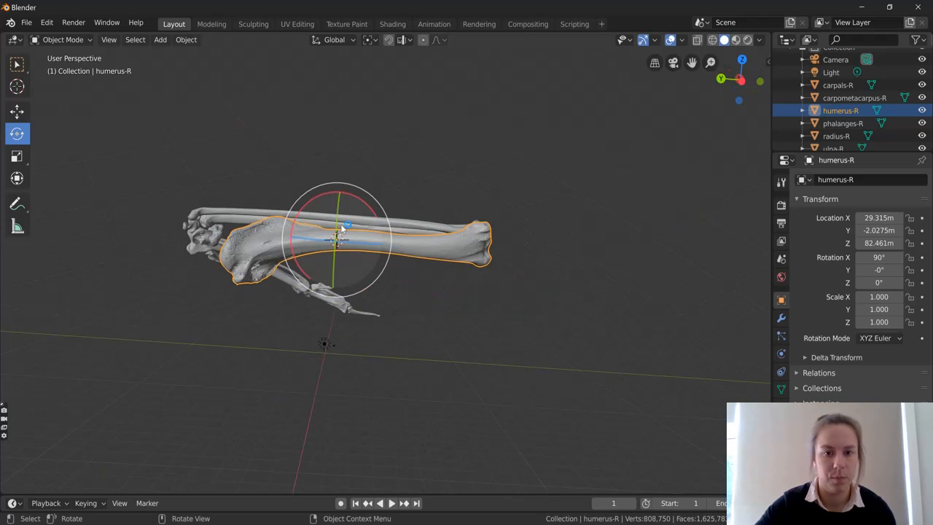
pyautogui.scroll(1, 310, 288)
pyautogui.scroll(1, 357, 222)
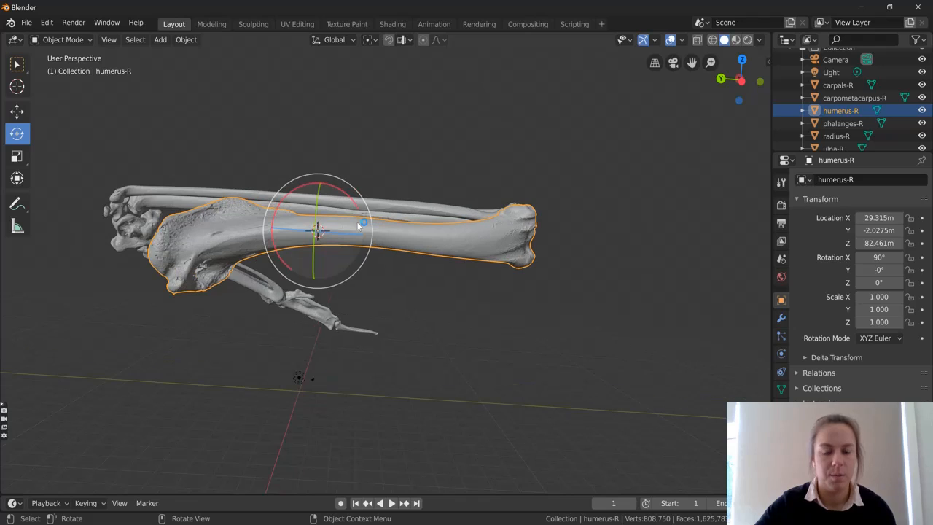
pyautogui.moveTo(357, 221); pyautogui.dragTo(466, 320, button='middle')
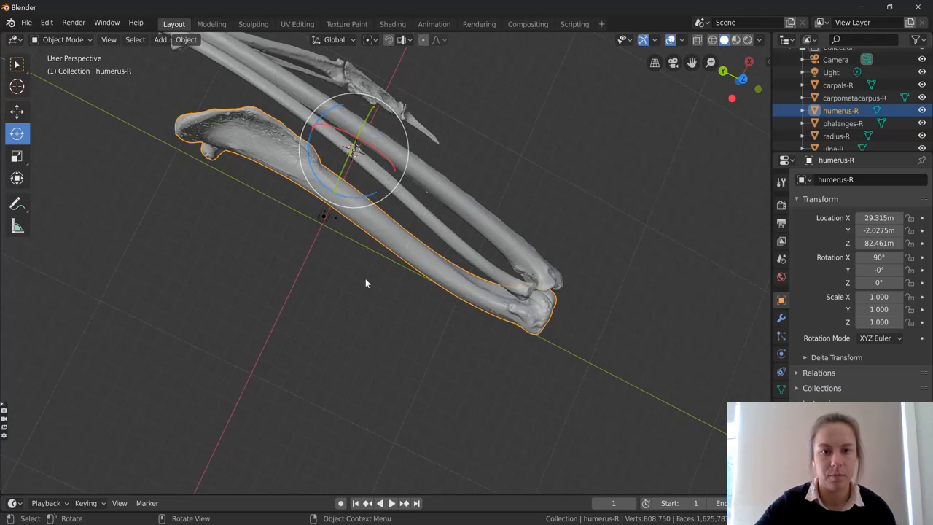
pyautogui.moveTo(365, 279); pyautogui.dragTo(369, 276, button='middle')
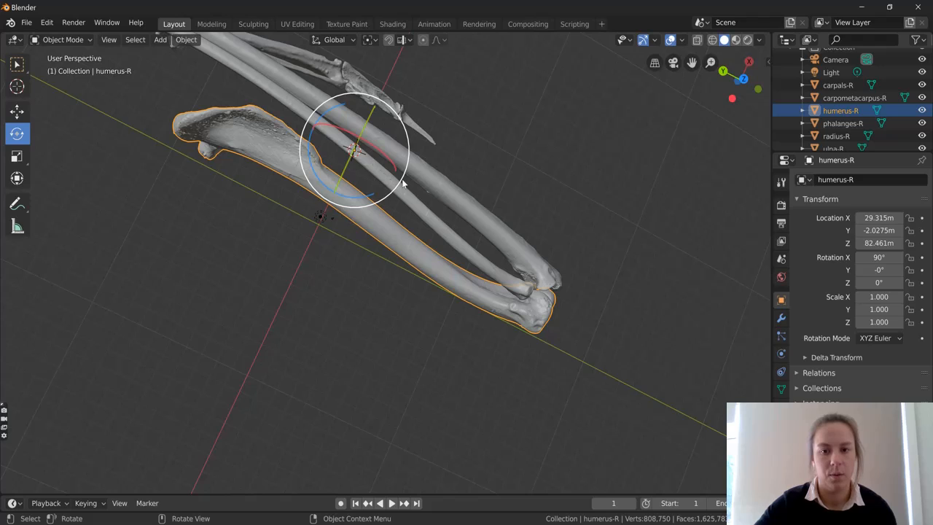
pyautogui.moveTo(403, 183); pyautogui.dragTo(654, 272)
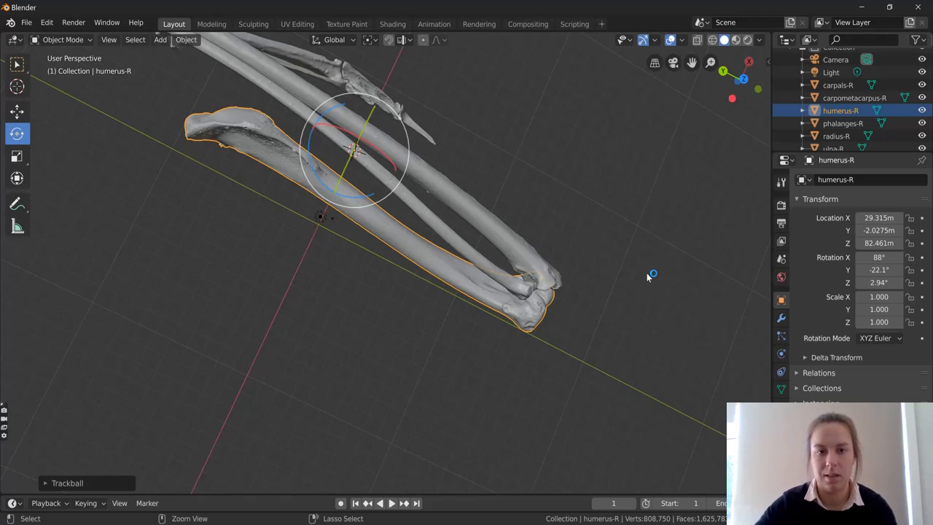
pyautogui.hotkey('ctrl', 'z')
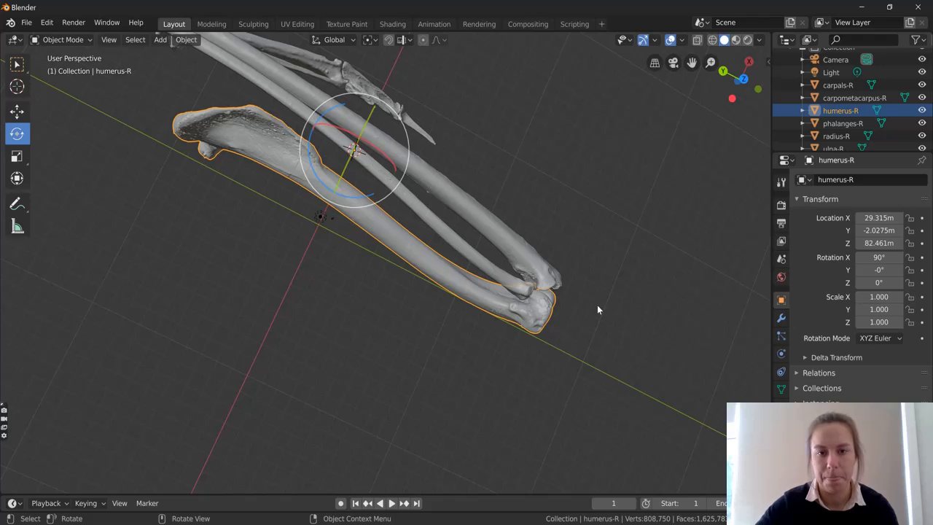
# Place the 3D cursor on the humerus's elbow end, where it meets the radius and ulna, adjusting it from two viewing angles
pyautogui.moveTo(597, 304)
pyautogui.mouseDown(button='middle')
pyautogui.moveTo(585, 271)
pyautogui.moveTo(600, 287)
pyautogui.mouseUp(button='middle')
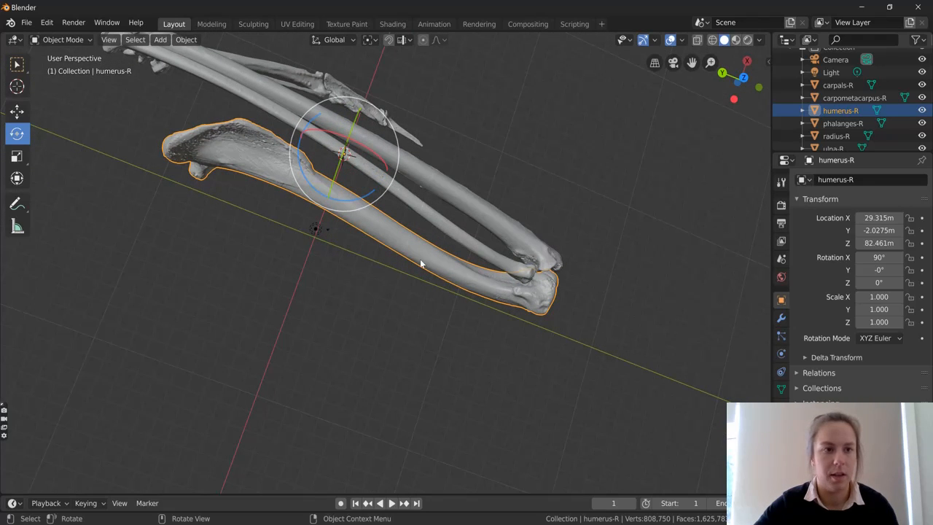
pyautogui.click(18, 87)
pyautogui.moveTo(381, 156); pyautogui.dragTo(536, 288)
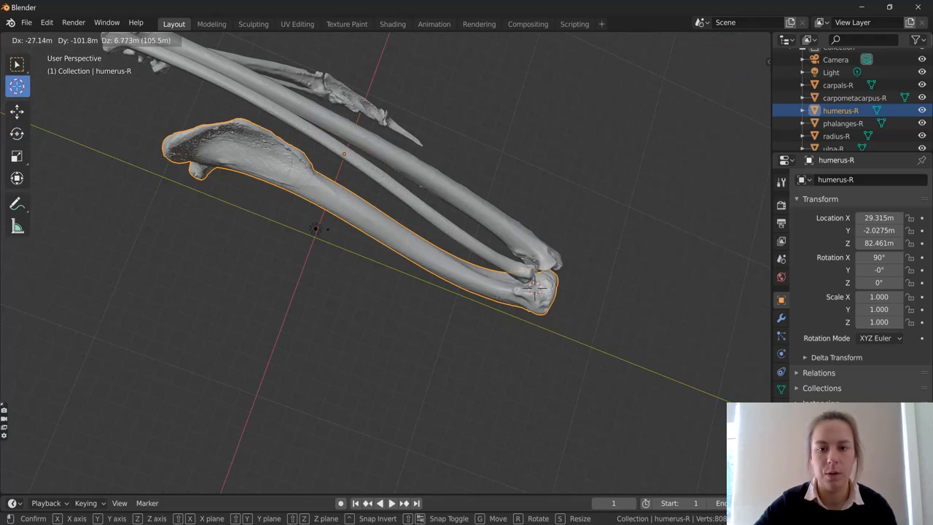
pyautogui.moveTo(533, 252); pyautogui.dragTo(233, 249, button='middle')
pyautogui.moveTo(525, 251); pyautogui.dragTo(466, 248, button='middle')
pyautogui.press('g')
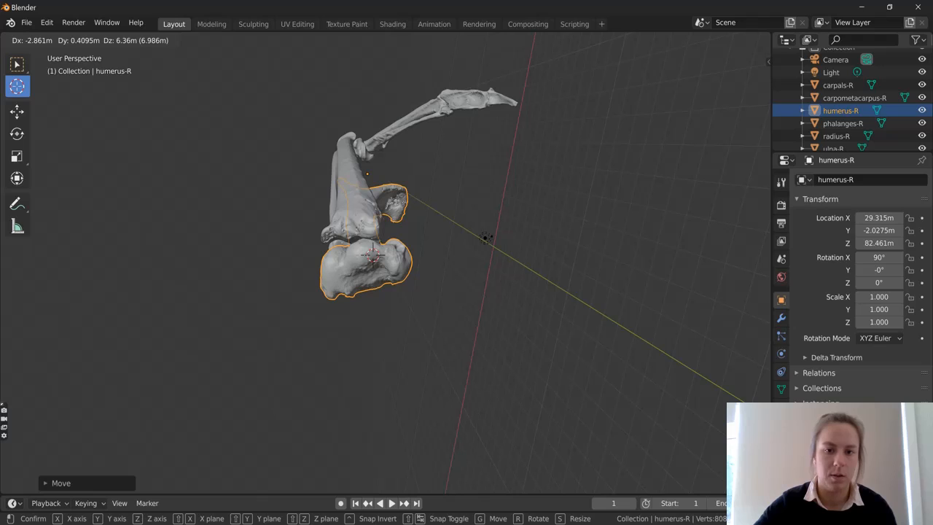
pyautogui.press('Return')
pyautogui.moveTo(408, 263); pyautogui.dragTo(466, 271, button='middle')
# Activate the Rotate tool and set the pivot point to 3D Cursor
pyautogui.click(17, 133)
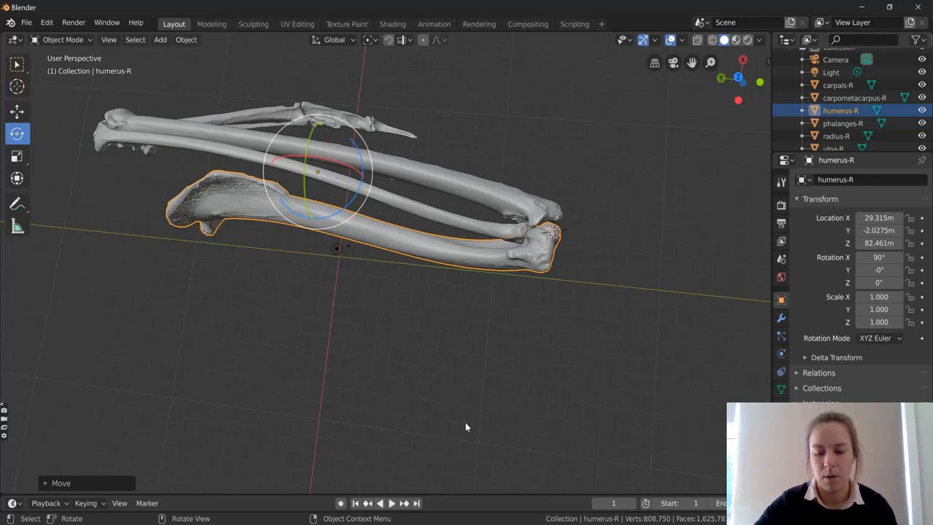
pyautogui.press('.')
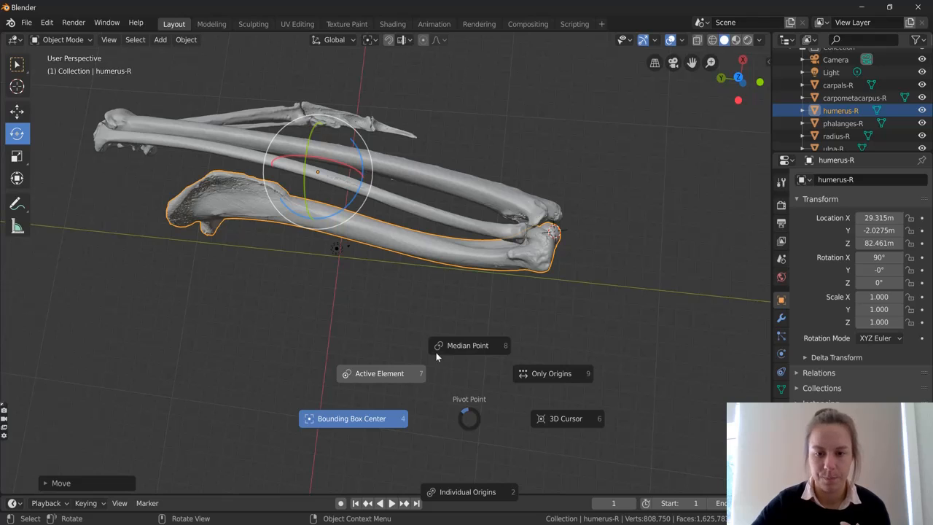
pyautogui.click(567, 420)
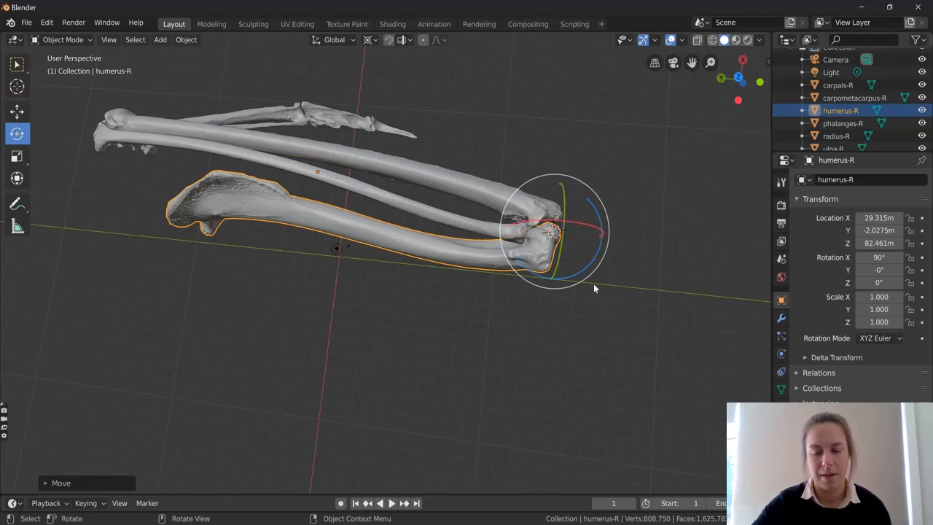
# Try a free trackball rotation of the humerus about the elbow and undo it
pyautogui.moveTo(641, 205); pyautogui.dragTo(509, 242, button='middle')
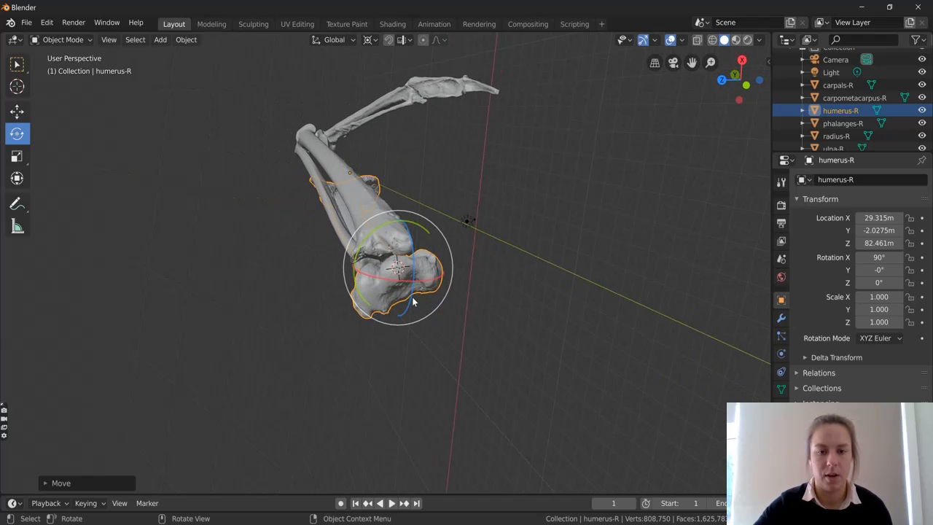
pyautogui.moveTo(413, 300); pyautogui.dragTo(415, 276)
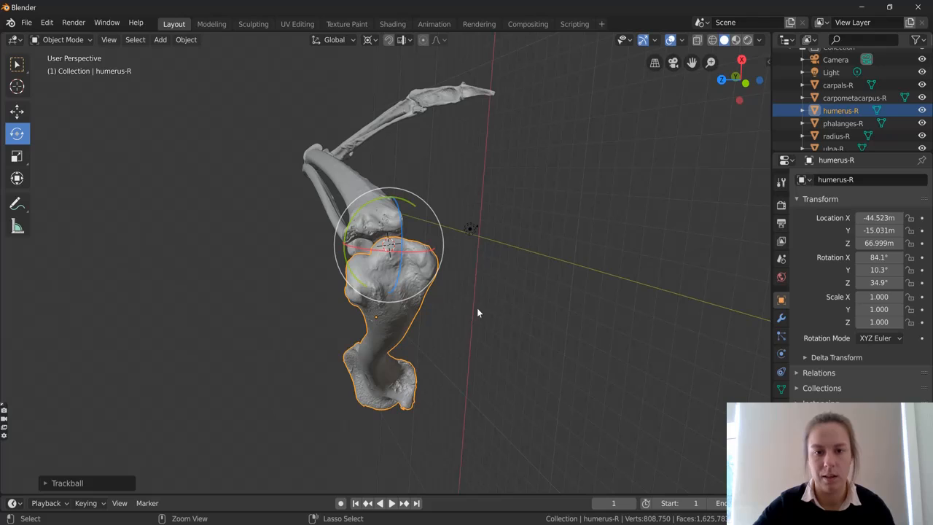
pyautogui.hotkey('ctrl', 'z')
# Swing the humerus away from the forearm about the elbow to a rotation of about X 93.6°, Y 10.5°, Z 47°
pyautogui.moveTo(436, 321); pyautogui.dragTo(512, 218, button='middle')
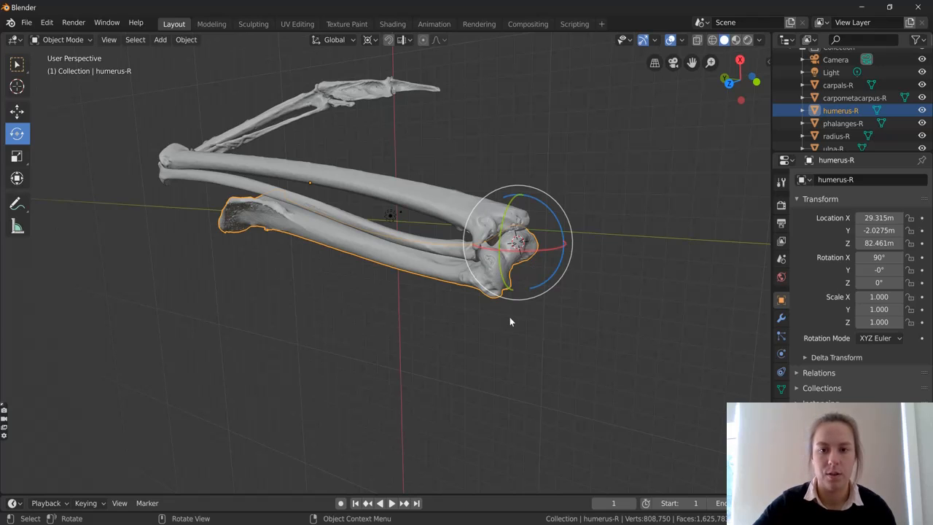
pyautogui.moveTo(510, 317); pyautogui.dragTo(512, 184, button='middle')
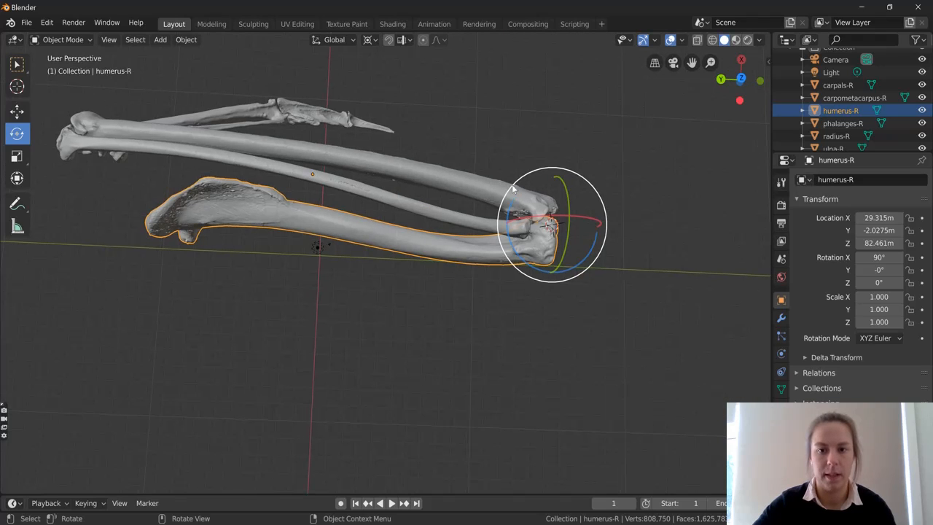
pyautogui.moveTo(512, 184); pyautogui.dragTo(490, 238)
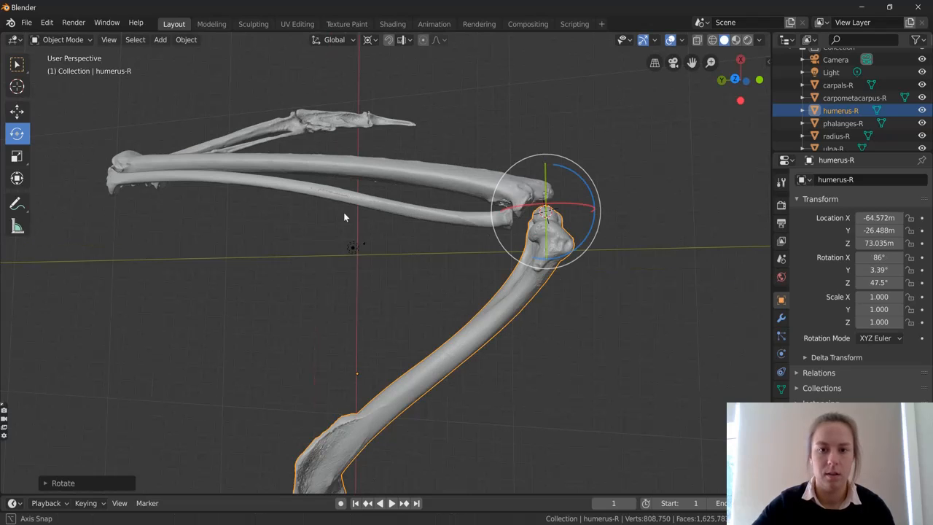
pyautogui.moveTo(344, 214); pyautogui.dragTo(450, 209, button='middle')
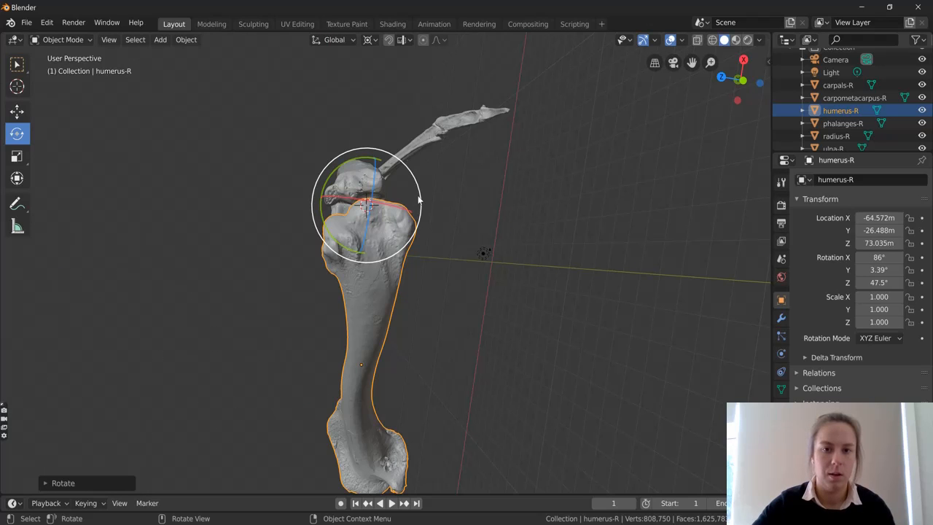
pyautogui.moveTo(419, 199); pyautogui.dragTo(420, 213)
# Rotate the humerus further open from several viewing angles to about X 113°, Y 43.8°, Z 84.8°
pyautogui.moveTo(420, 213); pyautogui.dragTo(342, 327, button='middle')
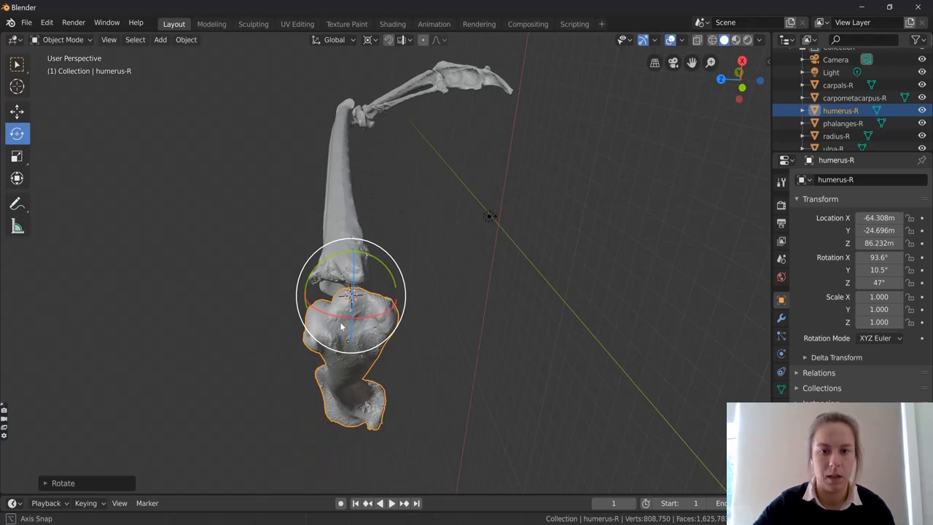
pyautogui.moveTo(399, 271); pyautogui.dragTo(345, 340)
pyautogui.moveTo(346, 340); pyautogui.dragTo(503, 232, button='middle')
pyautogui.moveTo(503, 232); pyautogui.dragTo(528, 249)
pyautogui.moveTo(528, 250); pyautogui.dragTo(395, 231, button='middle')
pyautogui.press('r')
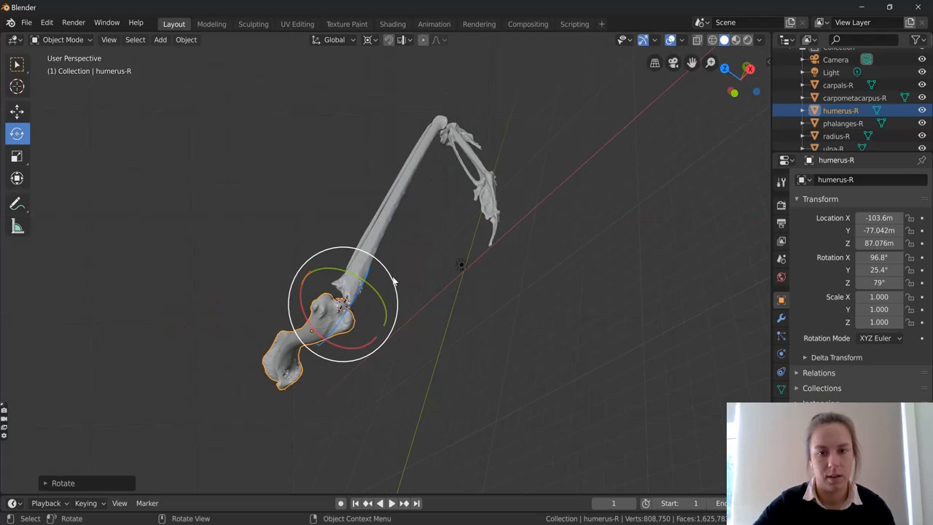
pyautogui.click(373, 235)
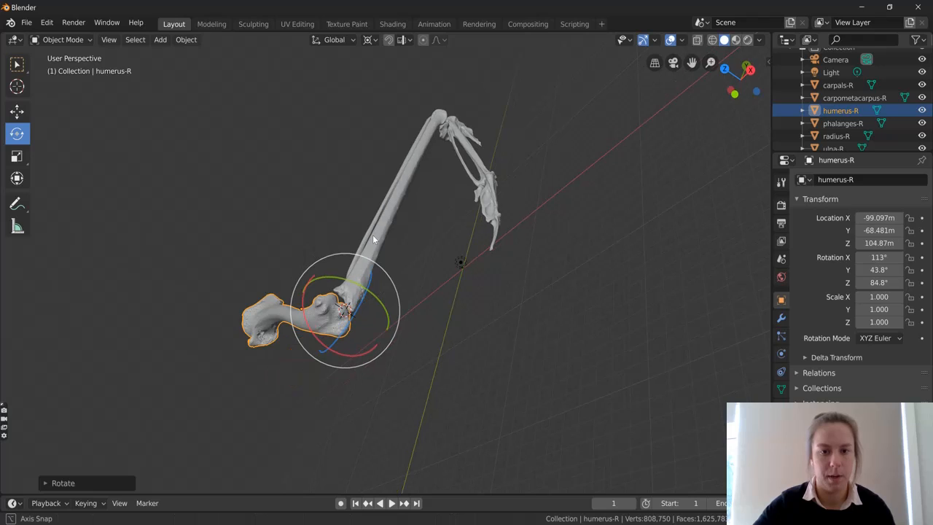
# Fine-tune the humerus's angle at the elbow to about X 115°, Y 42.9°, Z 92.9° and check the pose
pyautogui.moveTo(372, 235); pyautogui.dragTo(371, 312, button='middle')
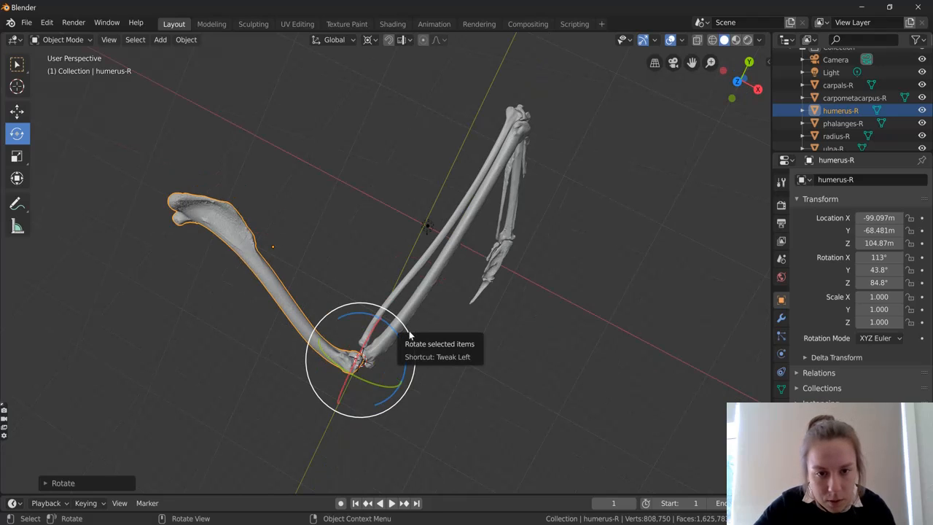
pyautogui.moveTo(410, 334); pyautogui.dragTo(452, 291)
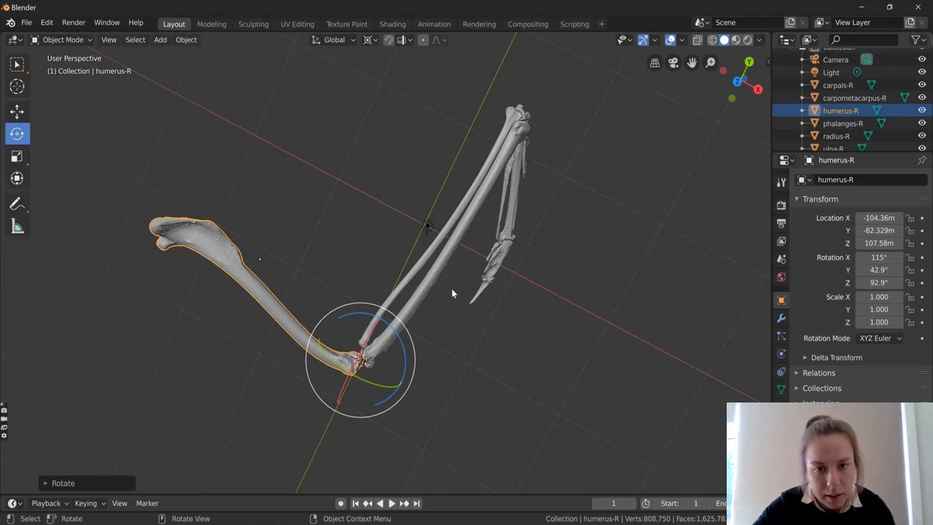
pyautogui.moveTo(451, 292); pyautogui.dragTo(509, 236, button='middle')
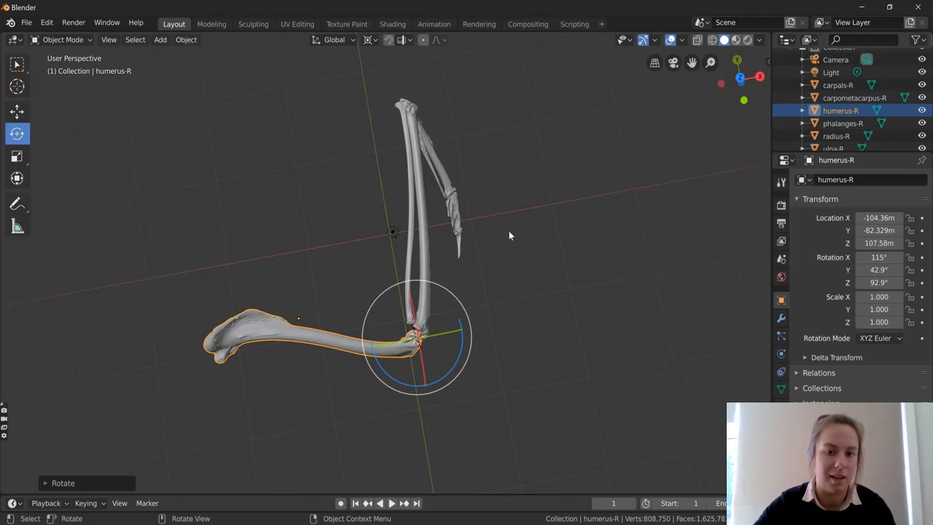
pyautogui.moveTo(508, 235); pyautogui.dragTo(272, 320, button='middle')
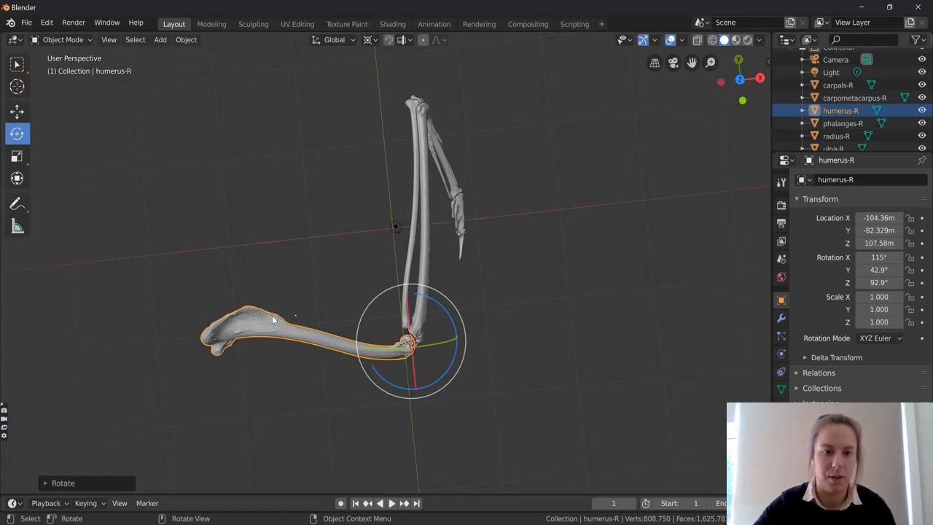
pyautogui.click(295, 334)
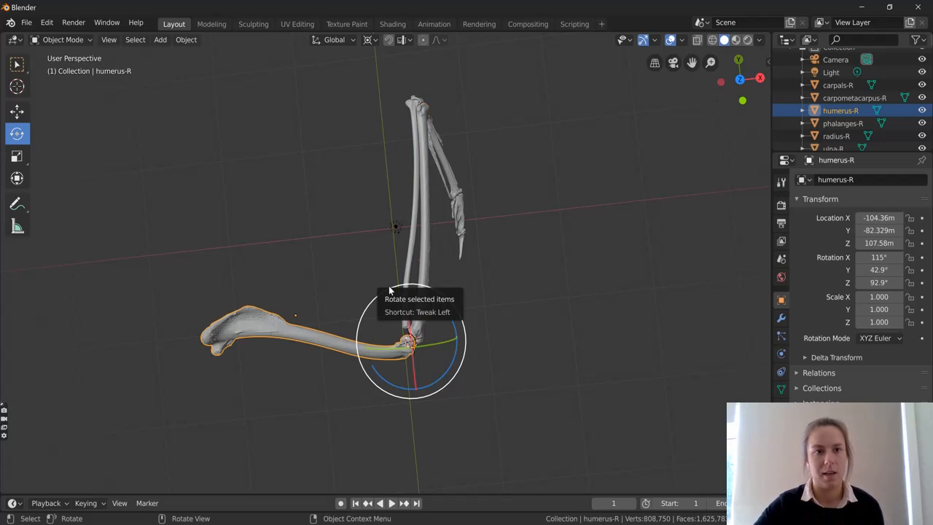
# Select the carpometacarpus and place the 3D cursor at its wrist joint, aligning it from two viewing angles
pyautogui.moveTo(432, 278); pyautogui.dragTo(525, 282, button='middle')
pyautogui.click(465, 212)
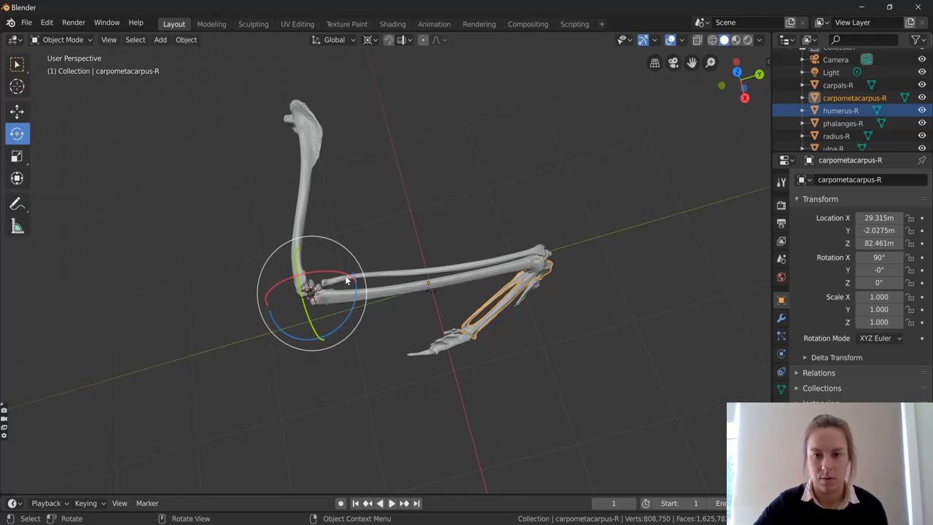
pyautogui.click(17, 87)
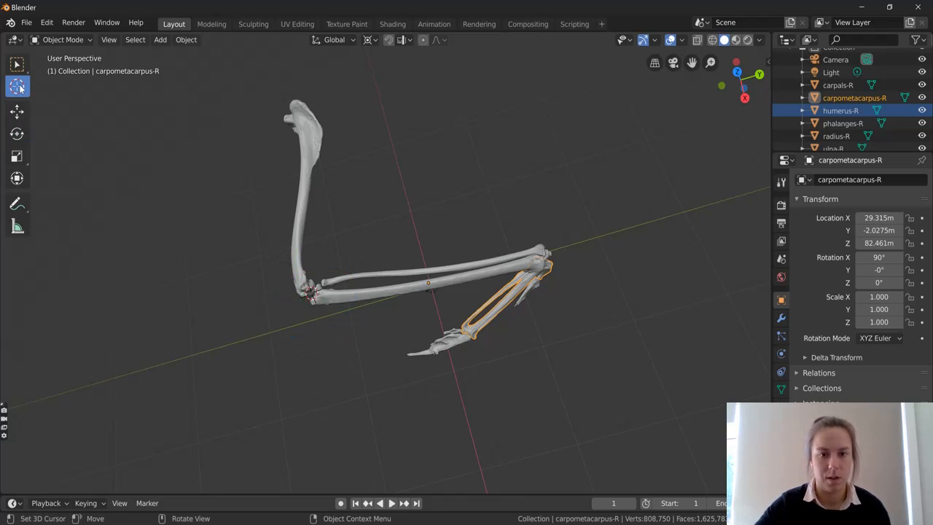
pyautogui.moveTo(312, 292); pyautogui.dragTo(527, 268)
pyautogui.moveTo(528, 268); pyautogui.dragTo(323, 292, button='middle')
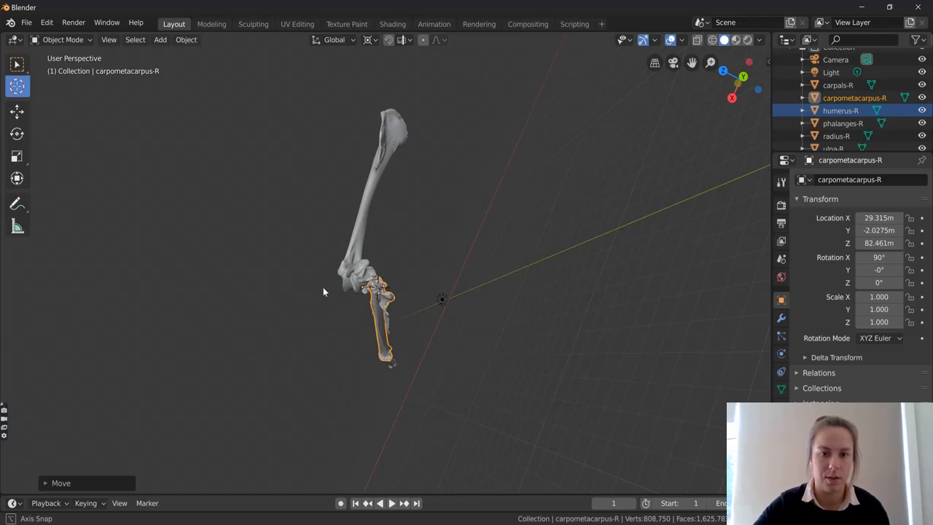
pyautogui.moveTo(323, 287); pyautogui.dragTo(325, 293)
pyautogui.moveTo(442, 299); pyautogui.dragTo(376, 298)
pyautogui.moveTo(376, 297); pyautogui.dragTo(538, 310, button='middle')
# Activate the Rotate tool for the carpometacarpus and switch the pivot point to Bounding Box Center and back to 3D Cursor
pyautogui.hotkey('shift', 'space')
pyautogui.press('r')
pyautogui.press('.')
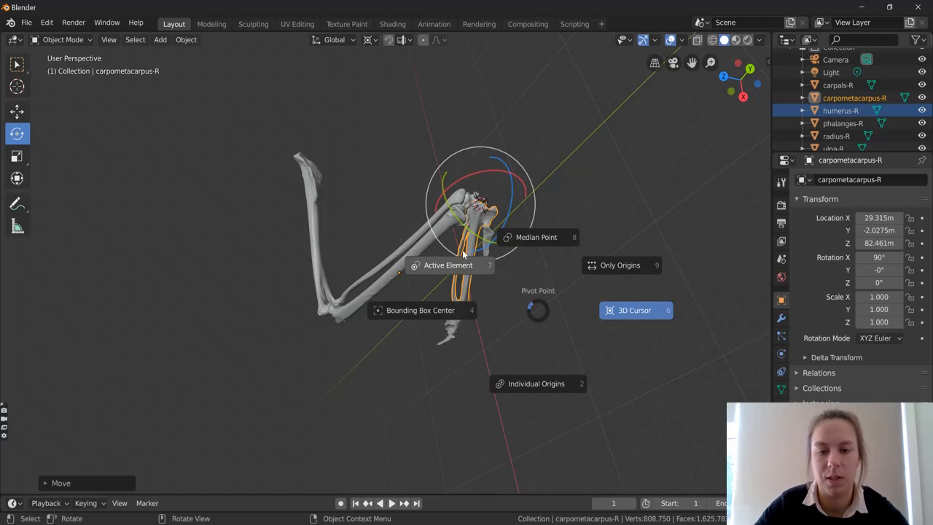
pyautogui.click(496, 299)
pyautogui.press('.')
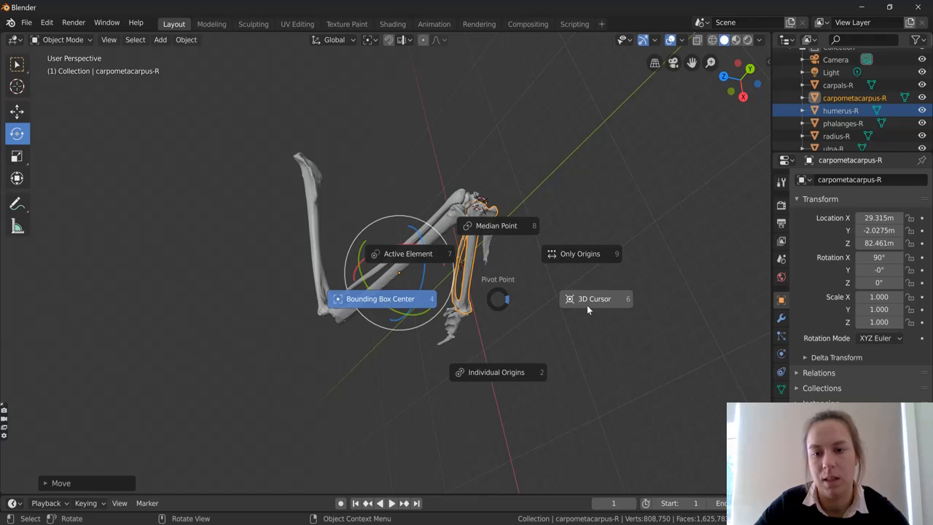
pyautogui.click(596, 298)
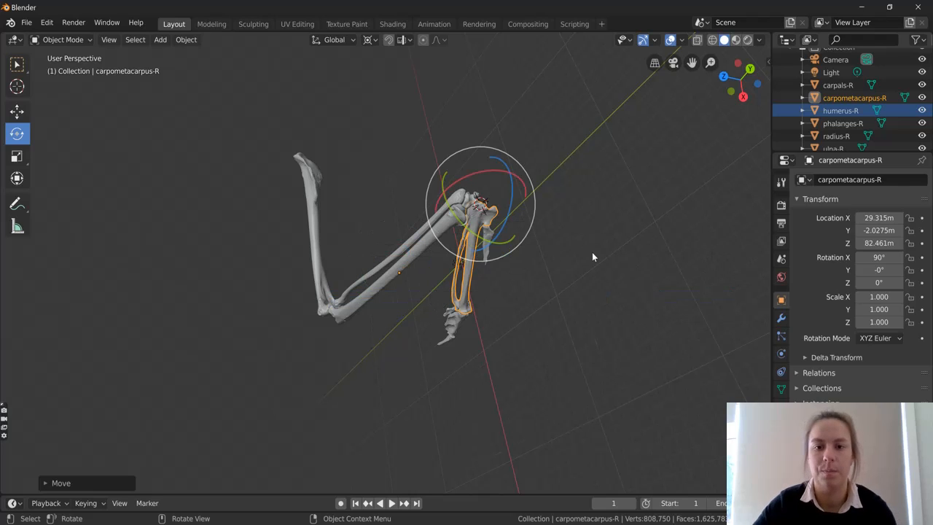
pyautogui.moveTo(573, 245); pyautogui.dragTo(469, 398, button='middle')
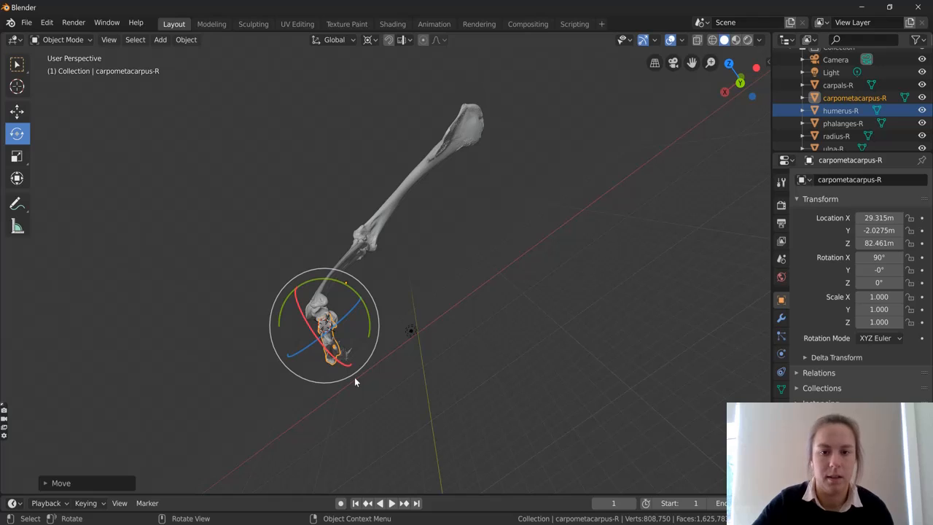
pyautogui.moveTo(354, 377); pyautogui.dragTo(549, 251, button='middle')
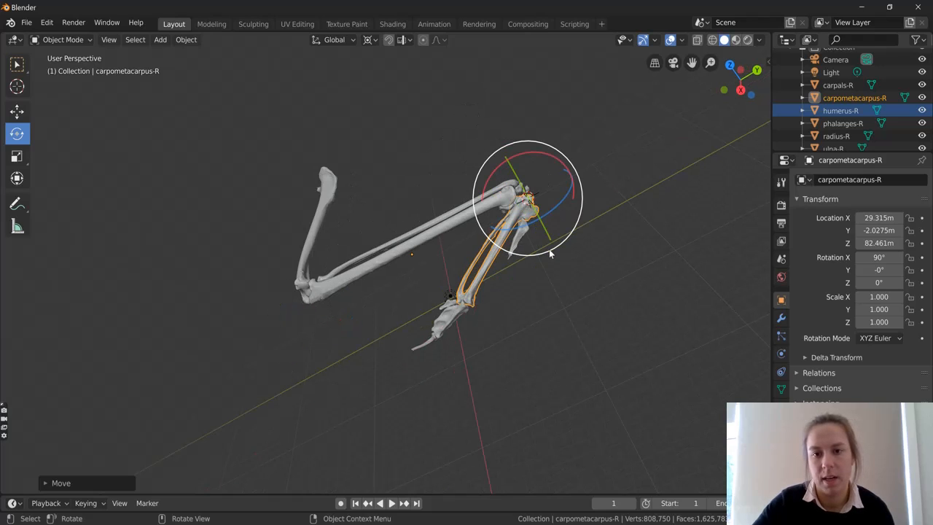
pyautogui.moveTo(549, 249); pyautogui.dragTo(558, 313)
pyautogui.moveTo(558, 312); pyautogui.dragTo(512, 321, button='middle')
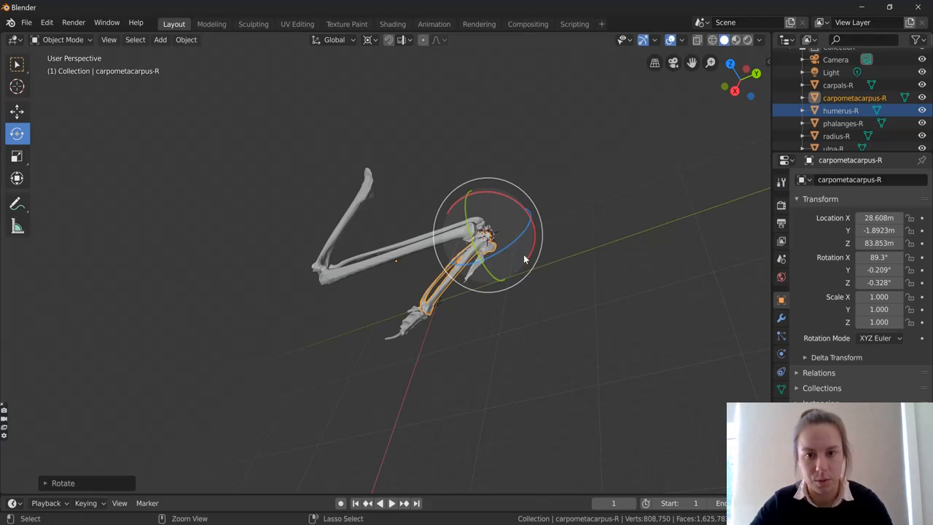
pyautogui.hotkey('ctrl', 'z')
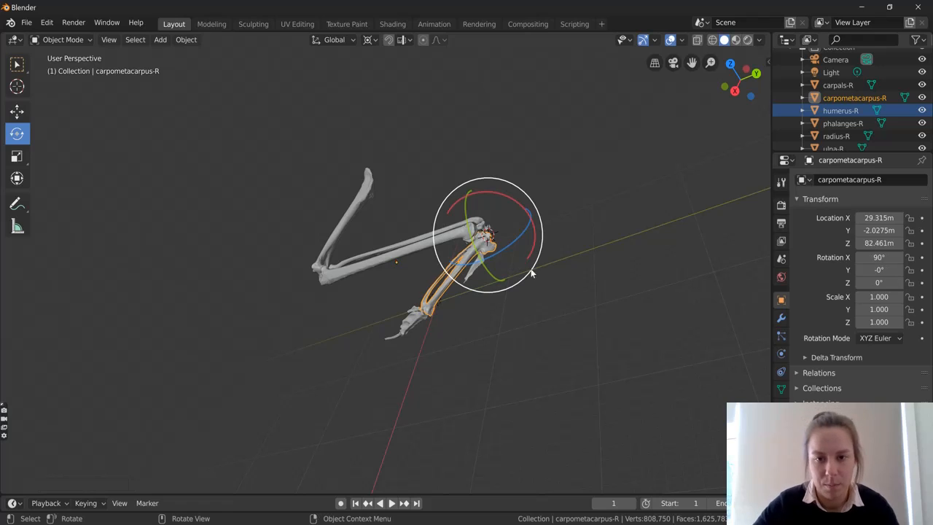
# Select the carpometacarpus together with the phalanges so both hand objects can be transformed as one
pyautogui.moveTo(552, 305); pyautogui.dragTo(496, 326, button='middle')
pyautogui.scroll(1, 494, 326)
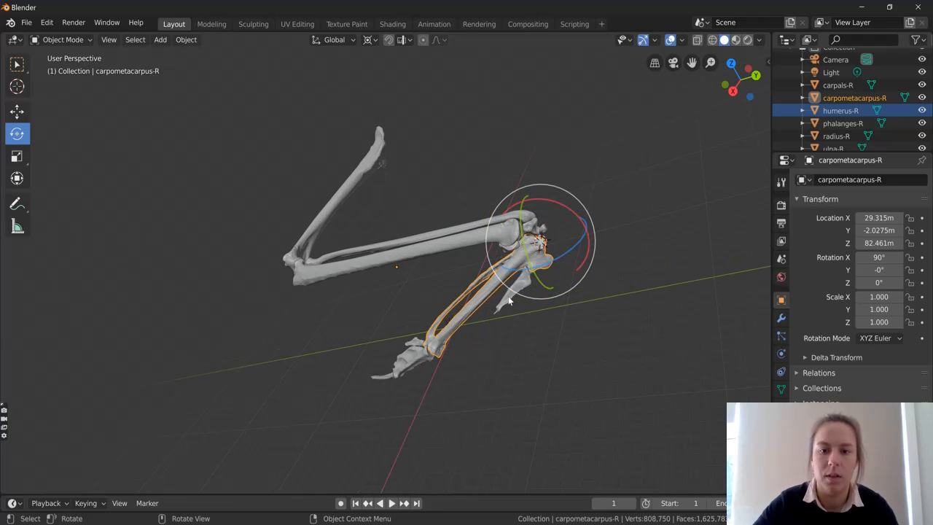
pyautogui.click(432, 336)
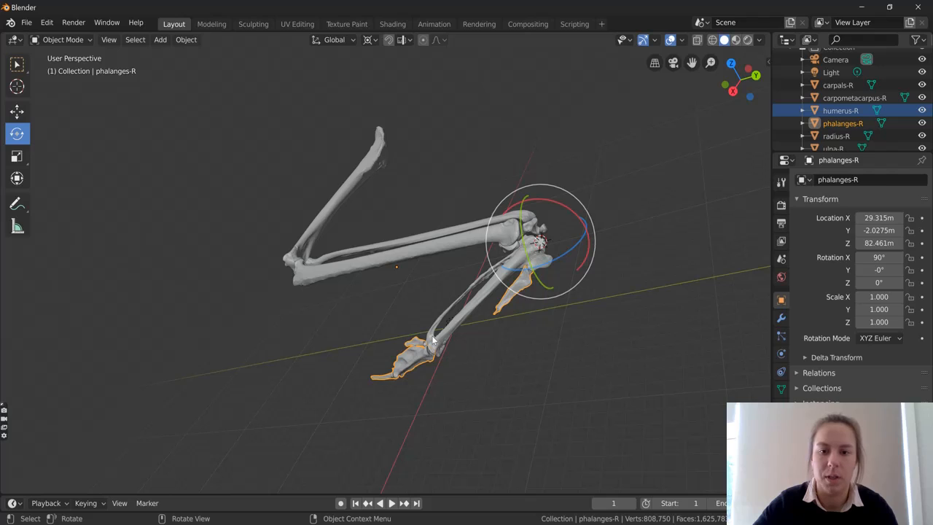
pyautogui.click(491, 287)
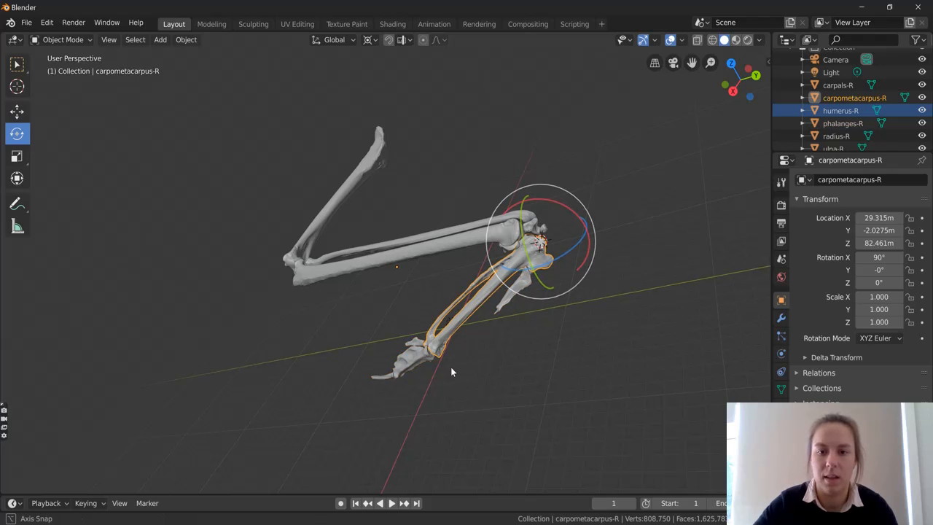
pyautogui.moveTo(451, 366); pyautogui.dragTo(529, 360, button='middle')
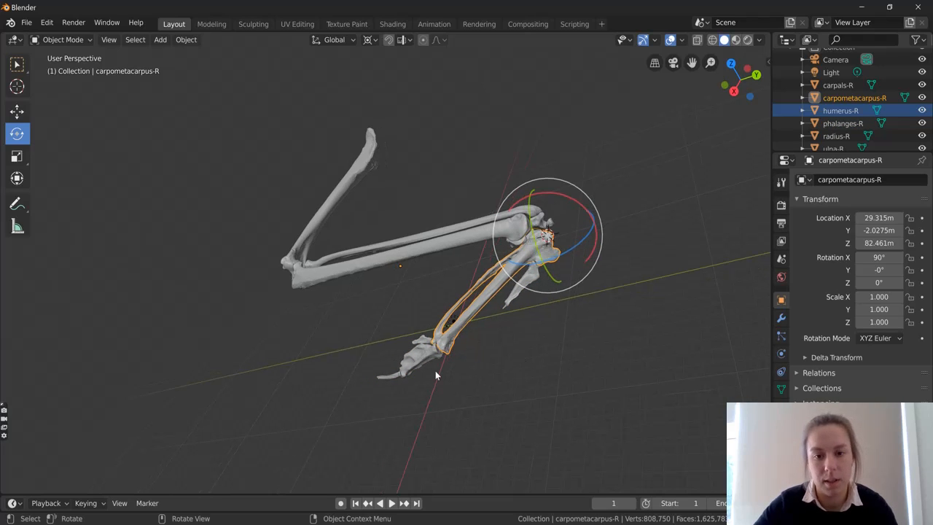
pyautogui.keyDown('shift'); pyautogui.click(427, 353); pyautogui.keyUp('shift')
pyautogui.moveTo(434, 342); pyautogui.dragTo(381, 364, button='middle')
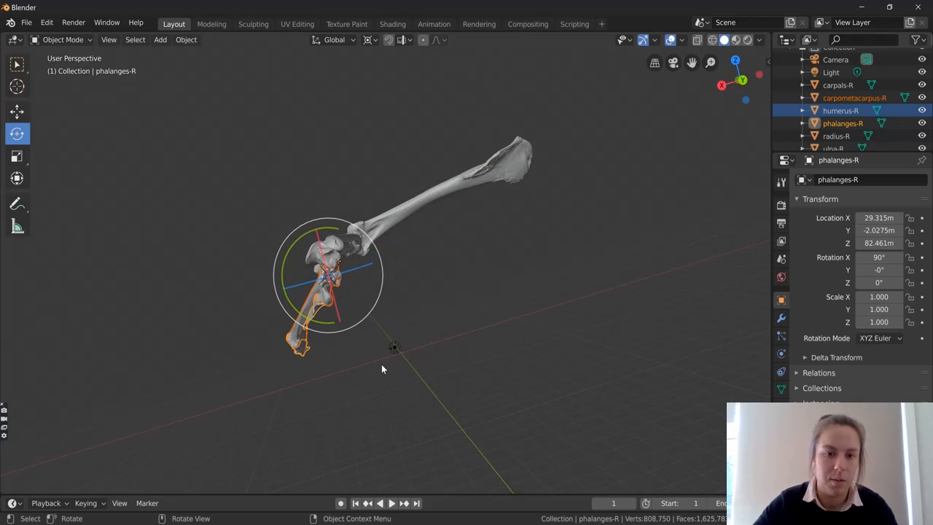
# Rotate the carpometacarpus and phalanges outward about the wrist from several viewing angles to about X 125°, Y -21.9°, Z 69.4°
pyautogui.moveTo(318, 341); pyautogui.dragTo(547, 247, button='middle')
pyautogui.moveTo(547, 247); pyautogui.dragTo(537, 292)
pyautogui.moveTo(538, 291); pyautogui.dragTo(349, 316, button='middle')
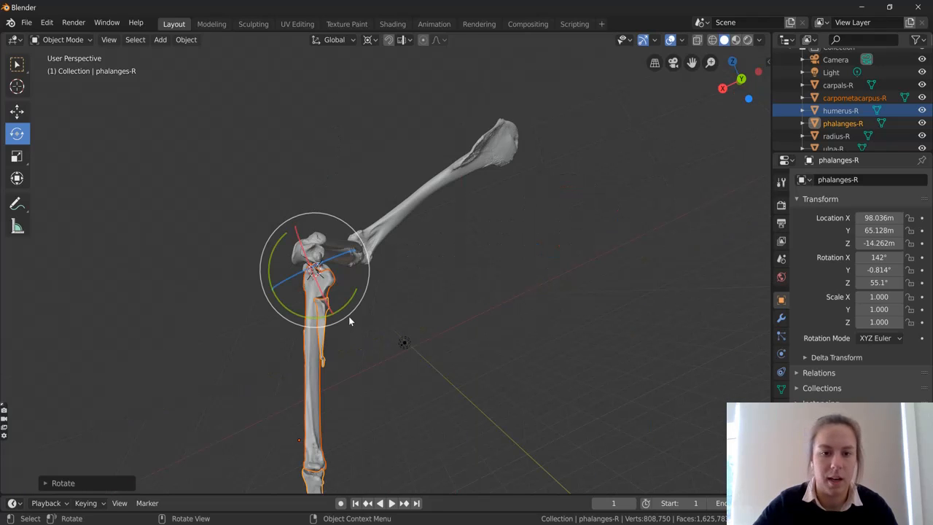
pyautogui.moveTo(352, 316); pyautogui.dragTo(331, 324)
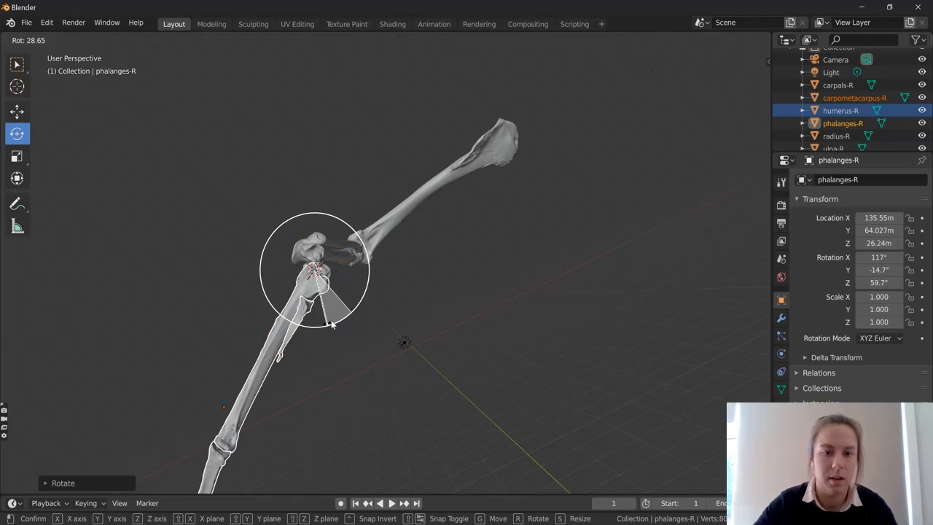
pyautogui.click(332, 325)
pyautogui.moveTo(332, 324); pyautogui.dragTo(519, 361, button='middle')
pyautogui.moveTo(626, 301); pyautogui.dragTo(369, 337, button='middle')
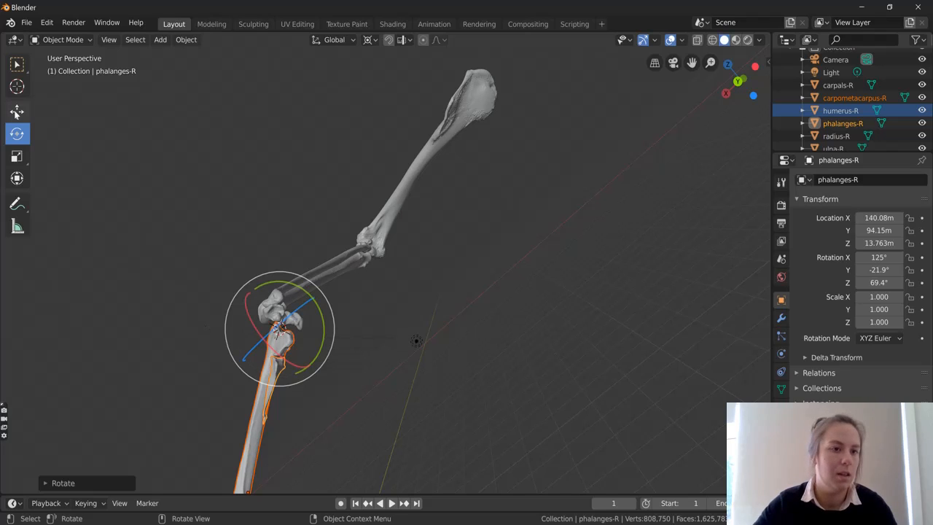
# Move the carpometacarpus and phalanges closer to the wrist joint, to about X 147.86 m, Y 94.15 m, Z 27.82 m
pyautogui.click(16, 113)
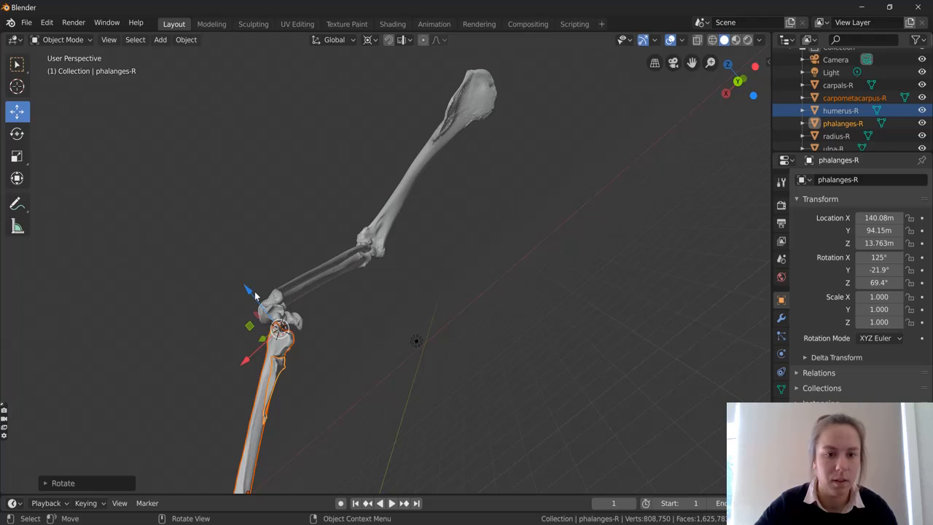
pyautogui.moveTo(254, 292); pyautogui.dragTo(244, 279)
pyautogui.moveTo(249, 325); pyautogui.dragTo(294, 415)
pyautogui.moveTo(294, 415); pyautogui.dragTo(443, 431, button='middle')
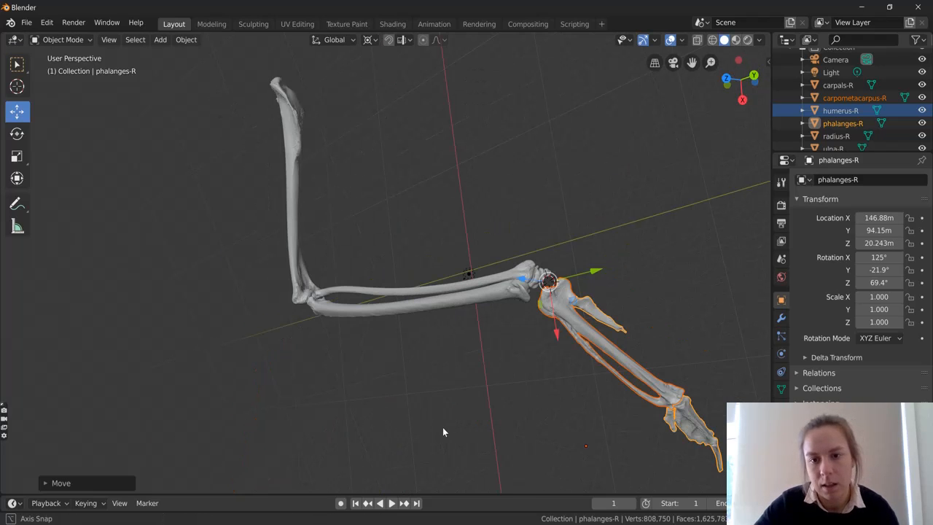
pyautogui.moveTo(551, 306); pyautogui.dragTo(561, 309)
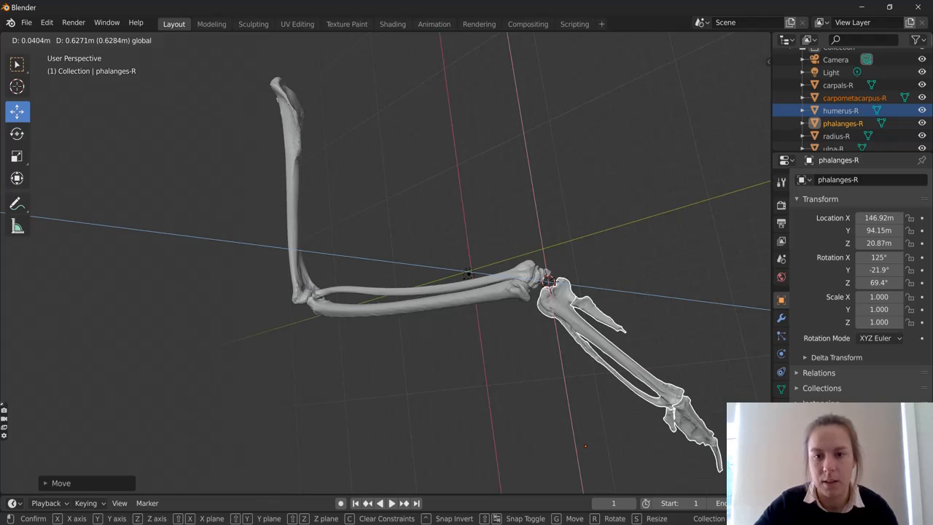
pyautogui.moveTo(585, 446); pyautogui.dragTo(581, 448)
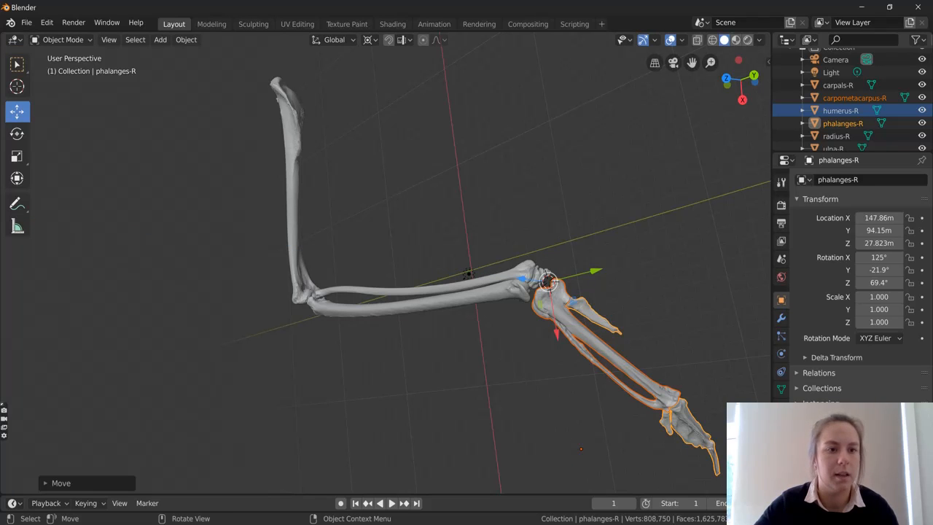
# Rotate the carpometacarpus and phalanges slightly further about the Z axis to about 77.3° and check the wing pose
pyautogui.click(17, 134)
pyautogui.moveTo(408, 292); pyautogui.dragTo(493, 281, button='middle')
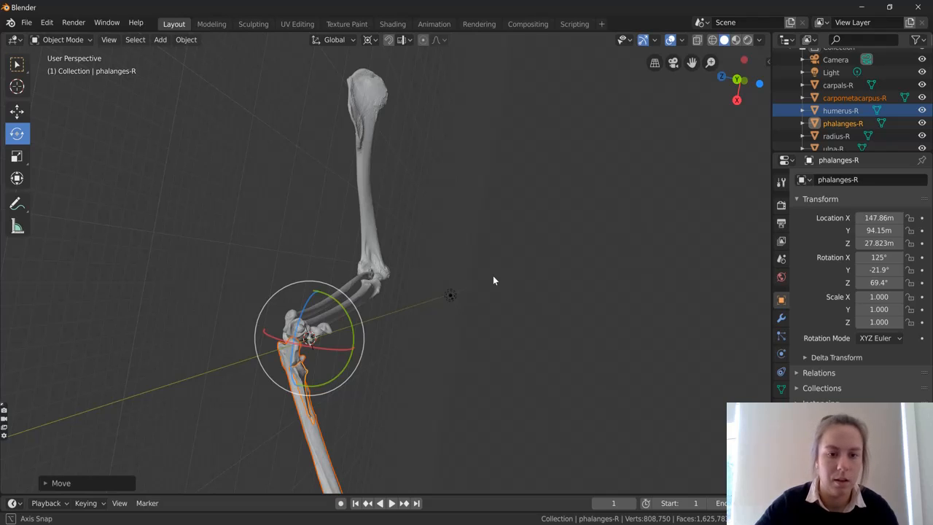
pyautogui.moveTo(310, 357); pyautogui.dragTo(297, 370, button='middle')
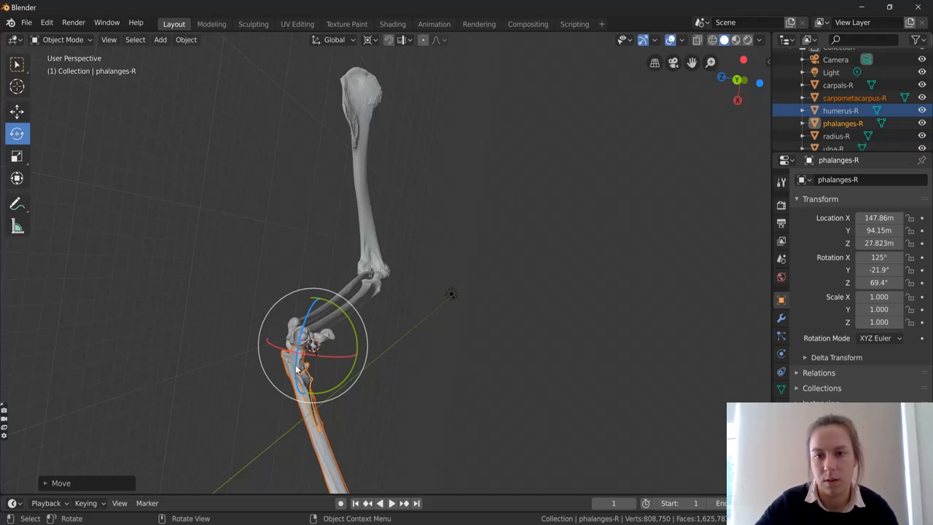
pyautogui.moveTo(297, 370); pyautogui.dragTo(288, 365)
pyautogui.moveTo(288, 364); pyautogui.dragTo(524, 367, button='middle')
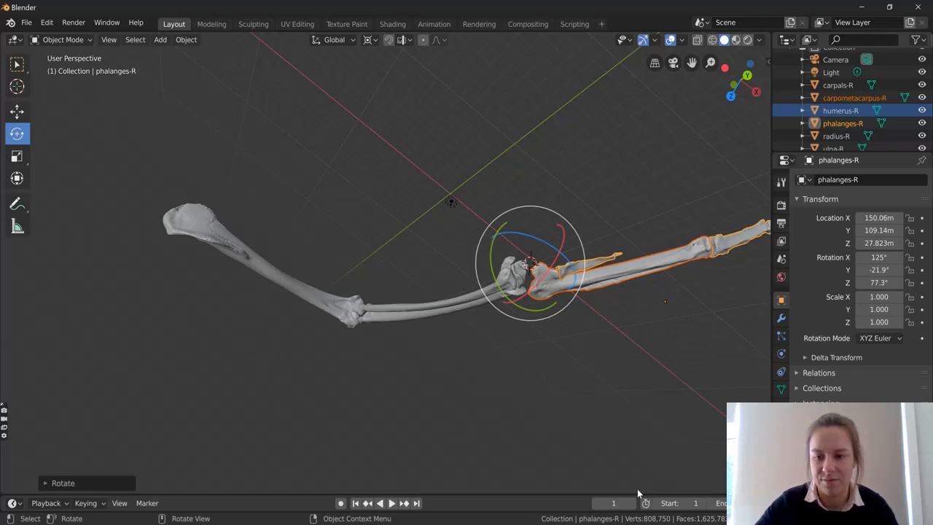
pyautogui.click(724, 522)
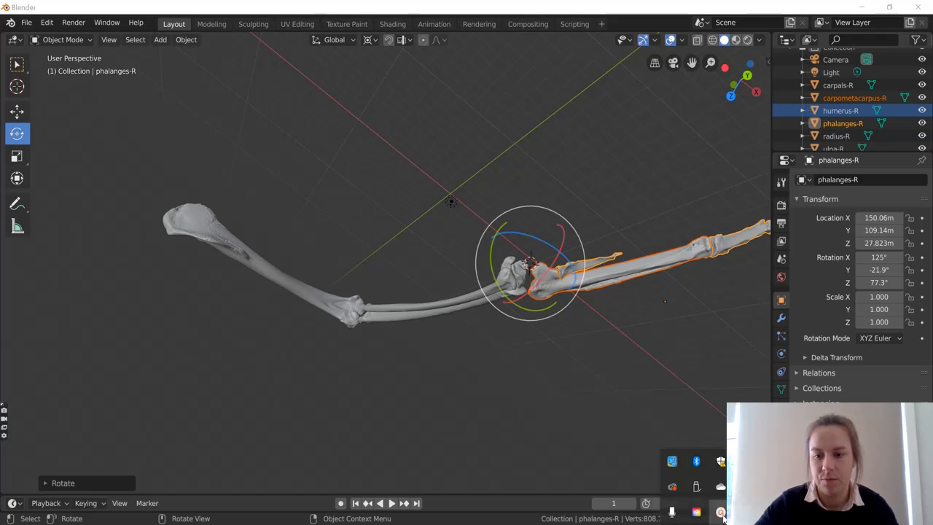
pyautogui.click(722, 514)
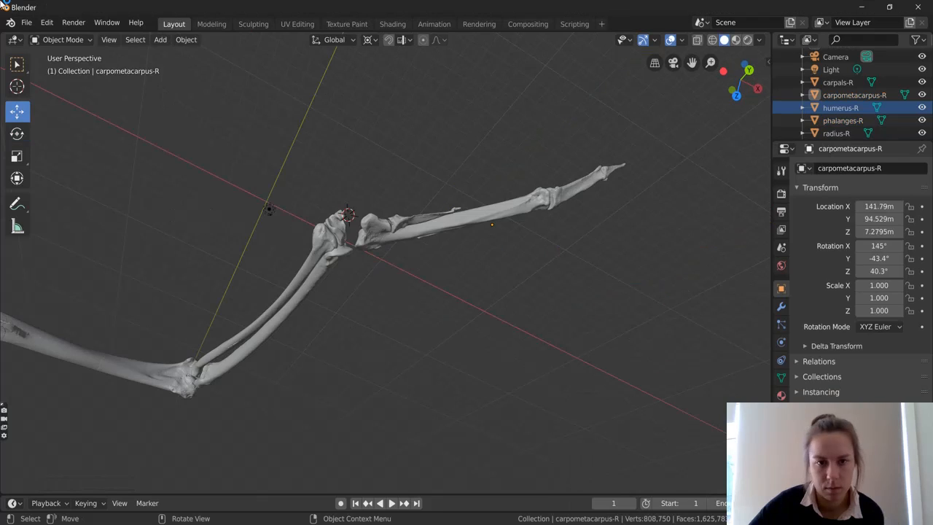
# Select the carpals at the wrist, inspect how they sit against the neighbouring bones, and enter Edit Mode on them
pyautogui.moveTo(479, 180); pyautogui.dragTo(478, 358, button='middle')
pyautogui.scroll(3, 396, 317)
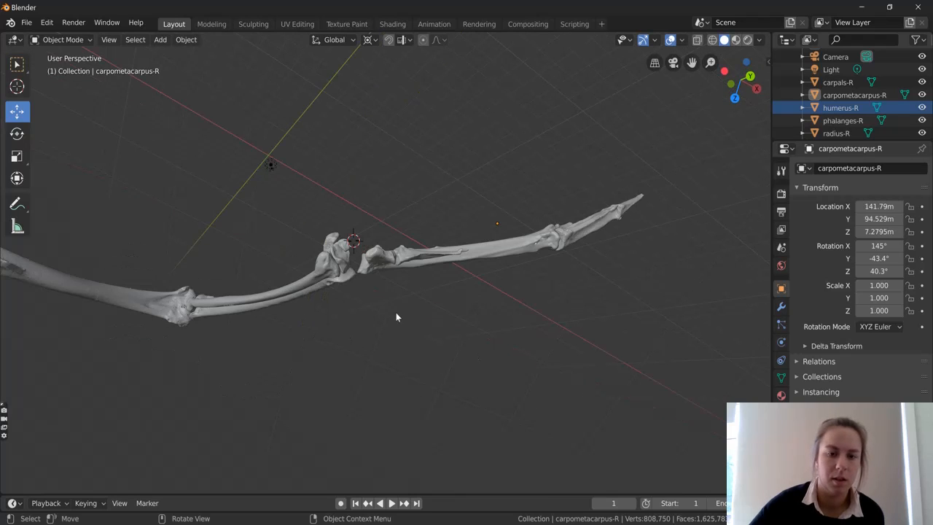
pyautogui.moveTo(396, 313); pyautogui.dragTo(347, 283, button='middle')
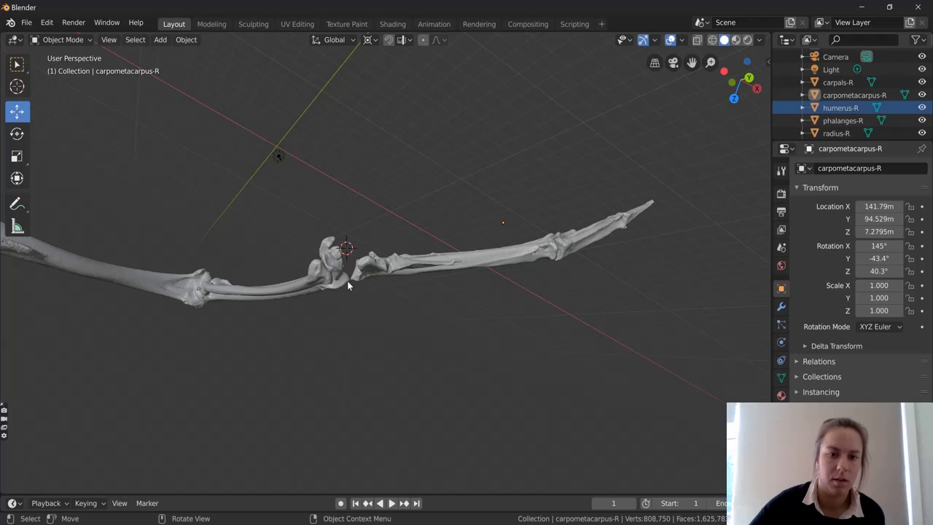
pyautogui.click(347, 283)
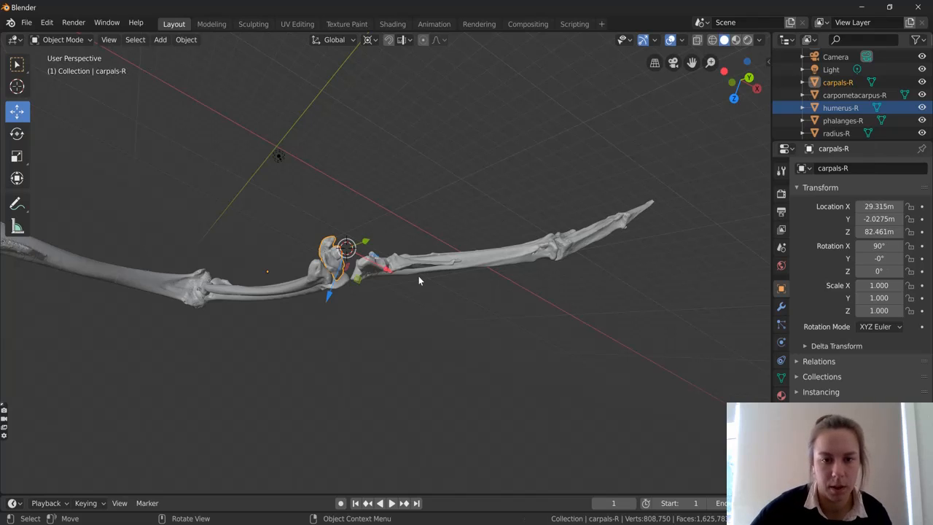
pyautogui.moveTo(407, 251); pyautogui.dragTo(171, 152, button='middle')
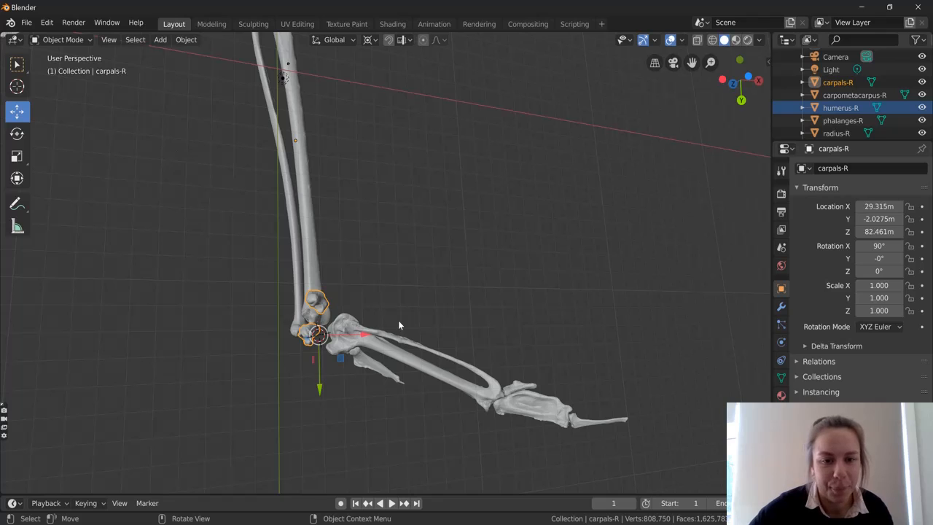
pyautogui.moveTo(399, 325); pyautogui.dragTo(316, 310, button='middle')
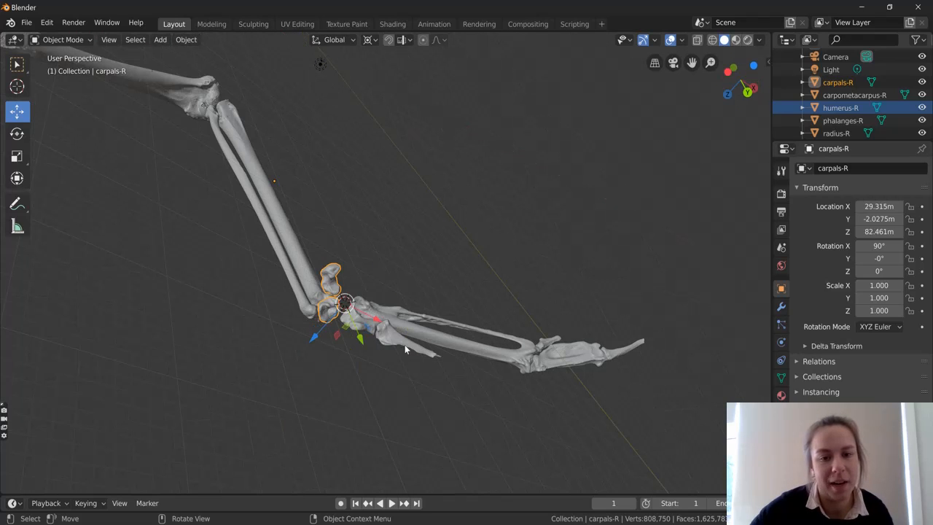
pyautogui.moveTo(405, 345); pyautogui.dragTo(371, 374, button='middle')
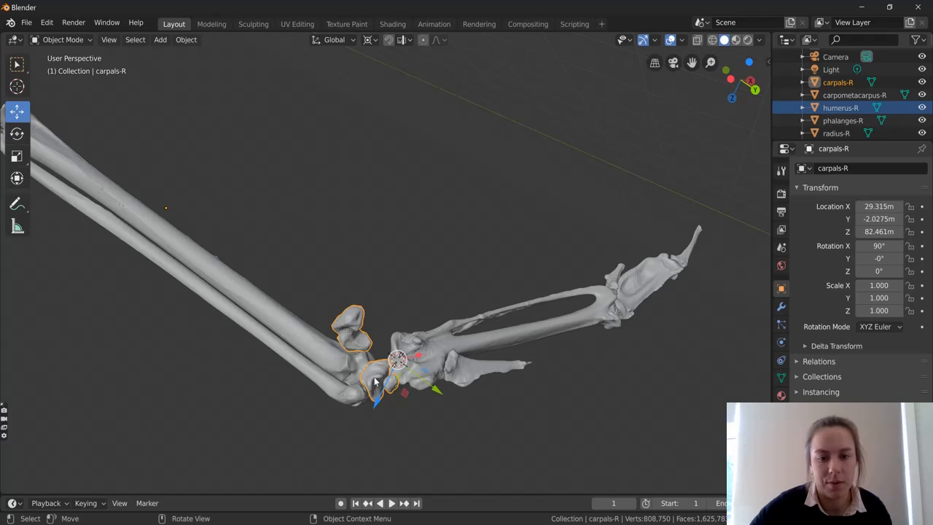
pyautogui.click(48, 41)
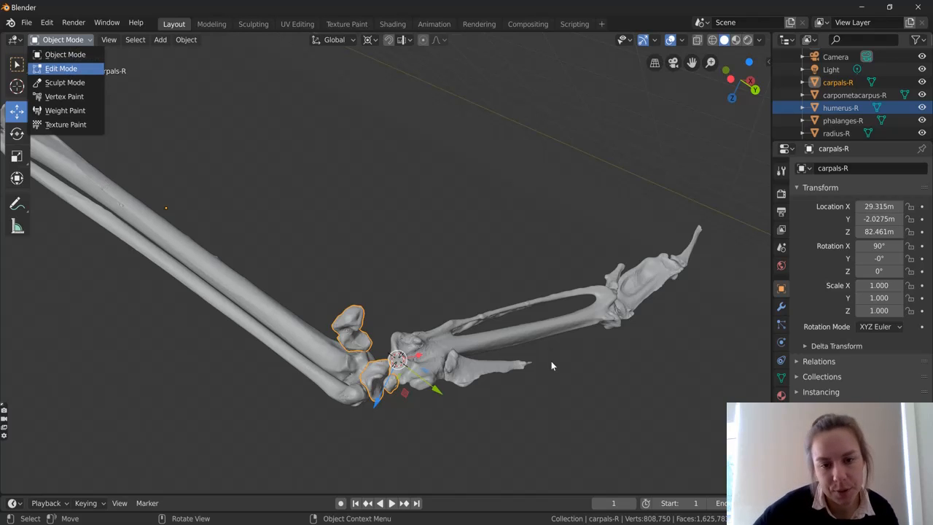
pyautogui.press('Return')
# Deselect the entire carpals mesh and turn on X-Ray display
pyautogui.moveTo(325, 277); pyautogui.dragTo(372, 347, button='middle')
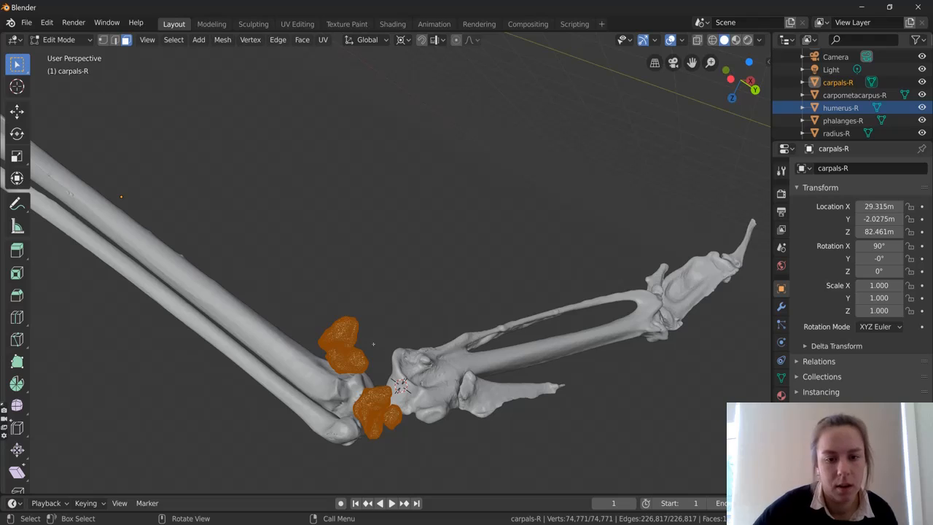
pyautogui.scroll(2, 377, 242)
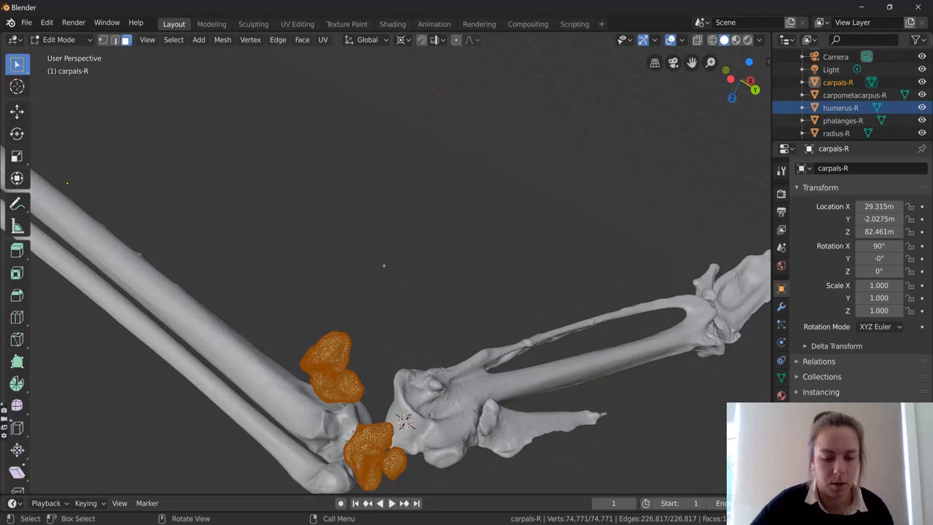
pyautogui.hotkey('alt', 'a')
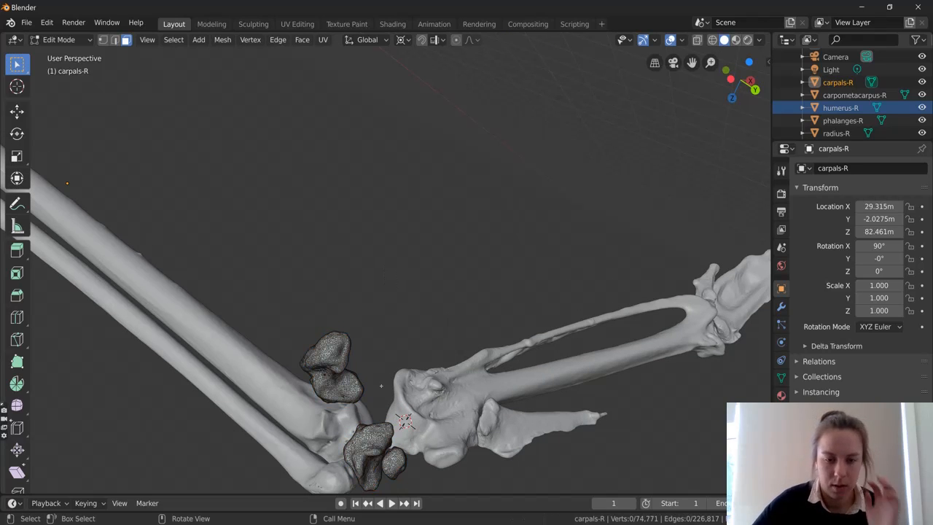
pyautogui.moveTo(381, 386); pyautogui.dragTo(383, 365, button='middle')
pyautogui.hotkey('alt', 'z')
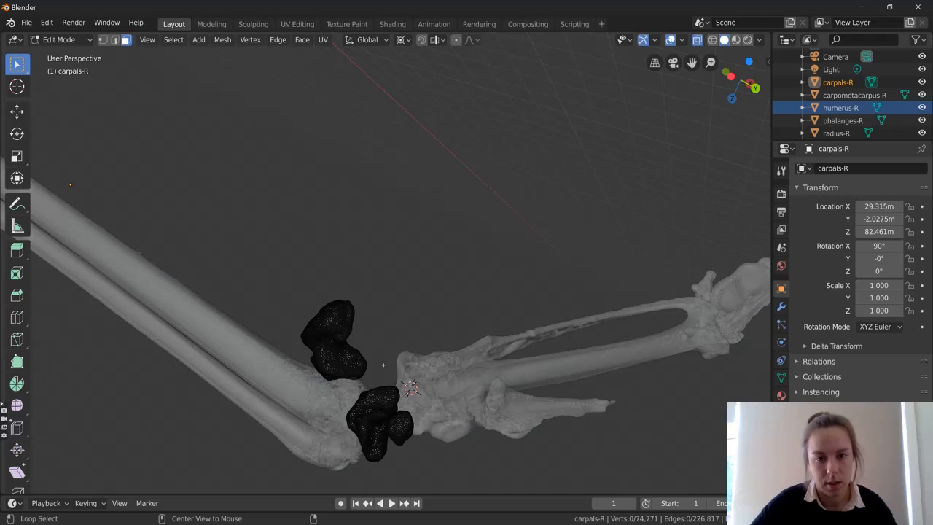
# Select all faces of the carpal piece above the wrist joint and separate the selection into its own object
pyautogui.moveTo(401, 365); pyautogui.dragTo(446, 334, button='middle')
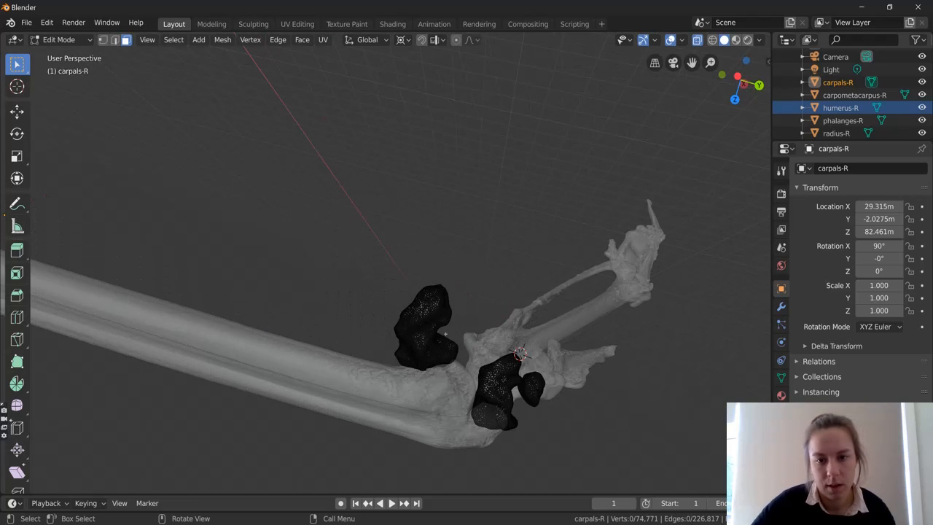
pyautogui.moveTo(481, 257); pyautogui.dragTo(343, 360)
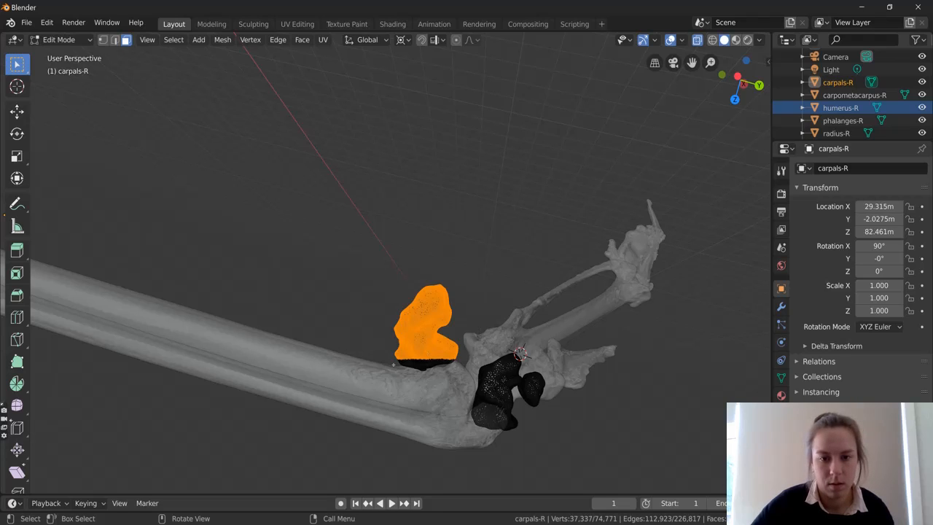
pyautogui.moveTo(387, 336); pyautogui.dragTo(435, 369)
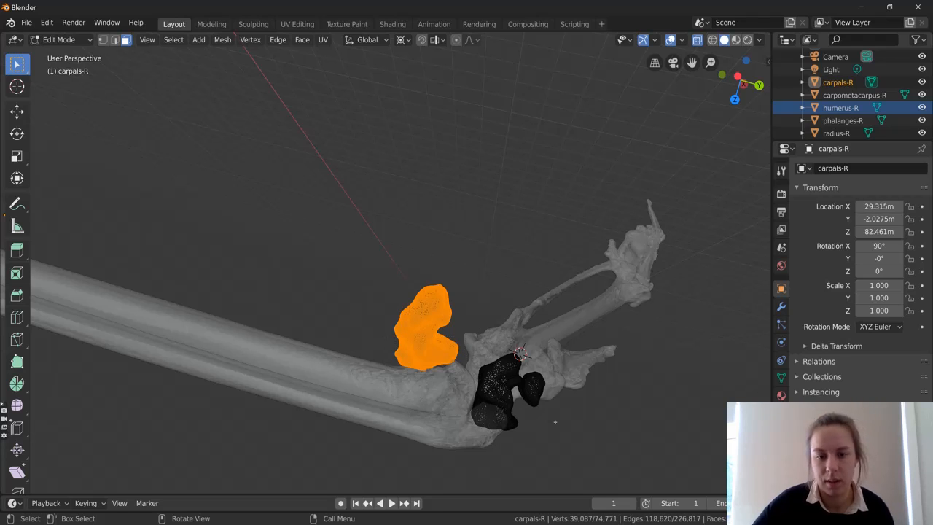
pyautogui.moveTo(437, 370); pyautogui.dragTo(343, 240, button='middle')
pyautogui.rightClick(297, 340)
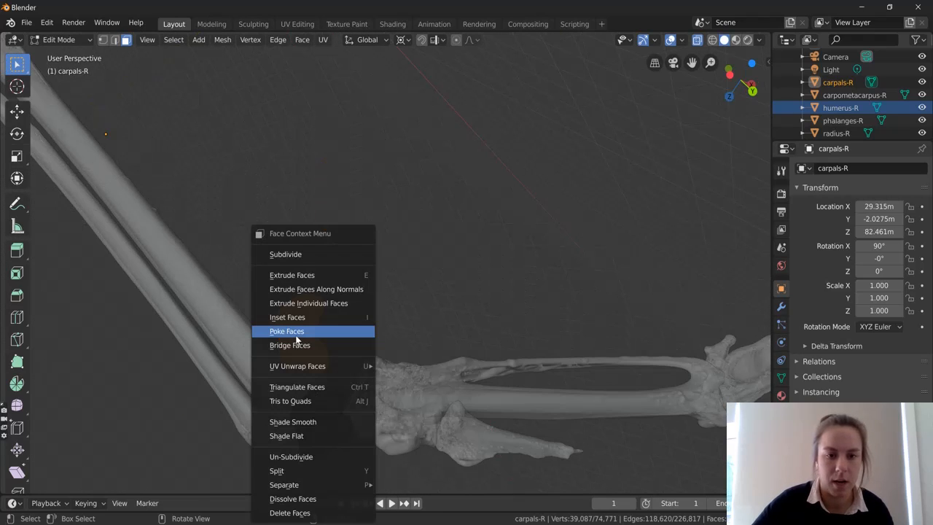
pyautogui.moveTo(321, 485)
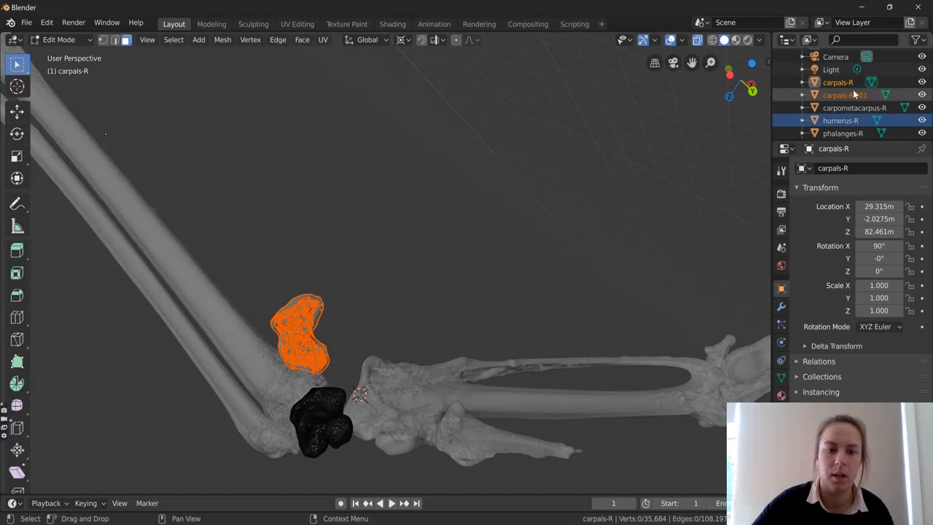
# Return to Object Mode, select only the newly separated carpal, and turn off X-Ray display
pyautogui.moveTo(379, 218); pyautogui.dragTo(312, 317, button='middle')
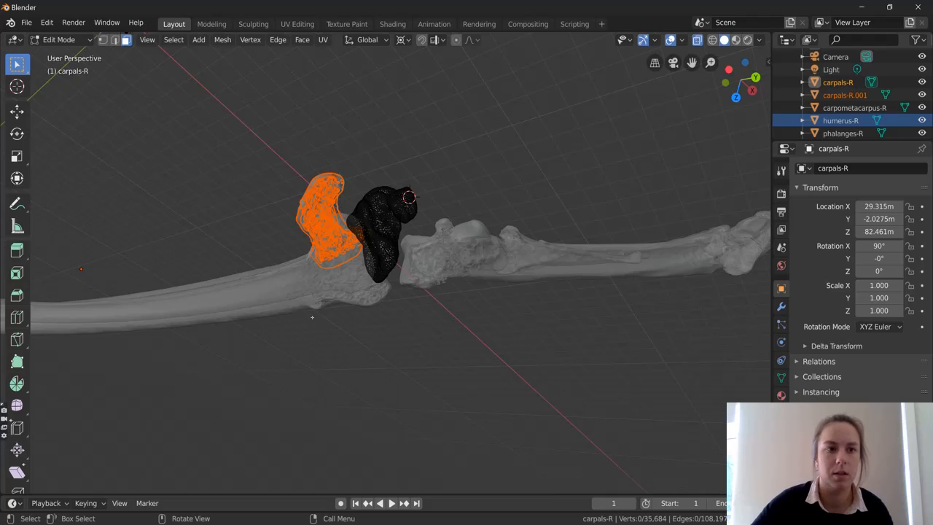
pyautogui.click(59, 39)
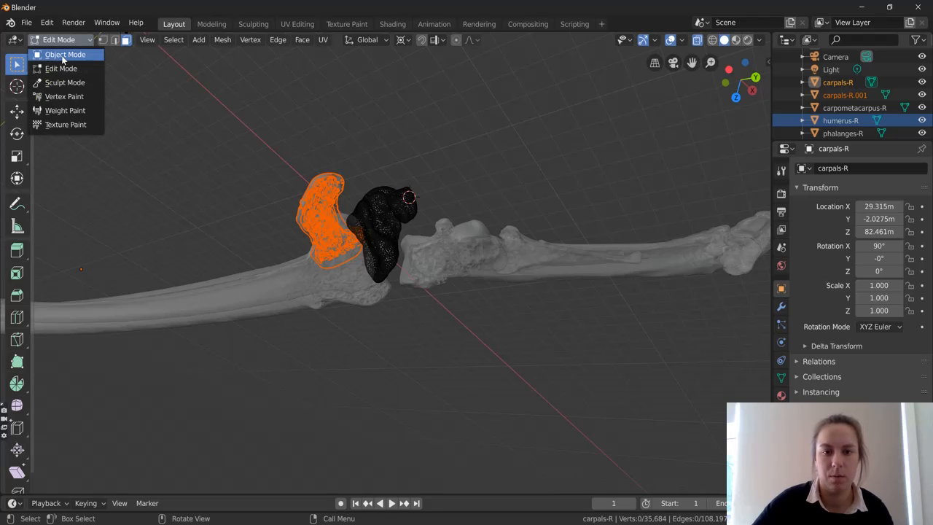
pyautogui.click(64, 56)
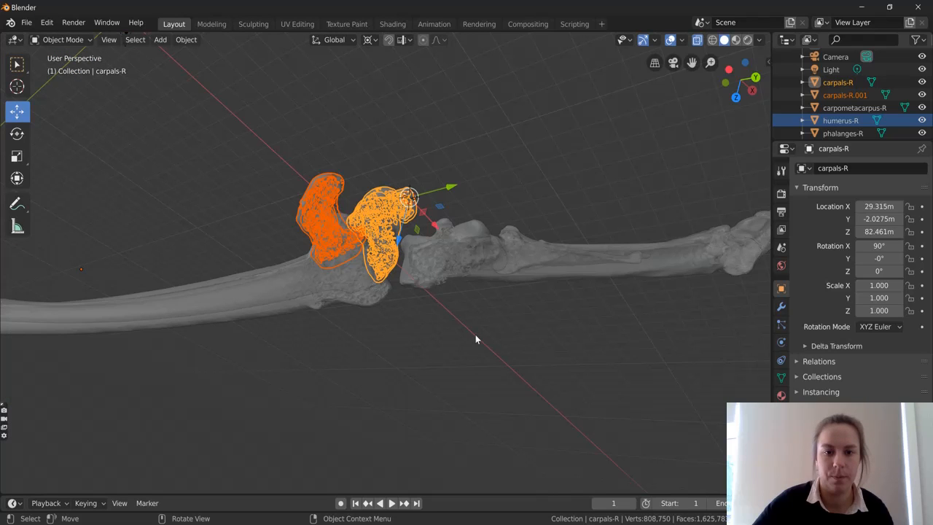
pyautogui.click(325, 202)
pyautogui.hotkey('alt', 'z')
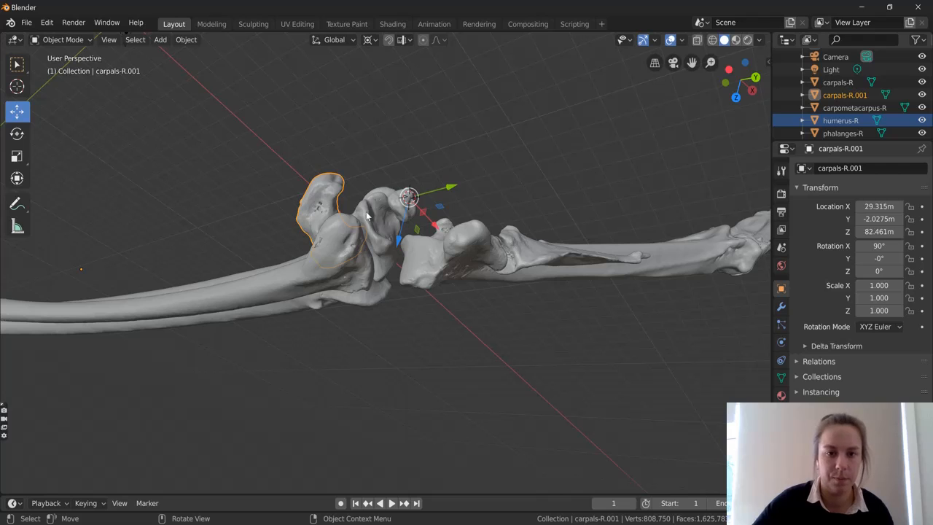
# Select each of the two carpal objects and examine how they sit between the forearm bones and the carpometacarpus
pyautogui.moveTo(385, 321); pyautogui.dragTo(363, 169, button='middle')
pyautogui.click(434, 300)
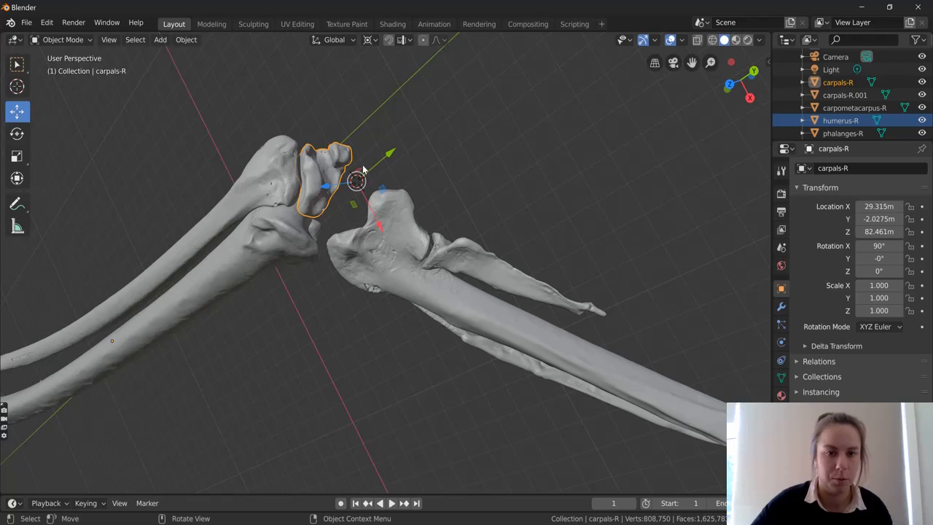
pyautogui.moveTo(333, 152); pyautogui.dragTo(422, 321, button='middle')
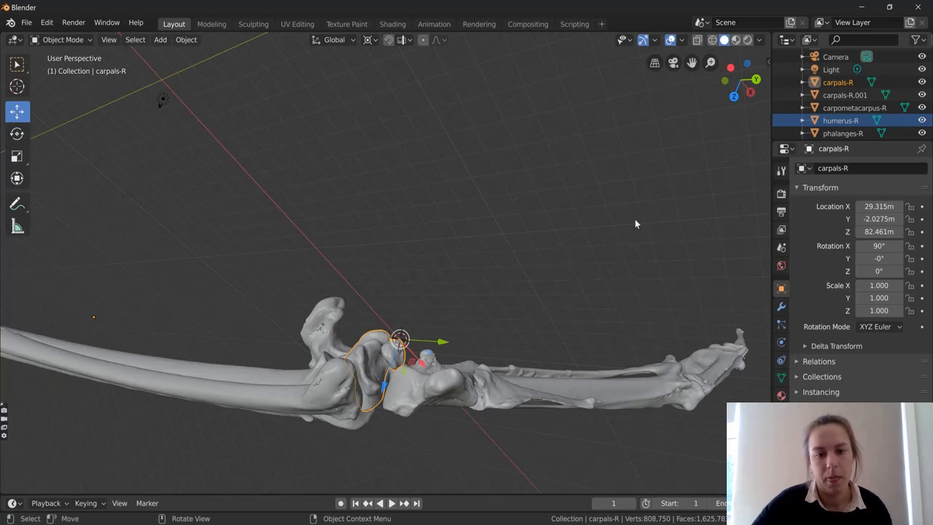
pyautogui.moveTo(613, 217); pyautogui.dragTo(528, 290, button='middle')
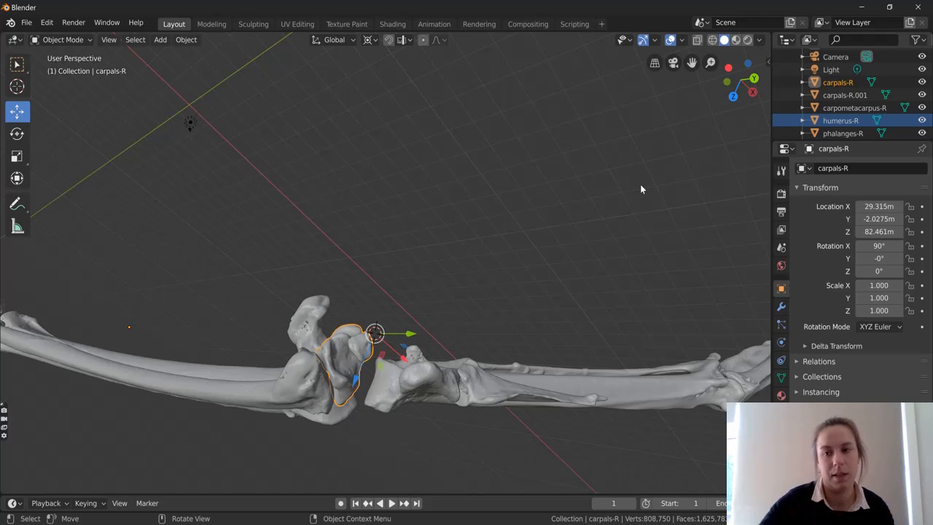
pyautogui.moveTo(467, 320); pyautogui.dragTo(408, 211, button='middle')
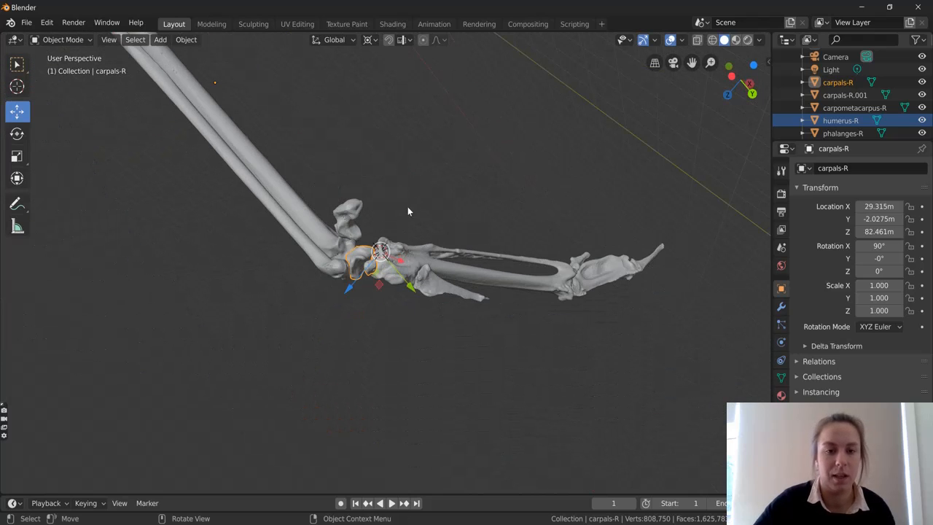
pyautogui.scroll(6, 425, 288)
pyautogui.moveTo(426, 288); pyautogui.dragTo(464, 317, button='middle')
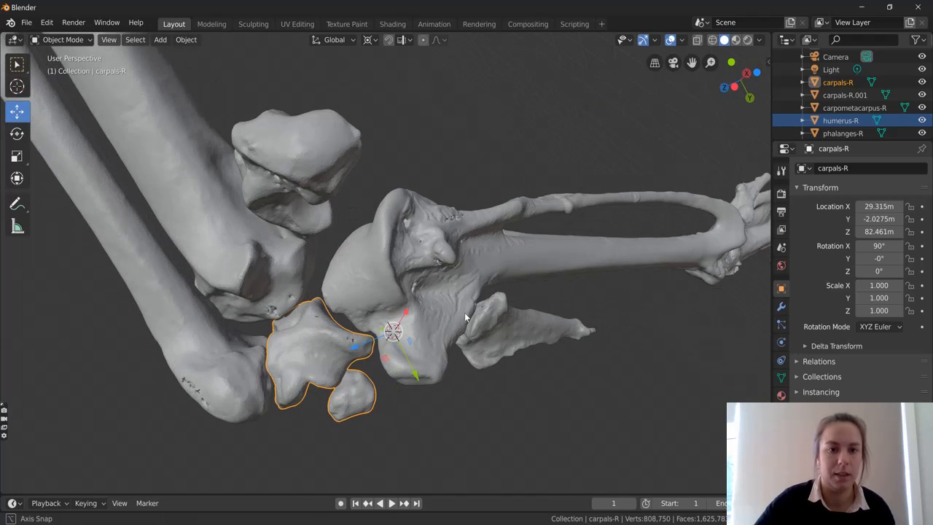
pyautogui.click(309, 159)
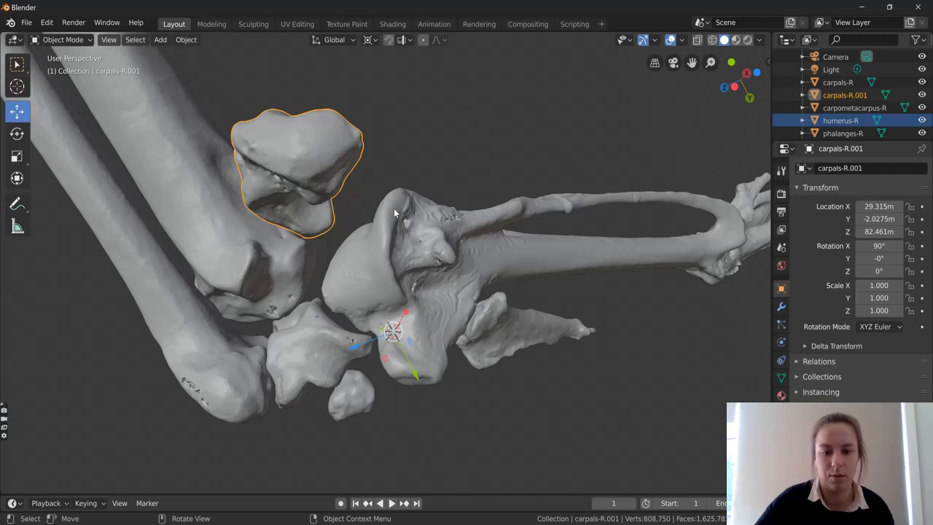
pyautogui.click(708, 524)
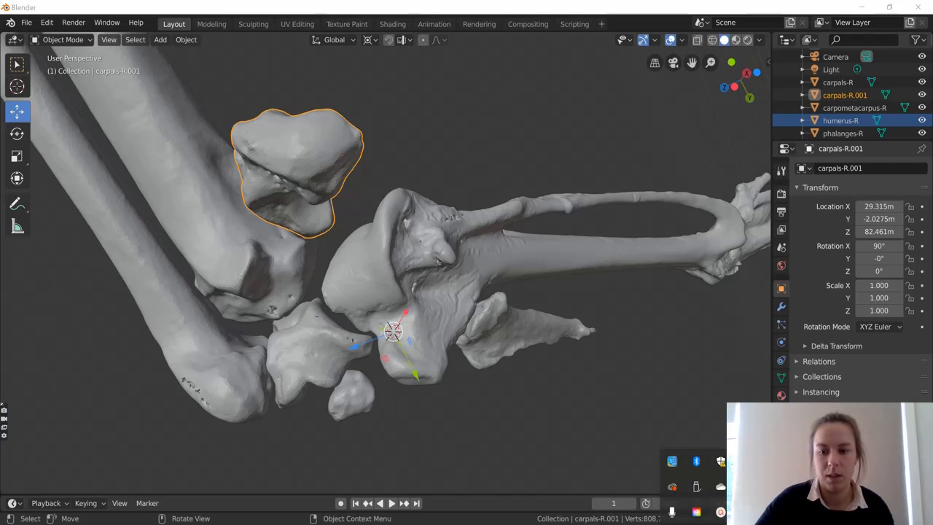
pyautogui.click(721, 511)
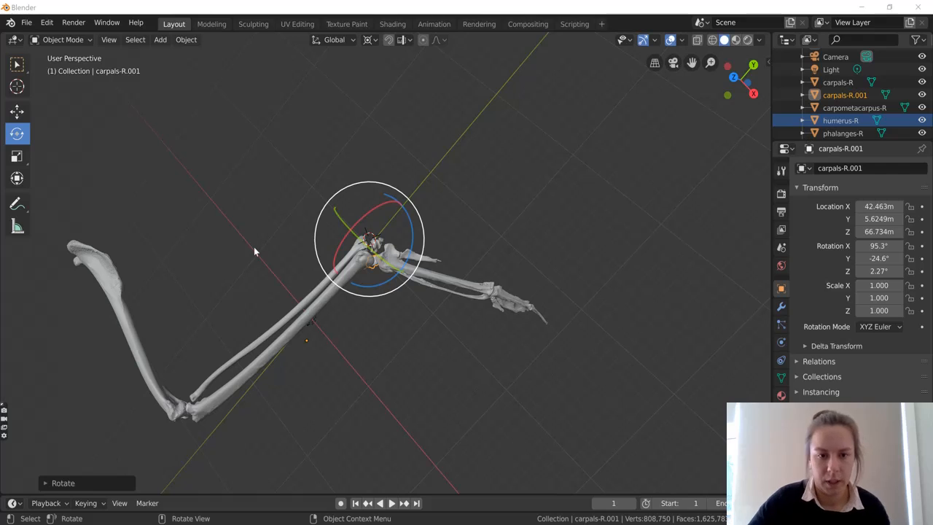
# Select individual wing bones from the phalanges to the humerus and examine where their origin points lie
pyautogui.moveTo(267, 262); pyautogui.dragTo(347, 319, button='middle')
pyautogui.moveTo(349, 363); pyautogui.dragTo(298, 318, button='middle')
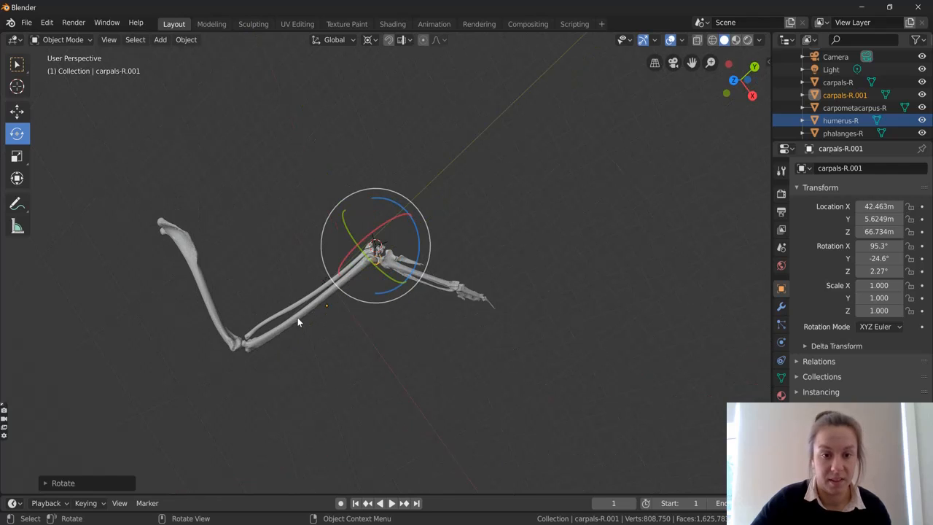
pyautogui.click(278, 319)
pyautogui.click(478, 296)
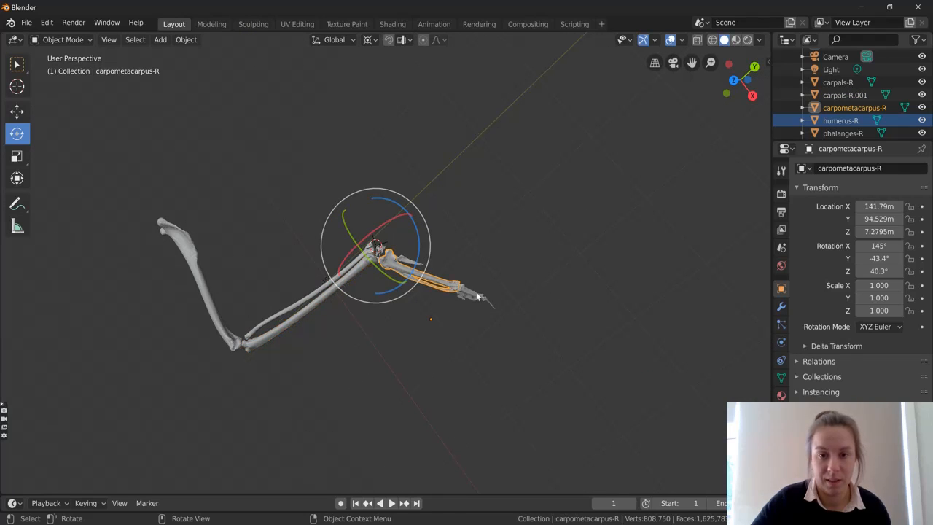
pyautogui.click(479, 298)
pyautogui.click(219, 288)
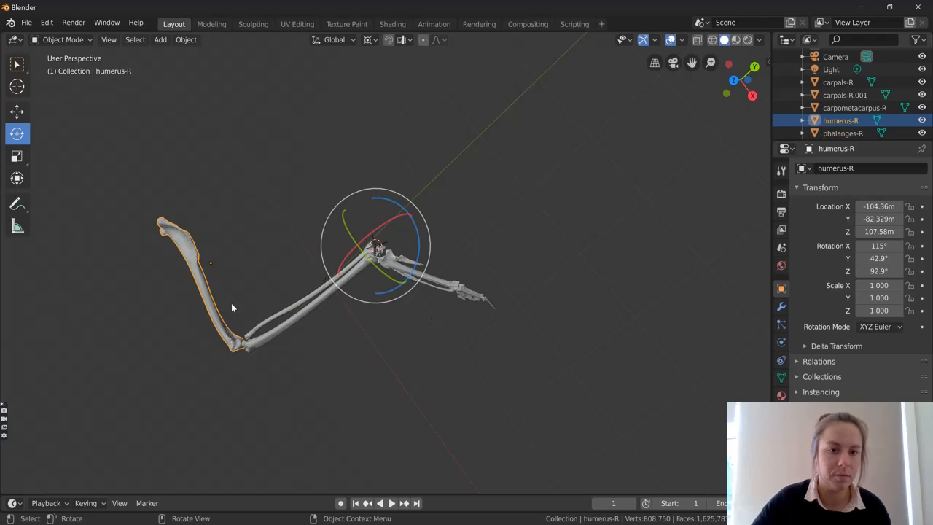
pyautogui.moveTo(231, 308); pyautogui.dragTo(193, 241, button='middle')
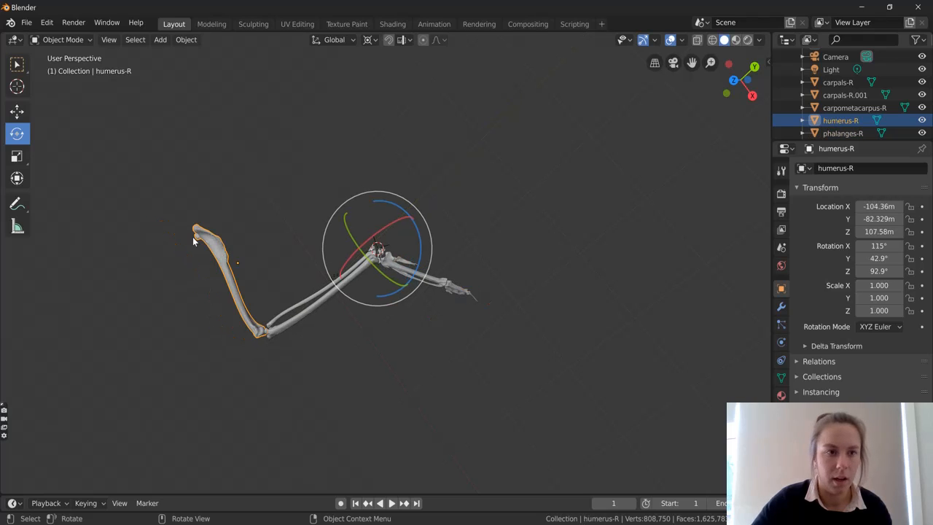
# Select all the wing bones together, from the humerus to the phalanges
pyautogui.click(9, 65)
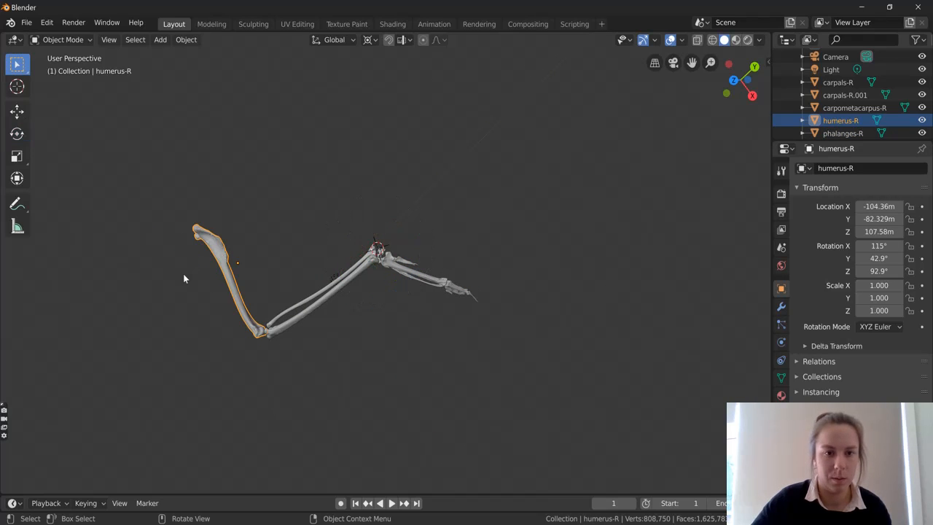
pyautogui.moveTo(155, 163); pyautogui.dragTo(475, 377)
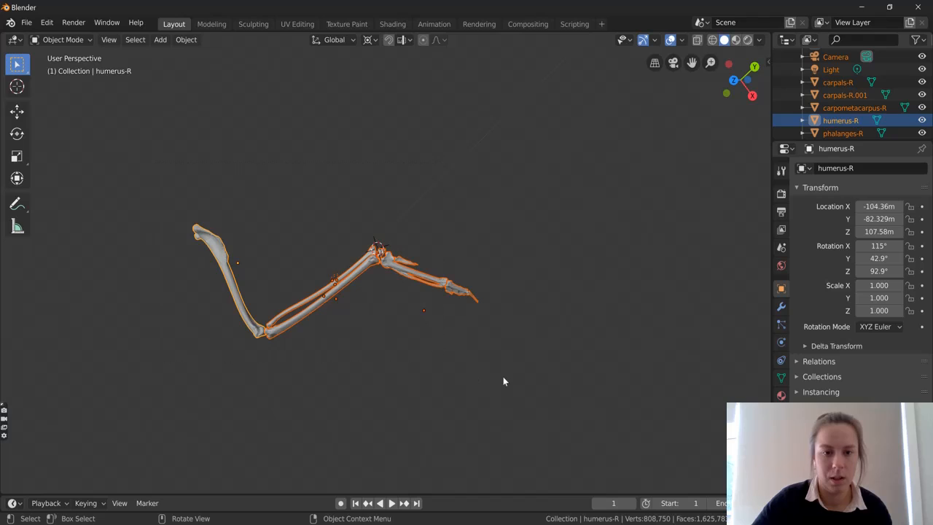
pyautogui.moveTo(357, 271); pyautogui.dragTo(380, 288, button='middle')
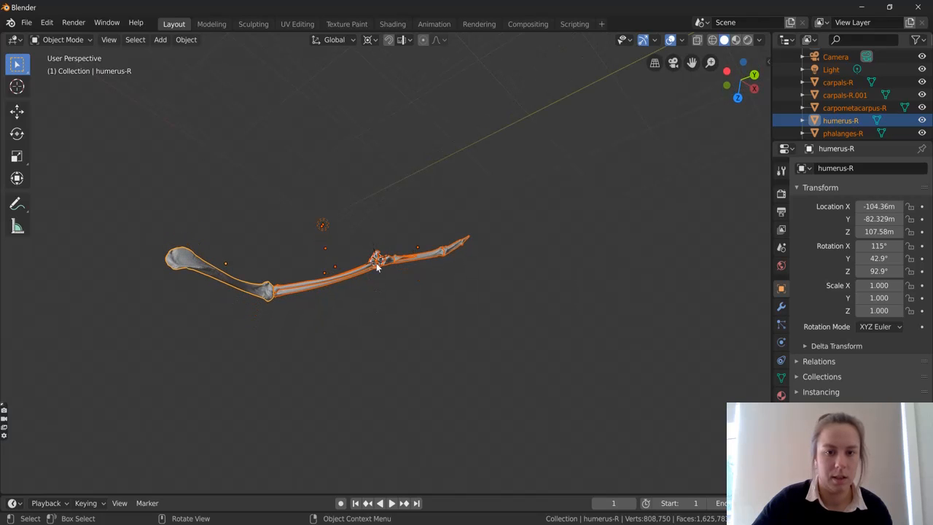
# Place the 3D cursor beside the middle of the radius and ulna, adjusting its position from several viewing angles
pyautogui.click(17, 86)
pyautogui.moveTo(378, 261); pyautogui.dragTo(333, 279)
pyautogui.moveTo(334, 279); pyautogui.dragTo(323, 255, button='middle')
pyautogui.moveTo(324, 244); pyautogui.dragTo(312, 269)
pyautogui.moveTo(363, 316)
pyautogui.mouseDown(button='middle')
pyautogui.moveTo(452, 401)
pyautogui.moveTo(477, 410)
pyautogui.moveTo(363, 325)
pyautogui.mouseUp(button='middle')
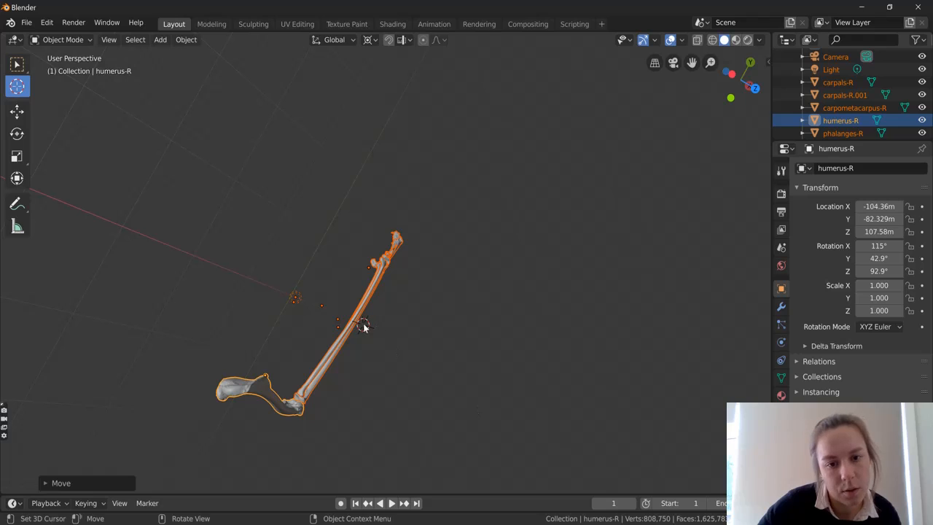
pyautogui.moveTo(364, 326); pyautogui.dragTo(357, 320)
pyautogui.moveTo(356, 320); pyautogui.dragTo(179, 183, button='middle')
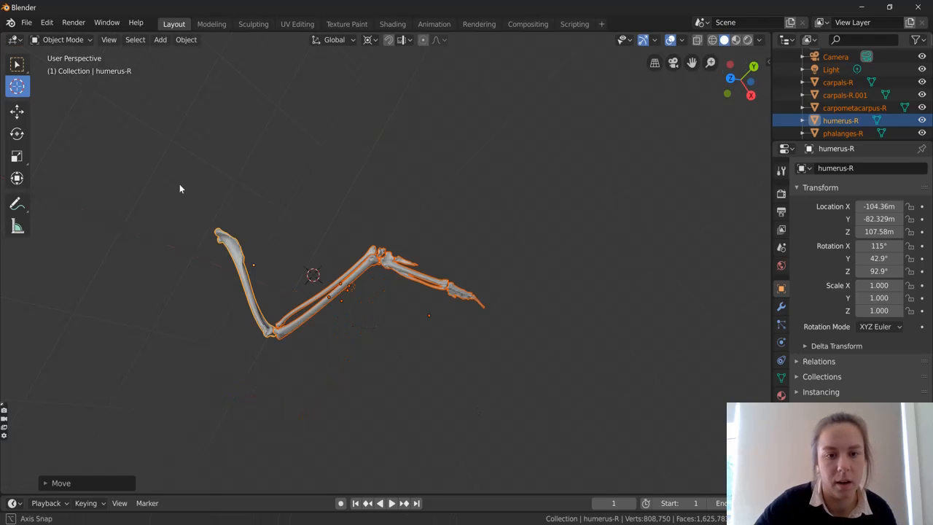
pyautogui.moveTo(312, 269); pyautogui.dragTo(329, 276)
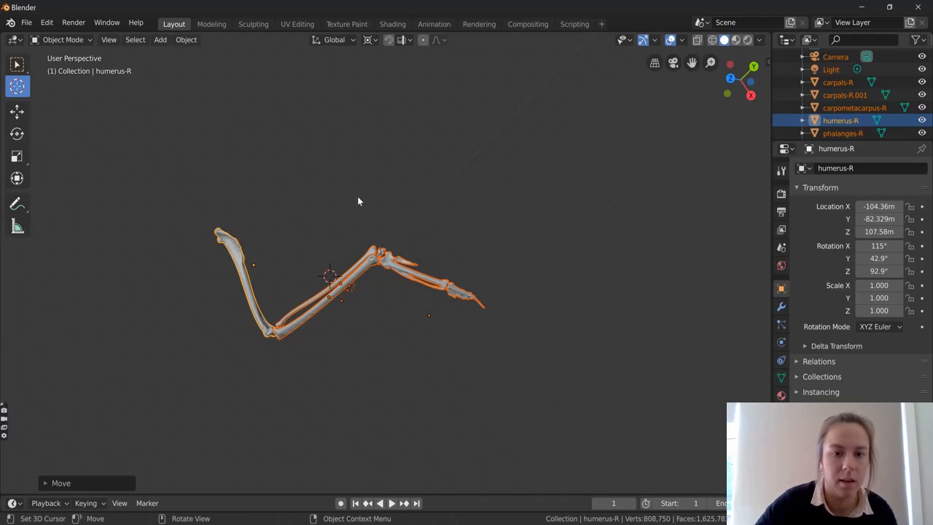
pyautogui.moveTo(357, 201); pyautogui.dragTo(427, 359, button='middle')
# Set the origin of all selected wing bones to the 3D cursor
pyautogui.rightClick(365, 263)
pyautogui.moveTo(366, 264)
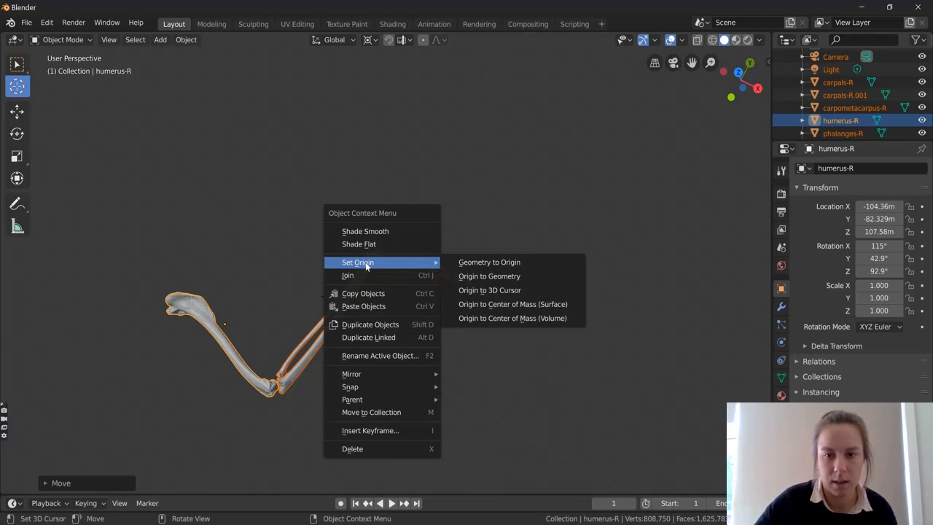
pyautogui.click(522, 290)
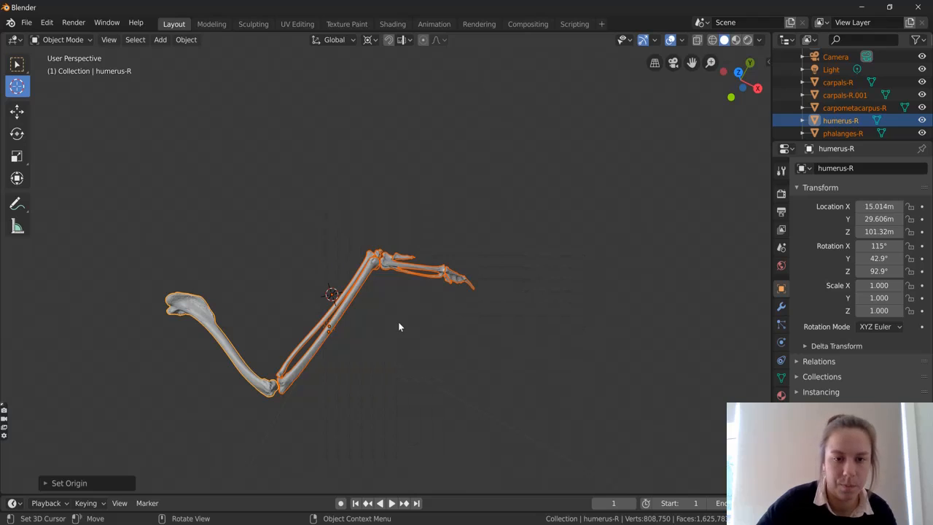
pyautogui.moveTo(348, 379); pyautogui.dragTo(352, 417, button='middle')
pyautogui.scroll(3, 346, 316)
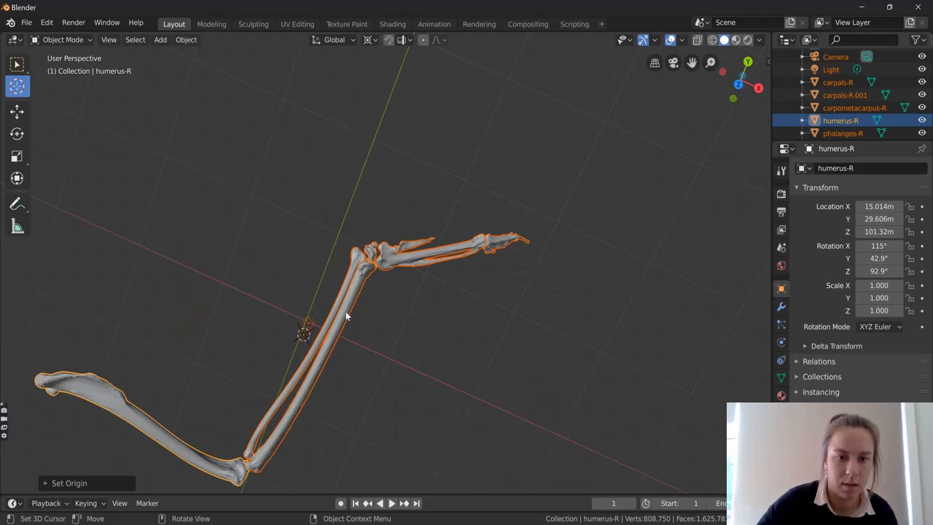
# Switch back to the selection tool and deselect all the wing bones
pyautogui.click(421, 366)
pyautogui.click(322, 360)
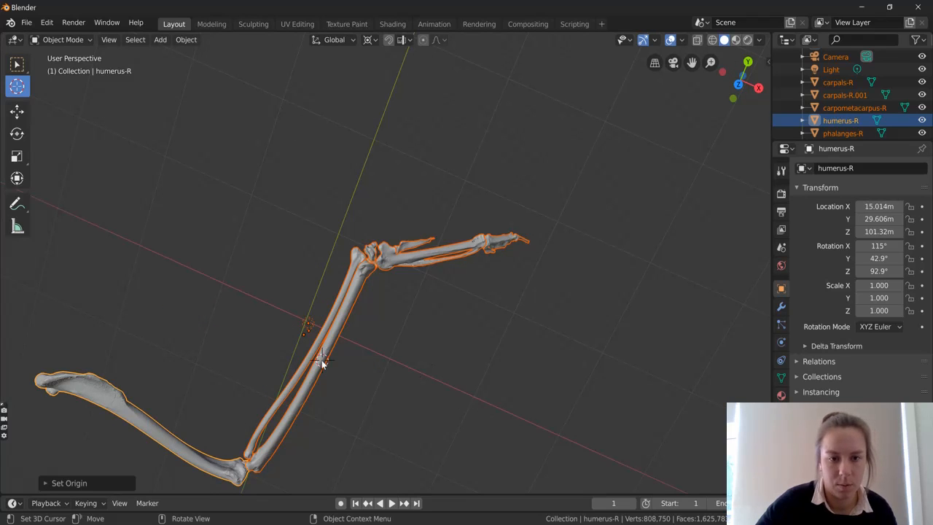
pyautogui.click(434, 330)
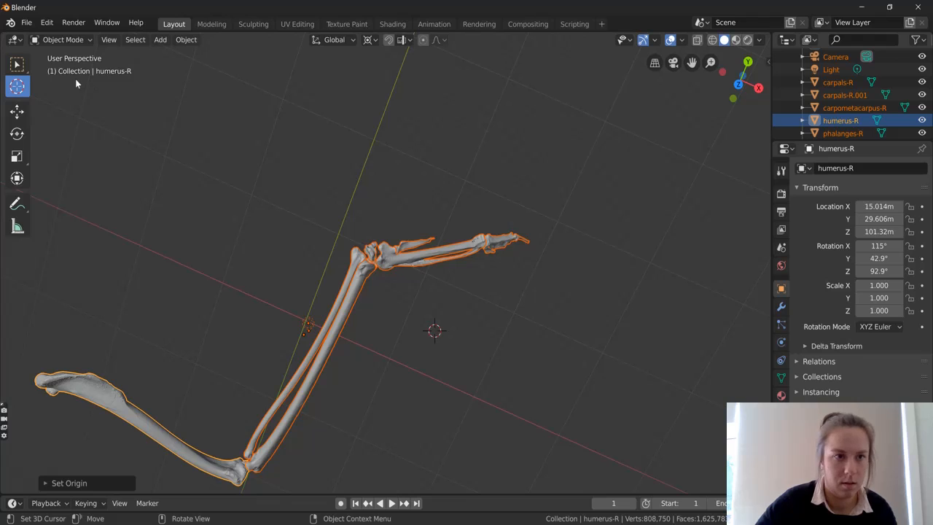
pyautogui.click(17, 64)
pyautogui.click(234, 319)
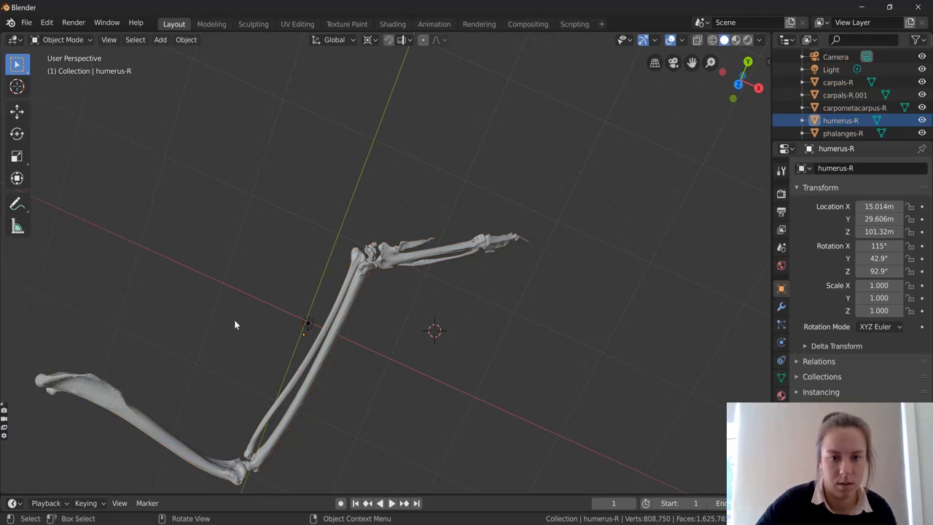
# Select the ulna, carpometacarpus and other wing bones one by one to check their origin points
pyautogui.click(361, 277)
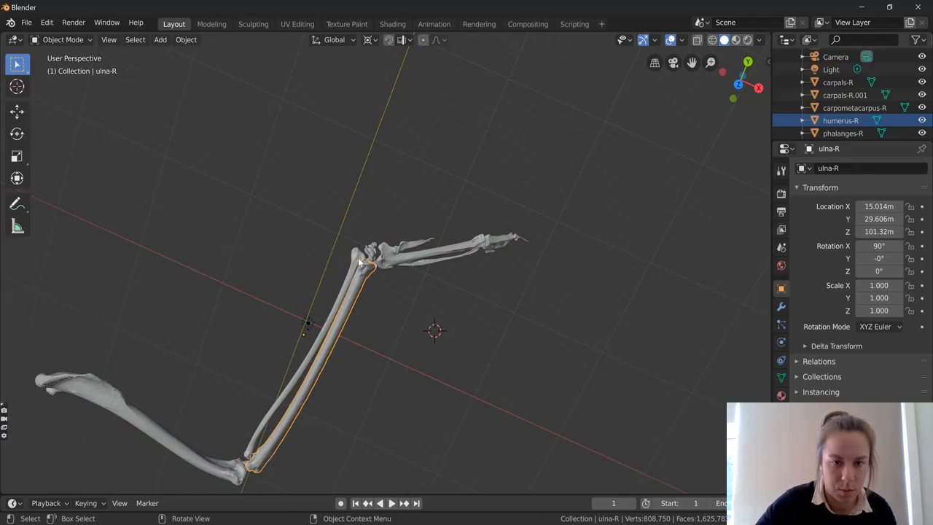
pyautogui.click(359, 263)
pyautogui.click(92, 391)
pyautogui.click(407, 255)
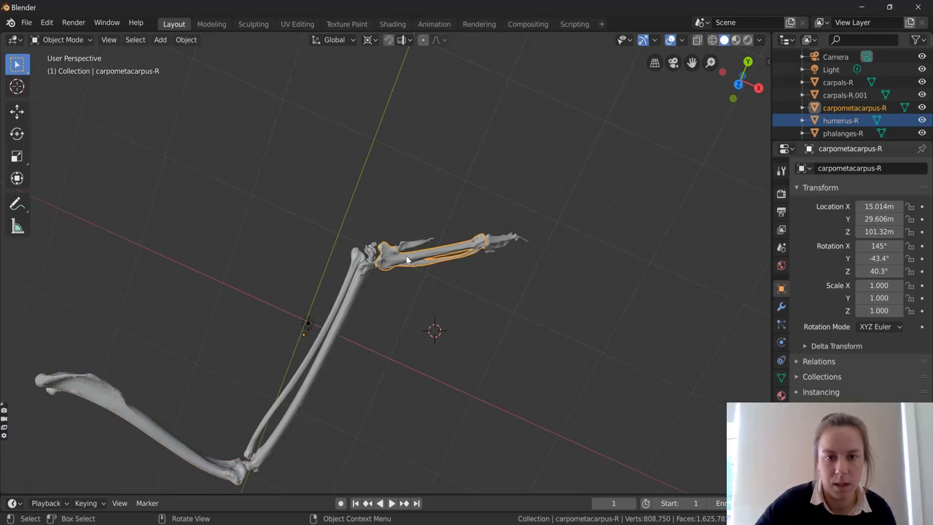
# Select only the humerus in the spread wing
pyautogui.moveTo(406, 255); pyautogui.dragTo(415, 438, button='middle')
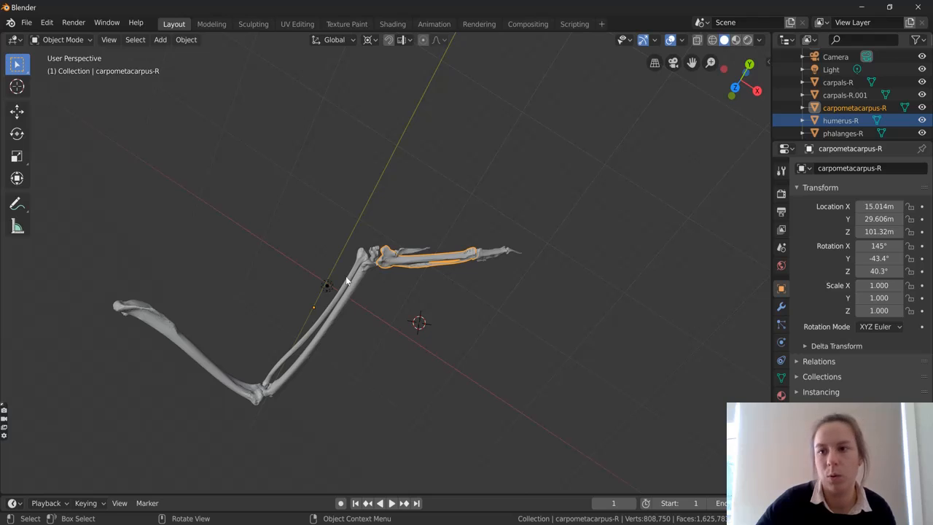
pyautogui.scroll(-1, 860, 109)
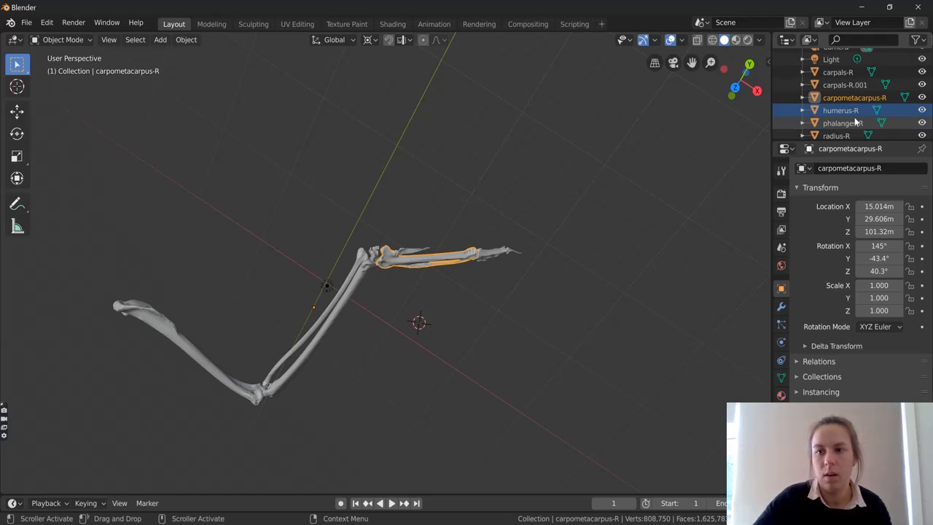
pyautogui.scroll(-1, 857, 116)
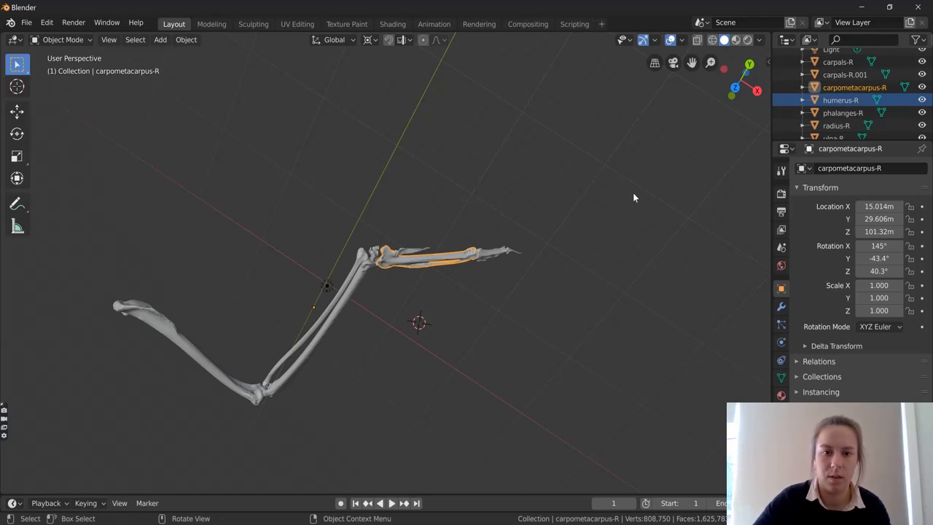
pyautogui.moveTo(633, 193); pyautogui.dragTo(262, 251, button='middle')
pyautogui.click(170, 263)
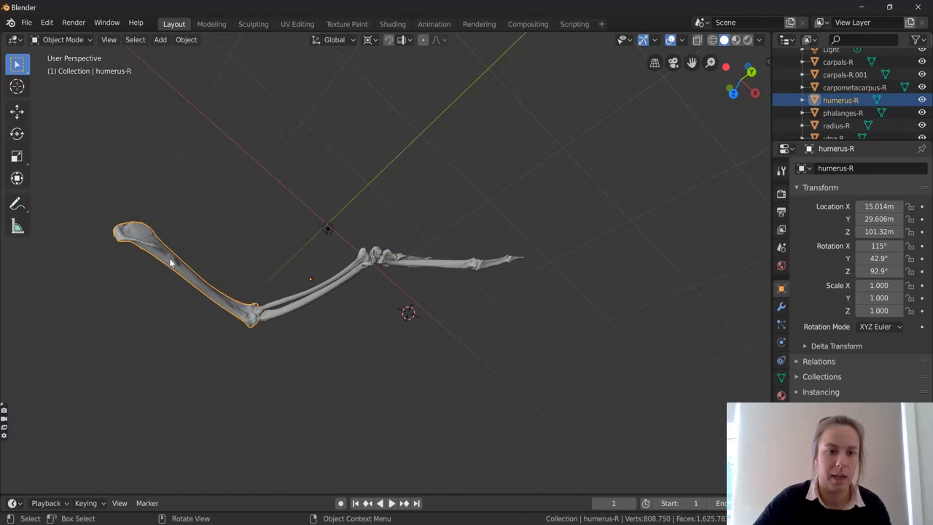
pyautogui.moveTo(169, 263); pyautogui.dragTo(298, 242, button='middle')
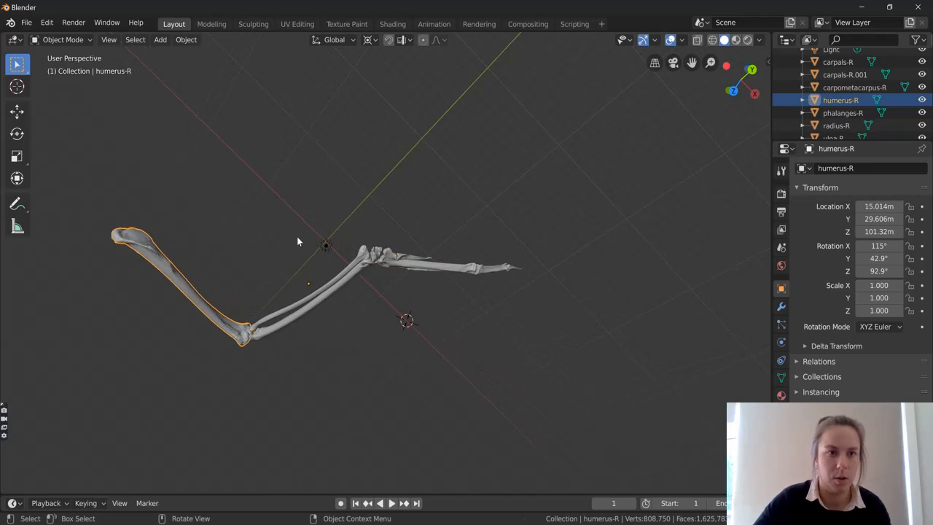
# Start an OBJ export and browse to the Blender-tutorial-2 folder on the Desktop
pyautogui.click(27, 23)
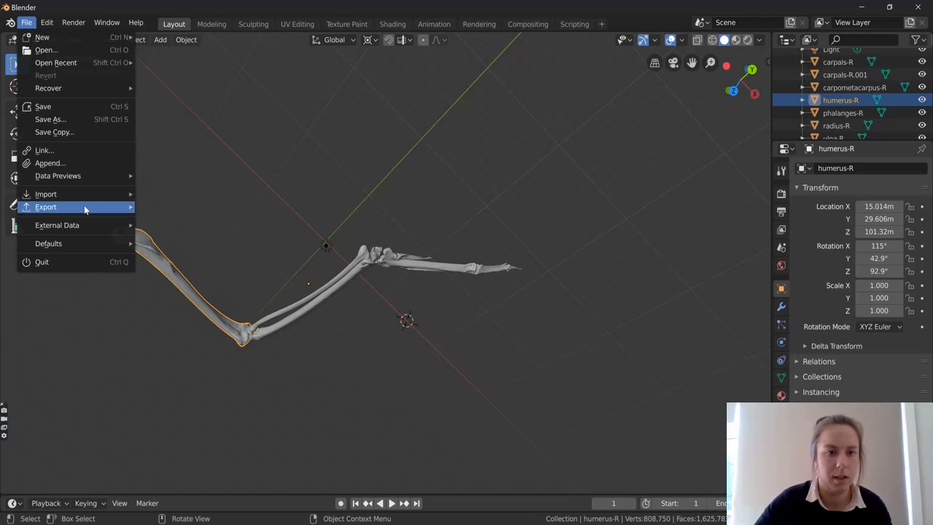
pyautogui.moveTo(84, 208)
pyautogui.click(198, 269)
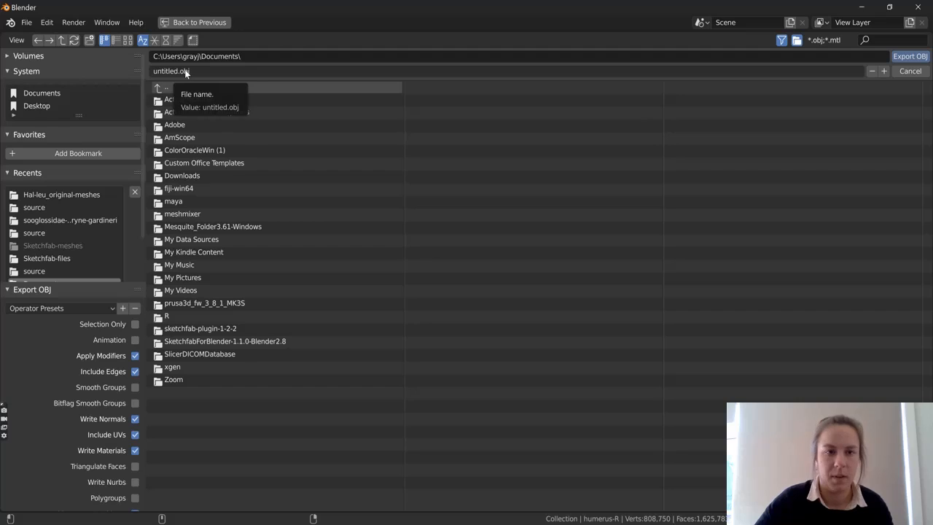
pyautogui.click(41, 107)
pyautogui.click(189, 125)
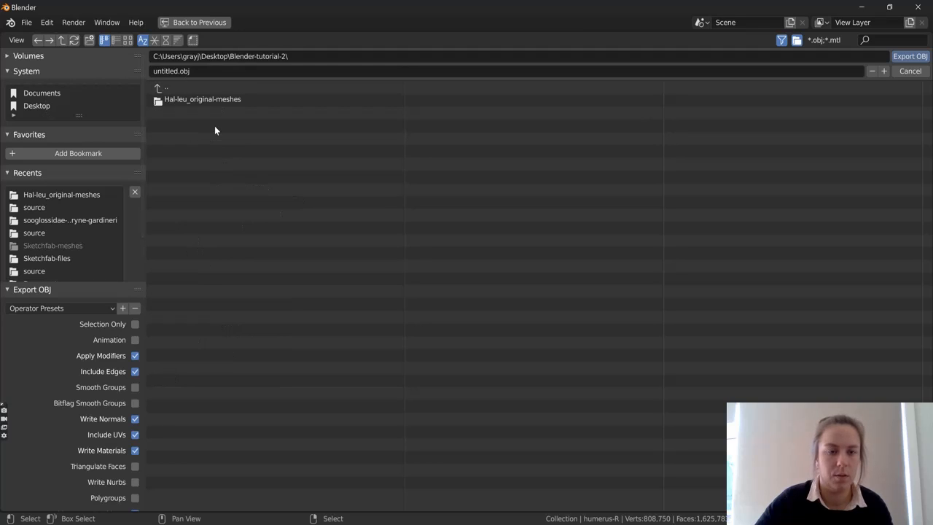
# Create a folder named Hal-leu_original-meshes_simp-repositioned inside Blender-tutorial-2 and open it as the export destination
pyautogui.click(91, 41)
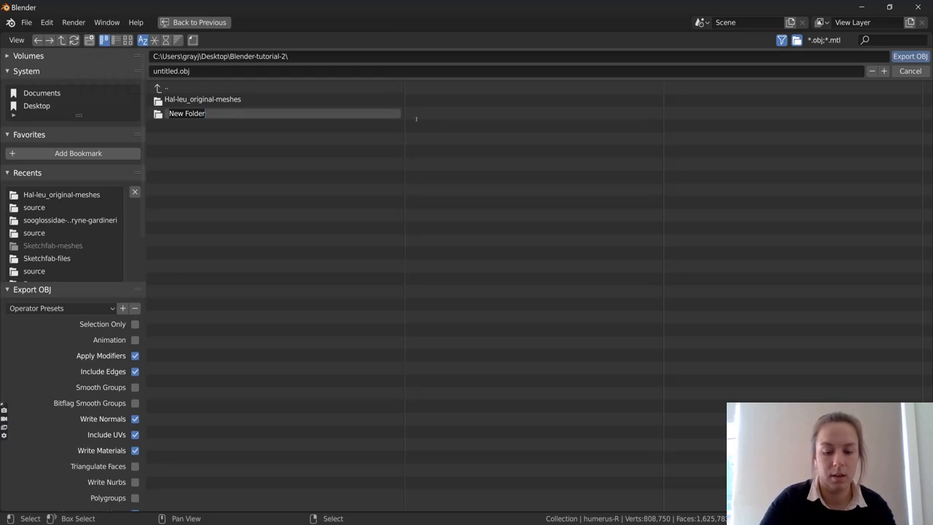
pyautogui.write('Hal')
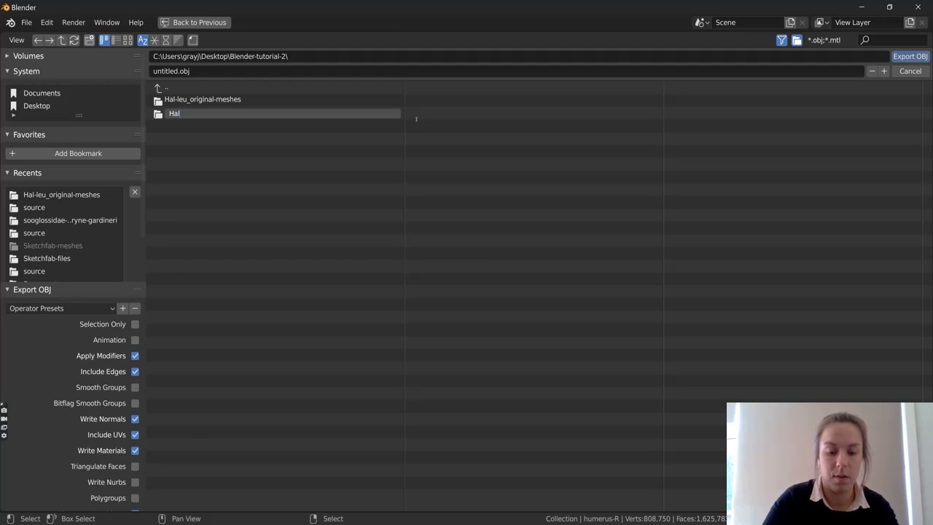
pyautogui.write('-leu_')
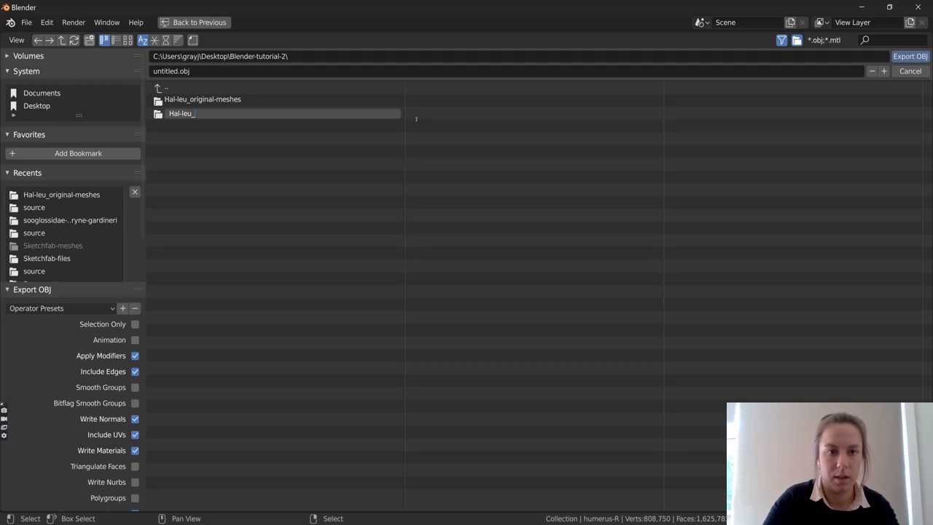
pyautogui.write('orig')
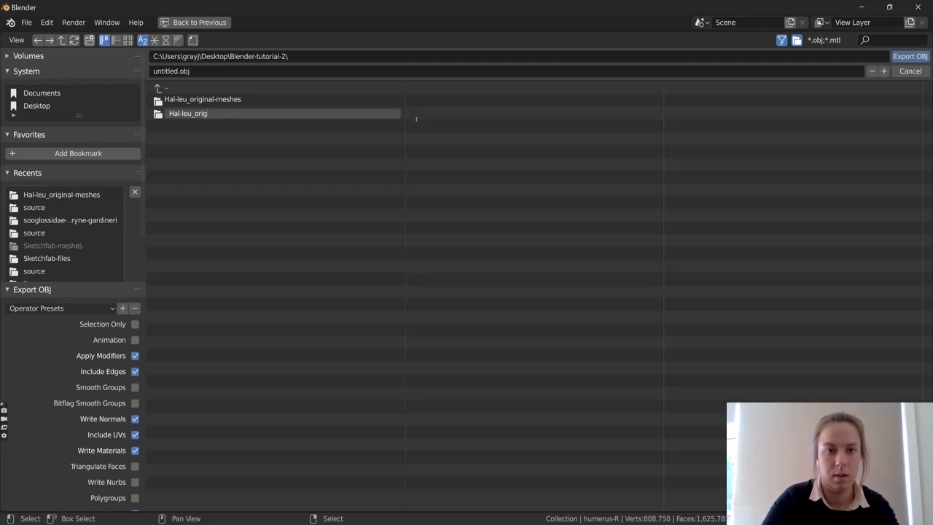
pyautogui.write('inal-meshes')
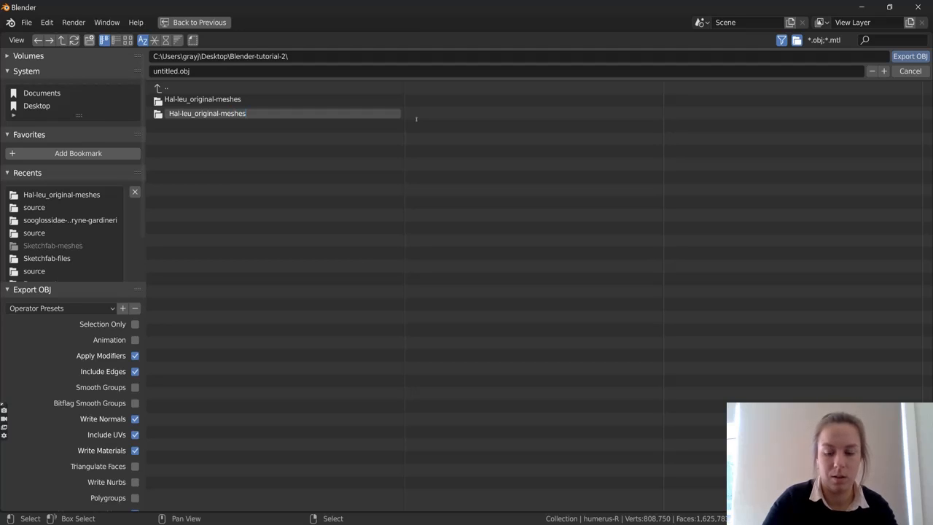
pyautogui.write('_simp')
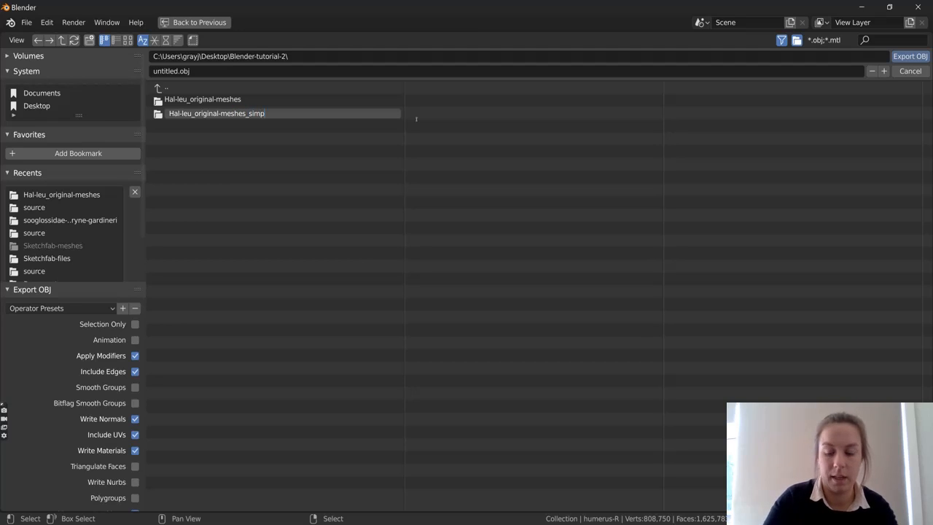
pyautogui.write('-r')
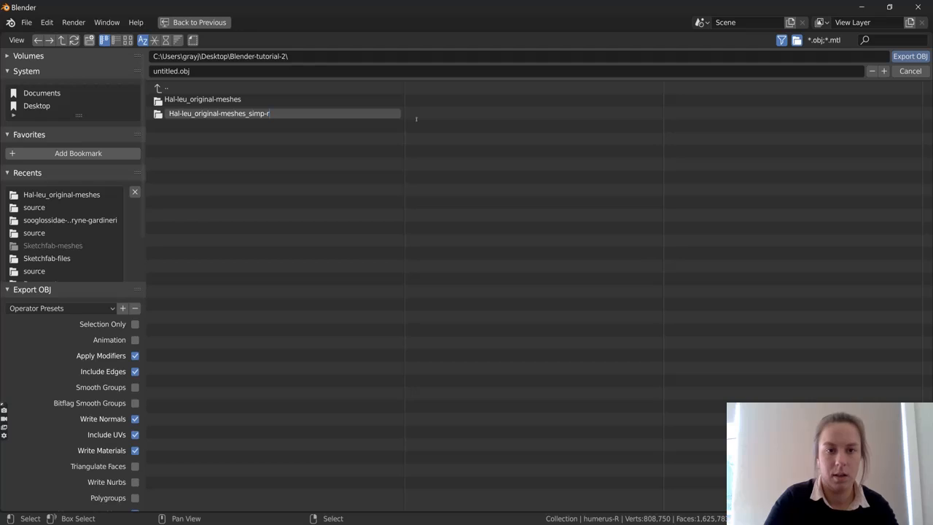
pyautogui.write('repositioned')
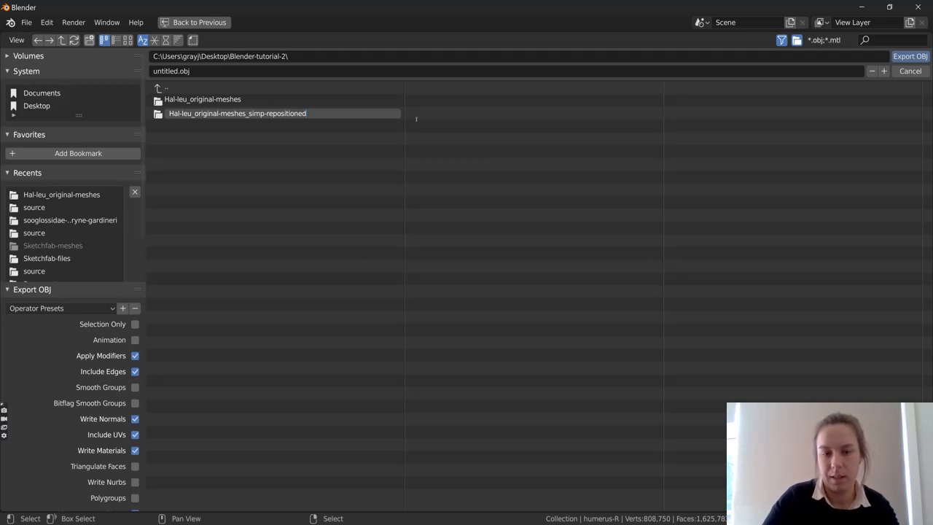
pyautogui.press('Return')
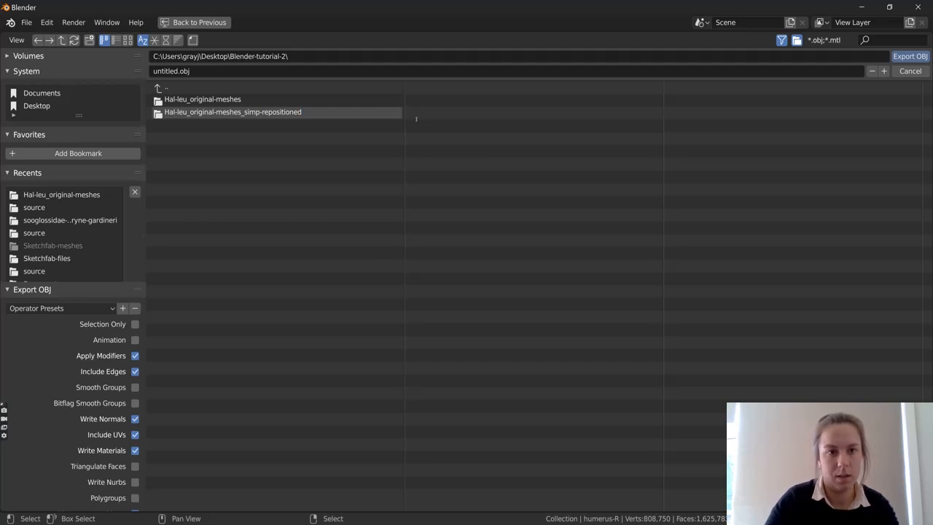
pyautogui.click(269, 113)
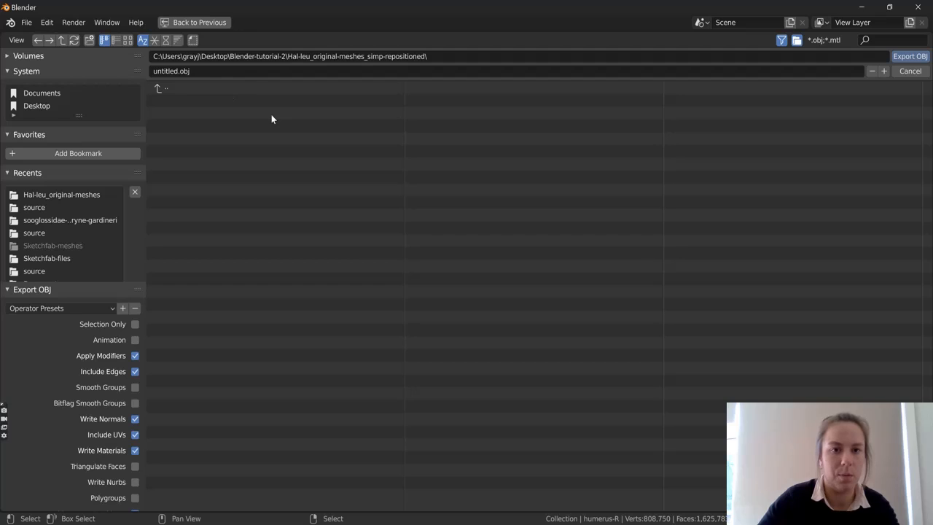
# Export the humerus as humerus.obj with Selection Only enabled
pyautogui.click(182, 72)
pyautogui.moveTo(179, 71); pyautogui.dragTo(132, 74)
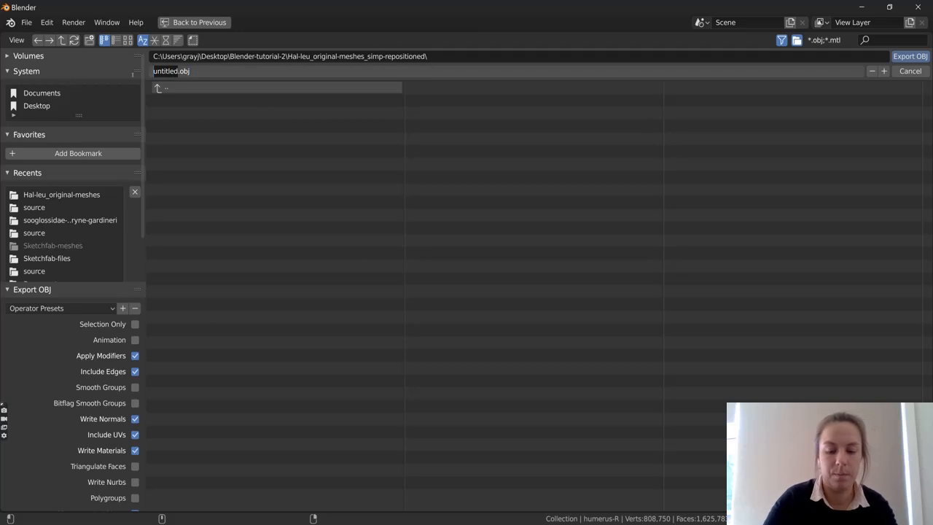
pyautogui.write('humerus')
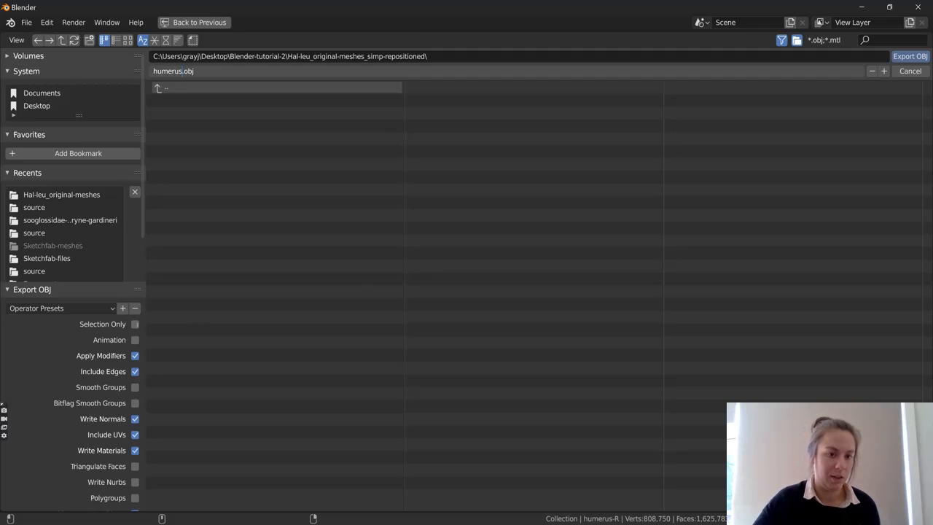
pyautogui.click(135, 324)
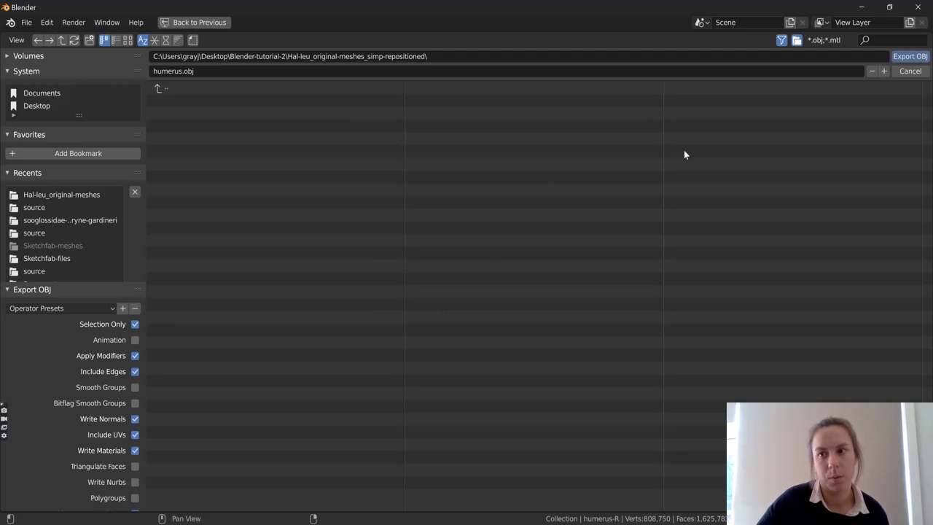
pyautogui.click(916, 61)
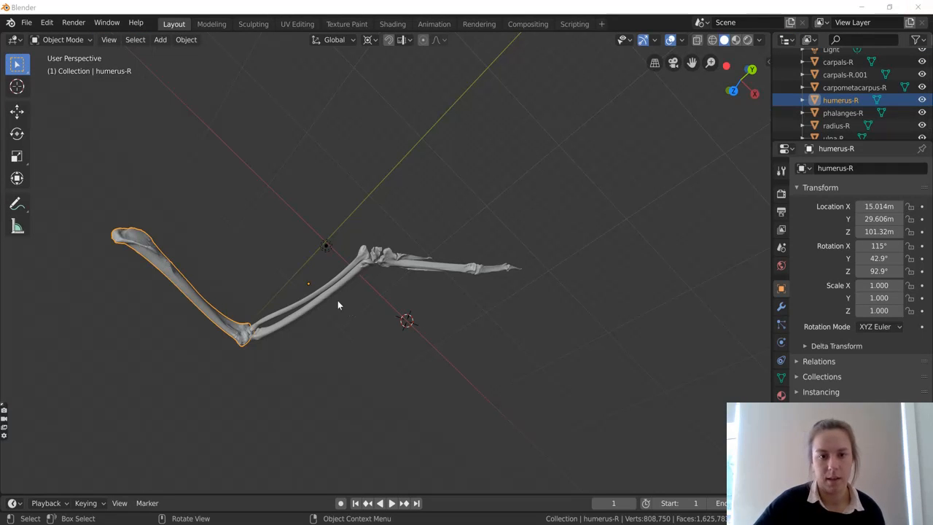
# Select the radius in place of the humerus
pyautogui.click(343, 281)
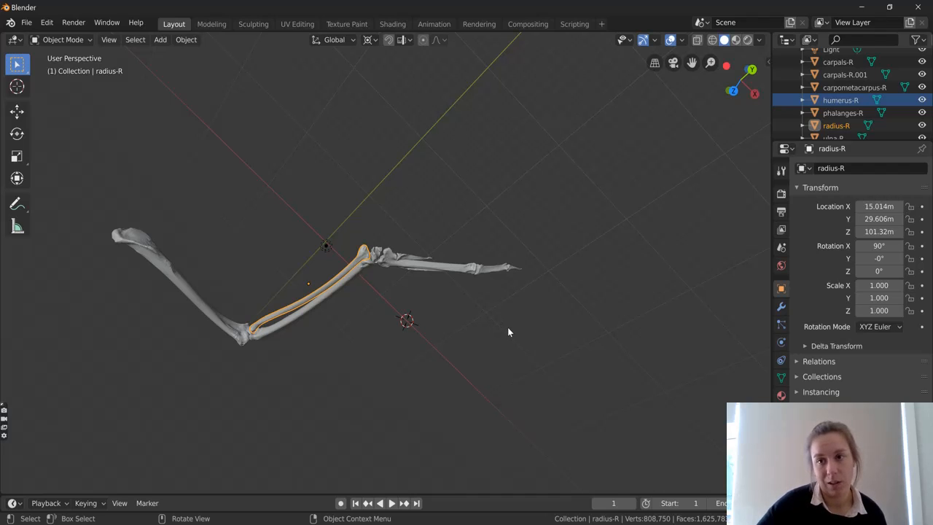
pyautogui.moveTo(426, 266); pyautogui.dragTo(361, 218, button='middle')
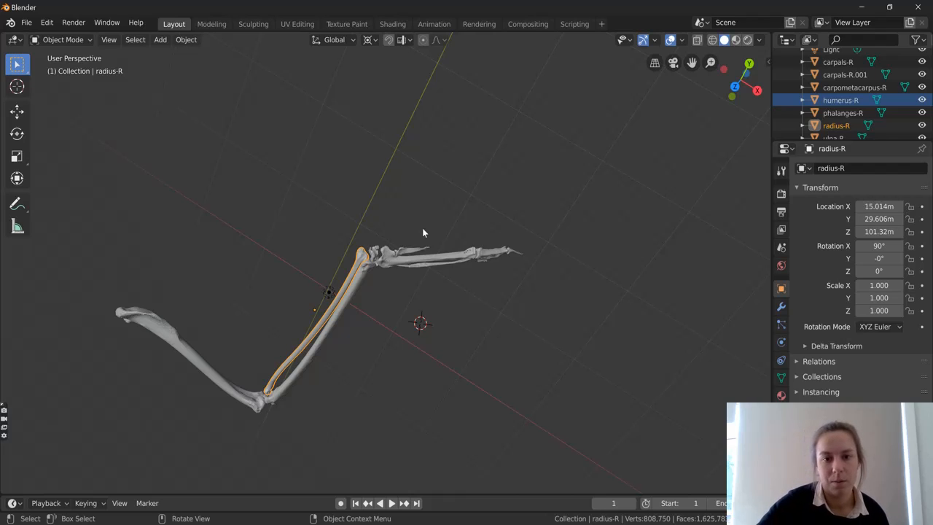
pyautogui.moveTo(423, 232); pyautogui.dragTo(490, 330, button='middle')
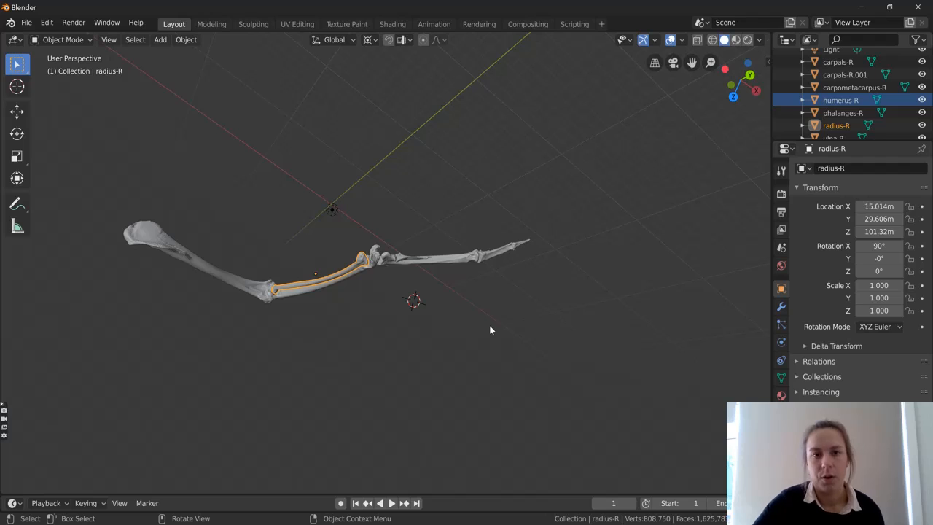